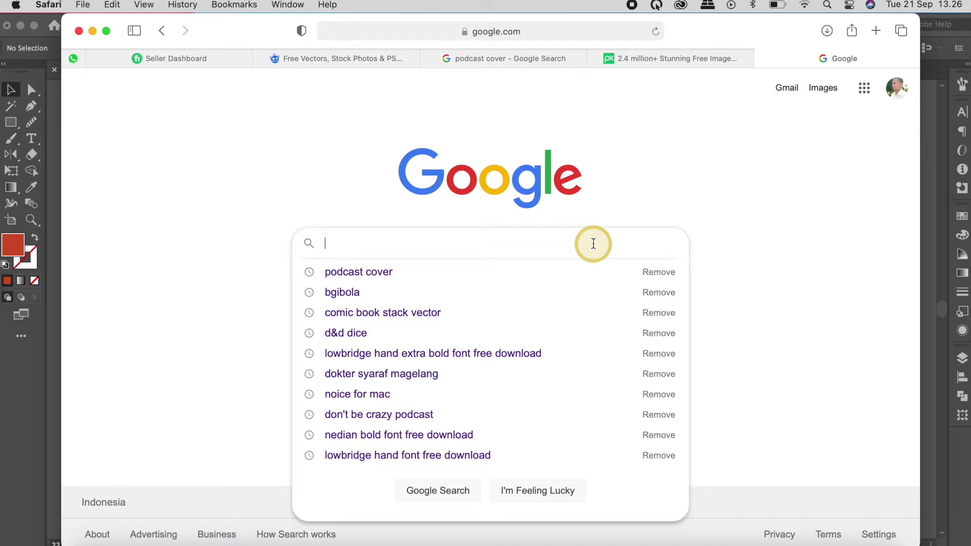
- Show Google image results for the 'podcast cover' search
click(560, 277)
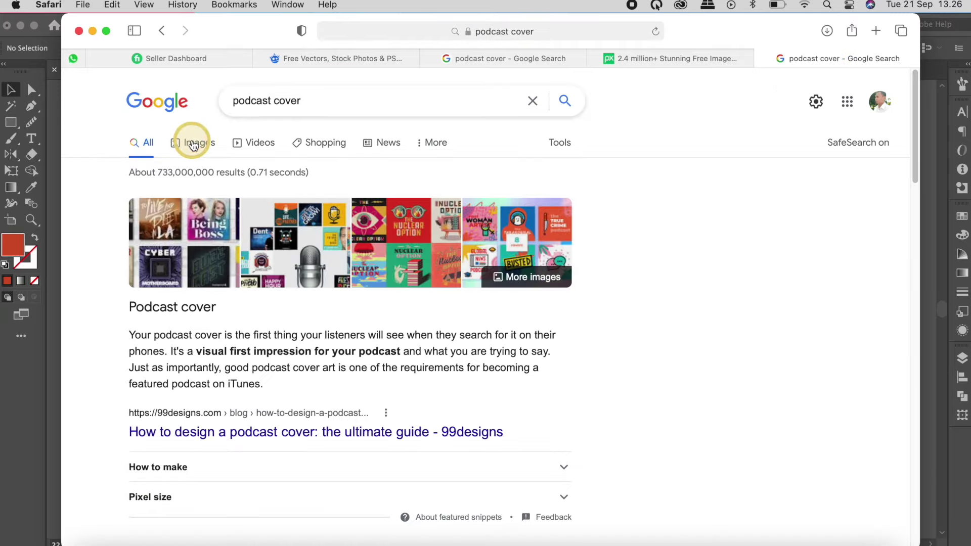
click(192, 144)
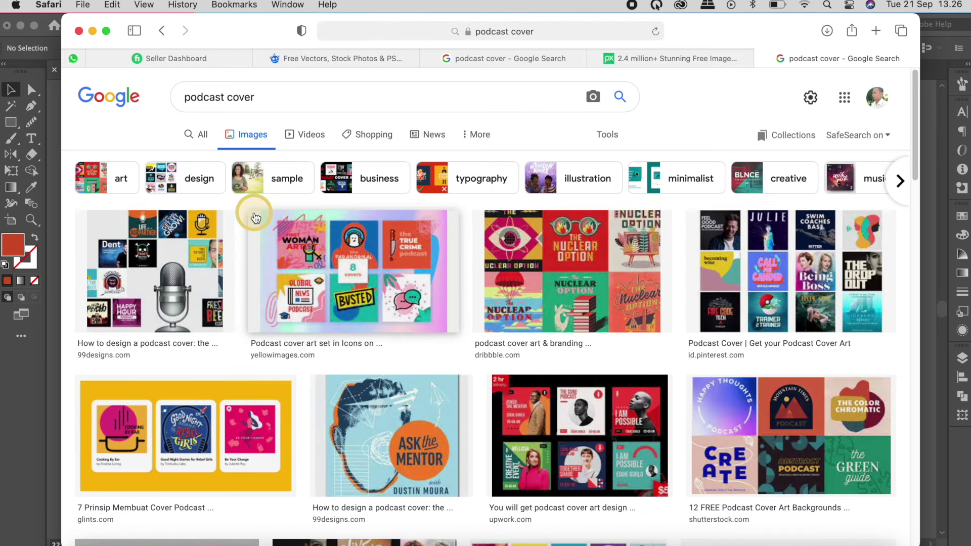
scroll(255, 219, down, 2)
scroll(255, 222, down, 4)
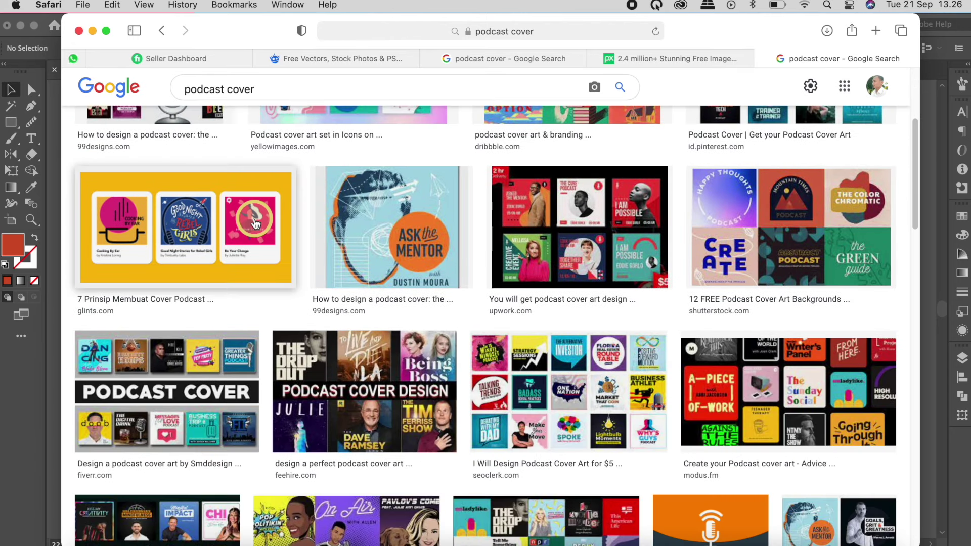
- Scroll through the podcast cover image results, browsing for design ideas
scroll(255, 222, down, 1)
scroll(255, 223, down, 5)
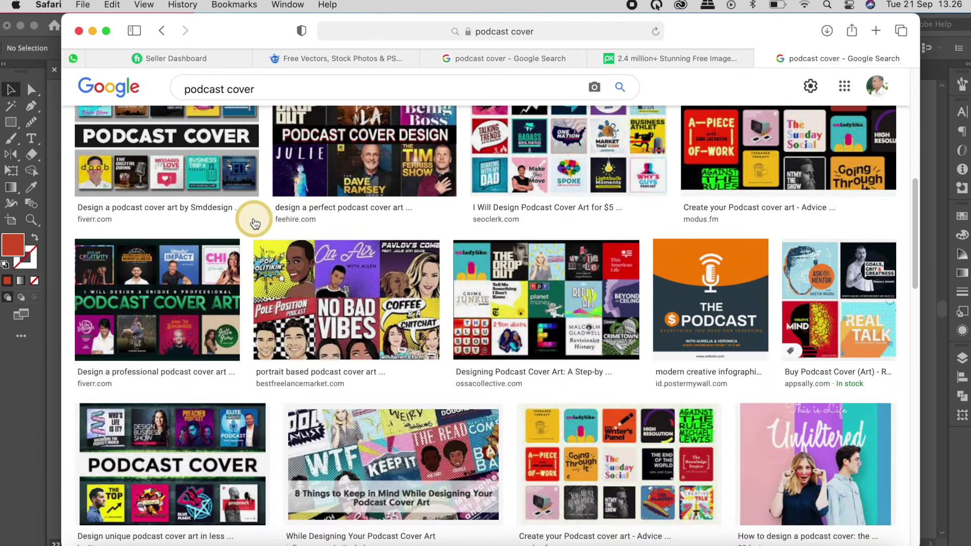
scroll(254, 223, down, 1)
scroll(255, 222, down, 2)
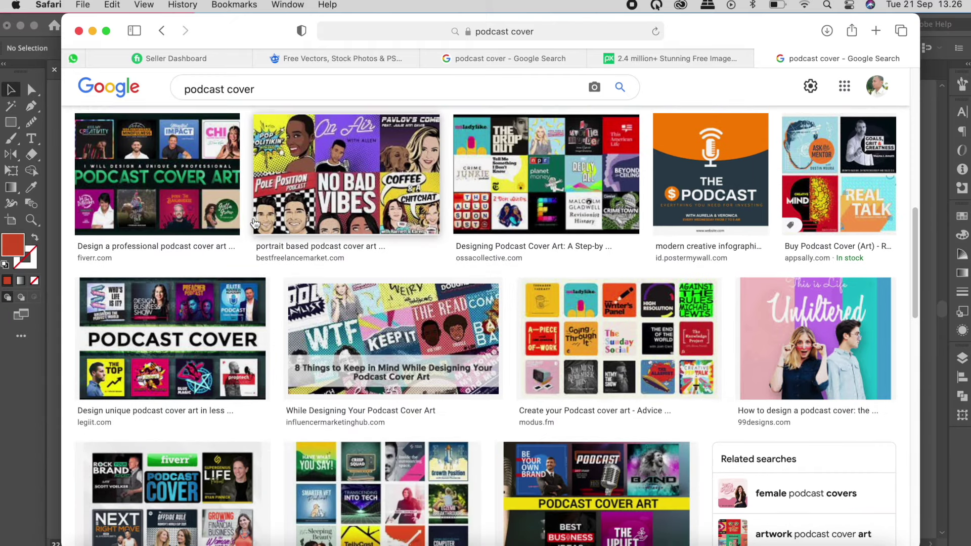
scroll(256, 223, down, 1)
scroll(254, 222, down, 4)
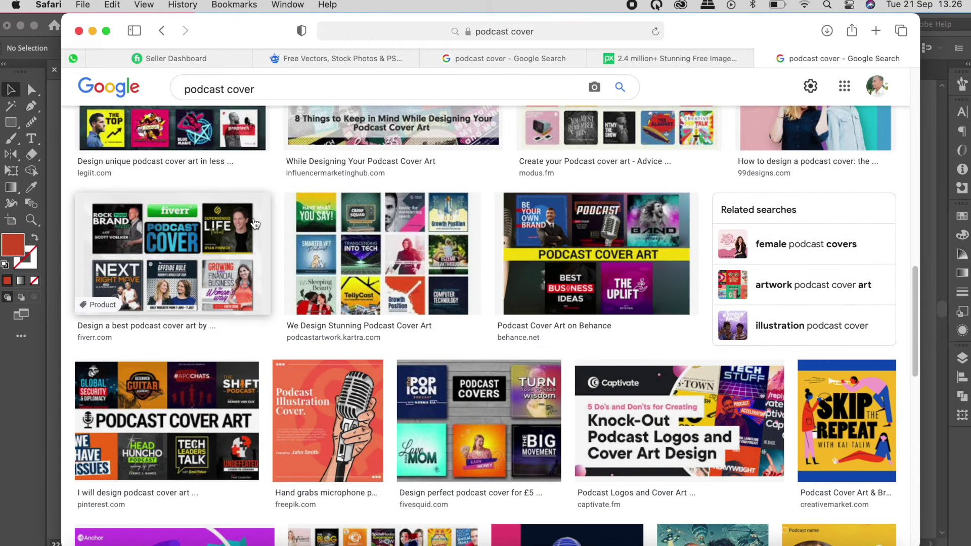
scroll(256, 223, down, 1)
scroll(255, 223, down, 1)
scroll(255, 223, down, 1)
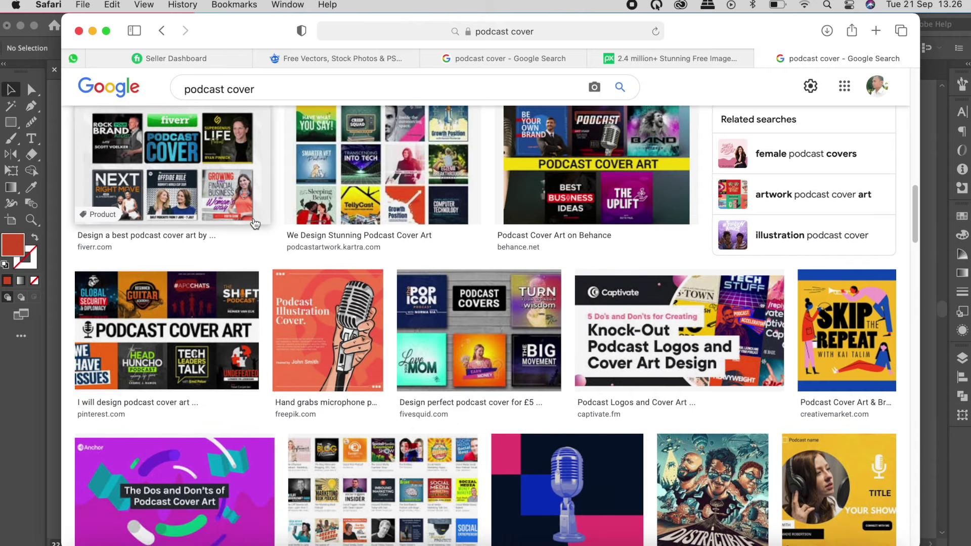
scroll(255, 224, down, 2)
scroll(256, 224, down, 1)
scroll(255, 223, down, 2)
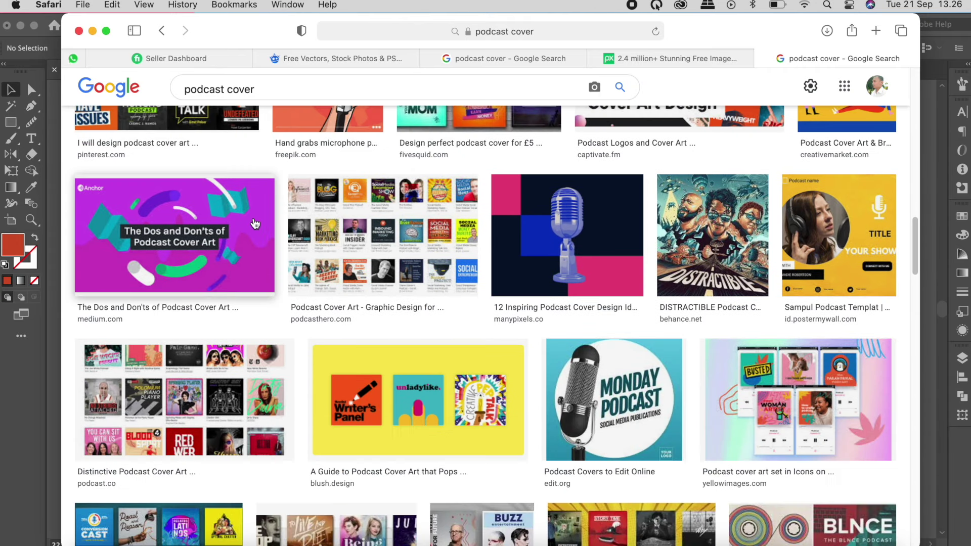
scroll(256, 224, down, 1)
scroll(255, 223, down, 1)
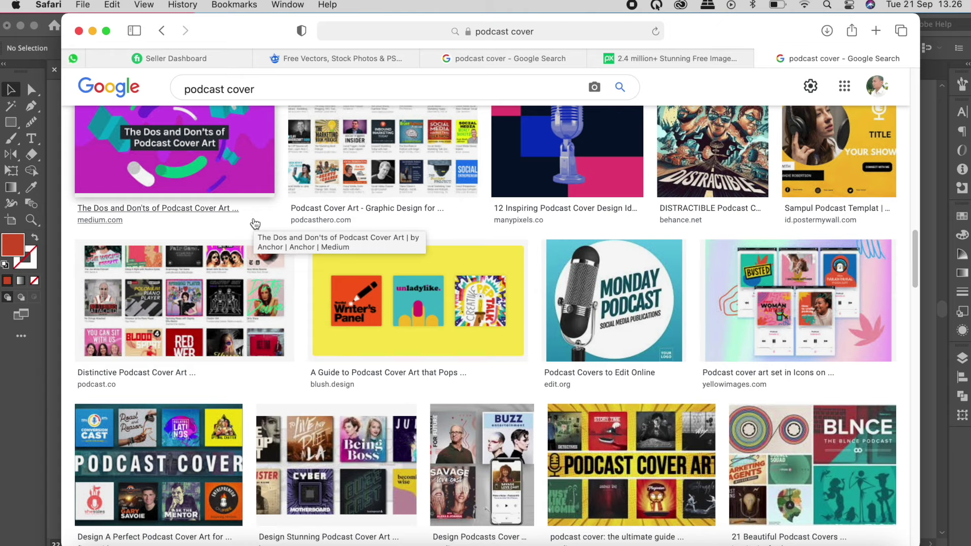
scroll(255, 224, down, 1)
scroll(255, 223, down, 1)
scroll(256, 223, down, 2)
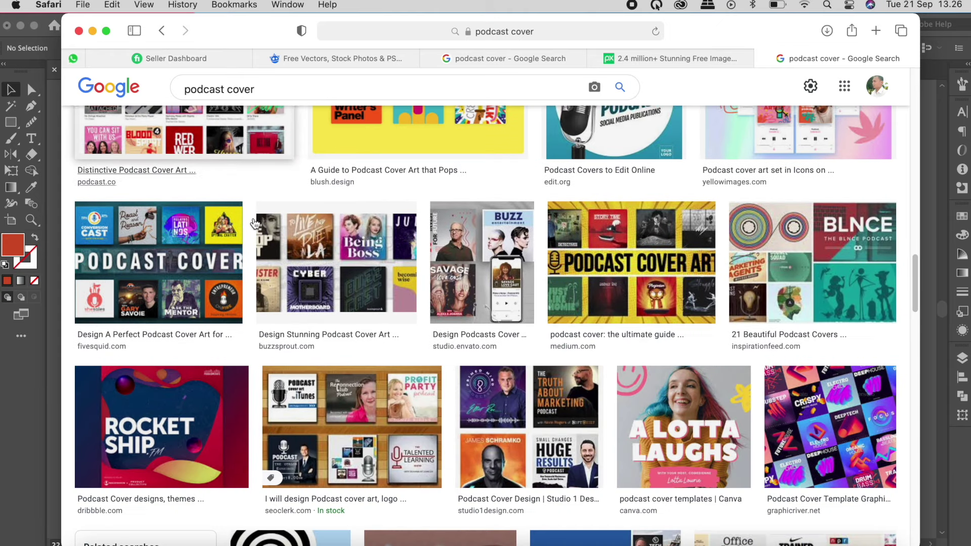
click(251, 231)
scroll(251, 231, down, 1)
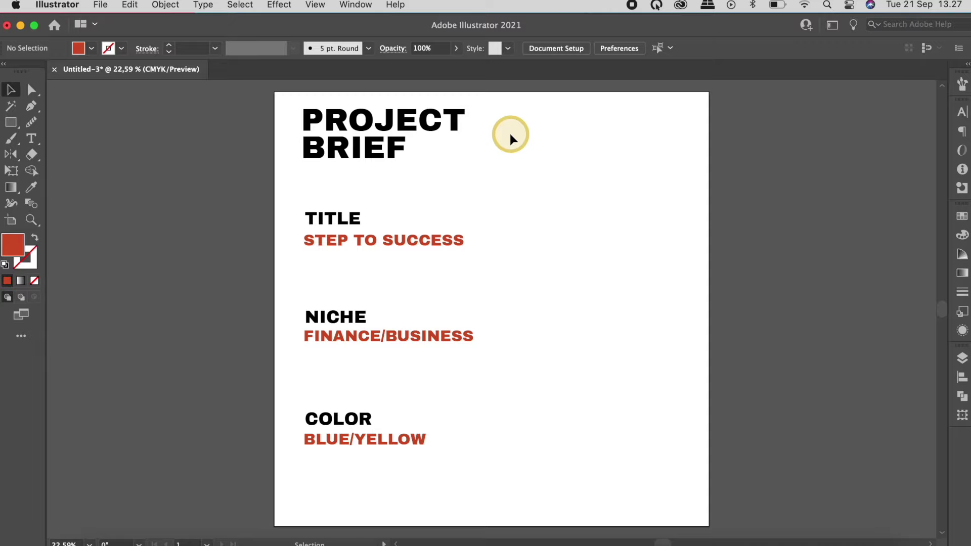
- With the Step to Success project brief shown, open the File menu
click(100, 4)
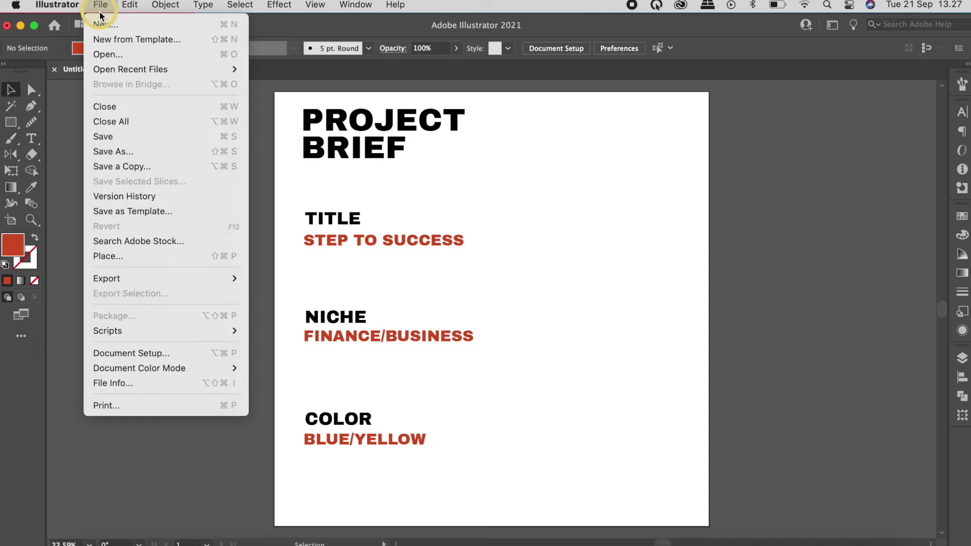
- Create a new 1600 × 1600 document with units set to Pixels
click(103, 24)
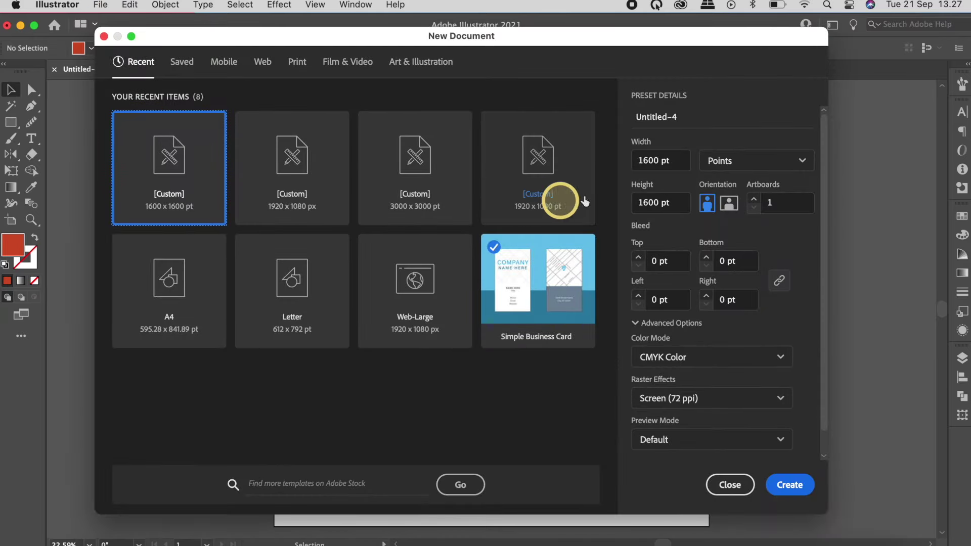
click(682, 161)
drag(678, 161, 638, 161)
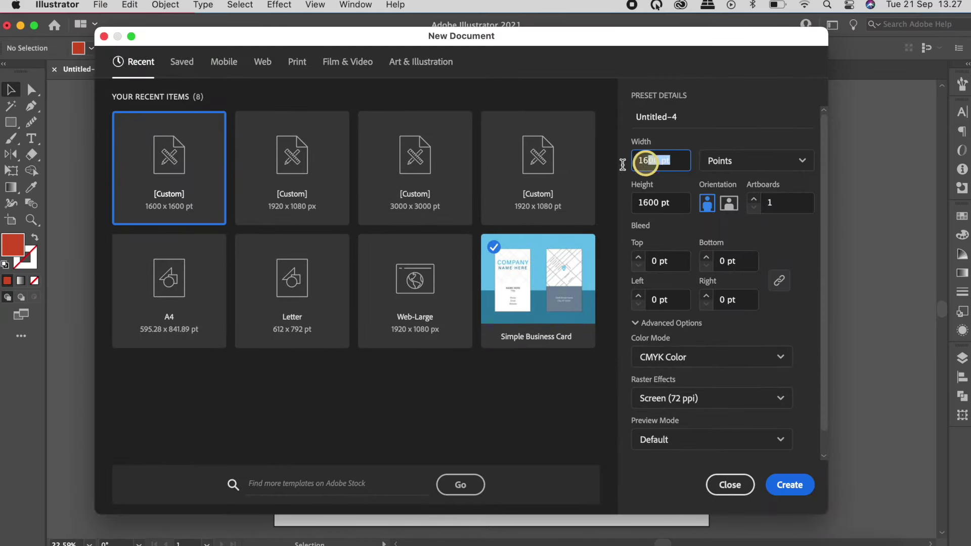
click(675, 202)
drag(676, 201, 620, 201)
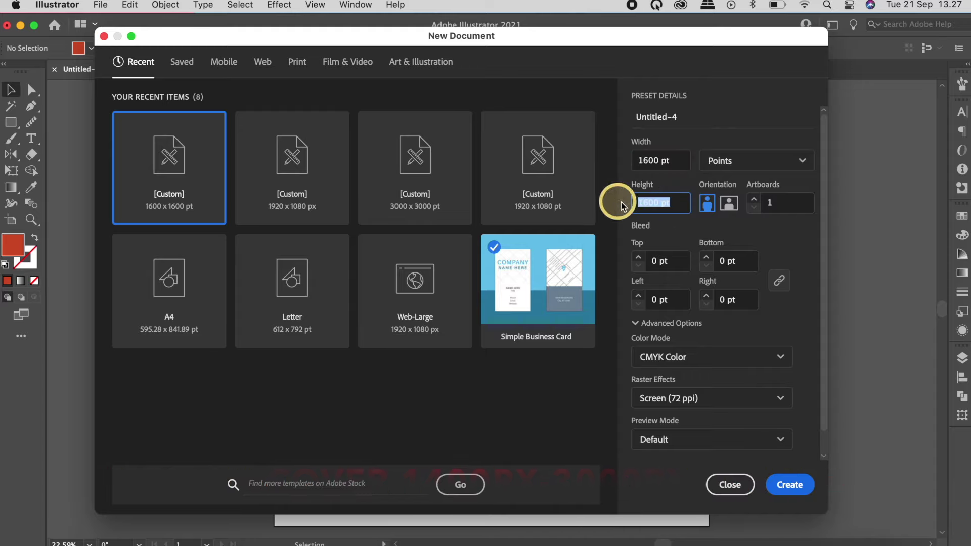
click(694, 166)
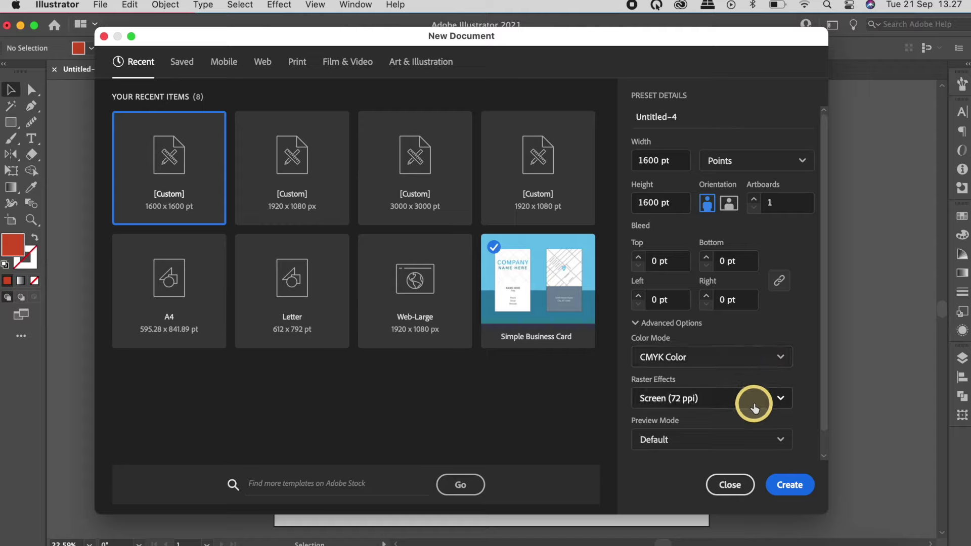
click(776, 160)
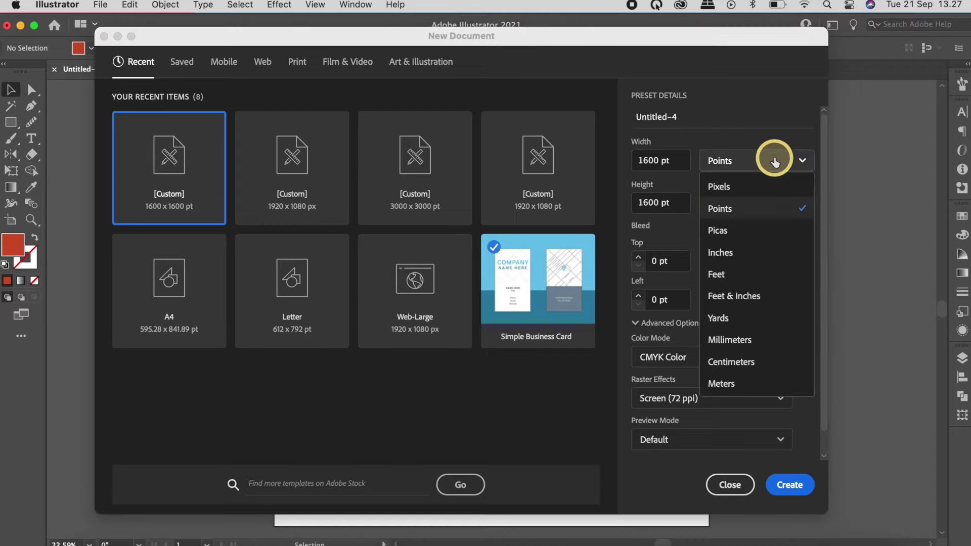
click(750, 187)
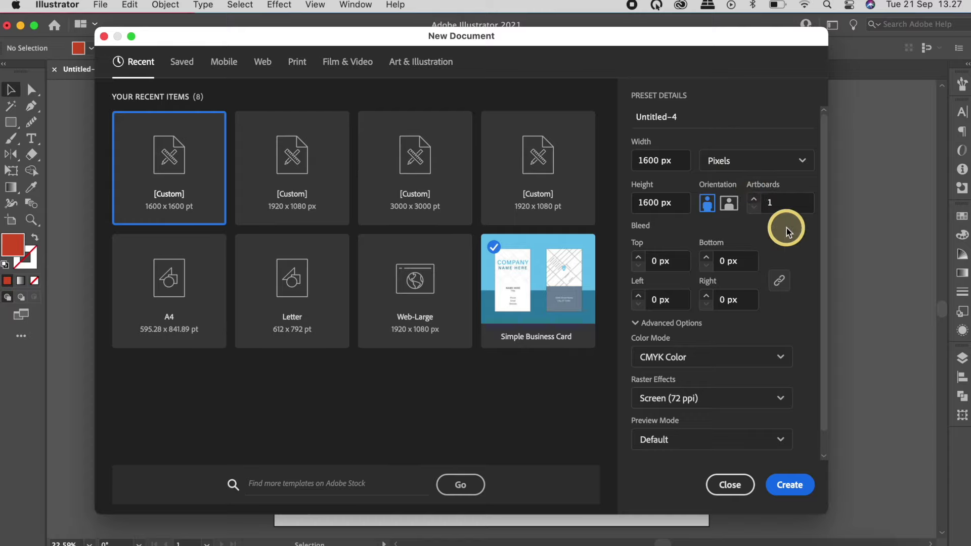
click(803, 483)
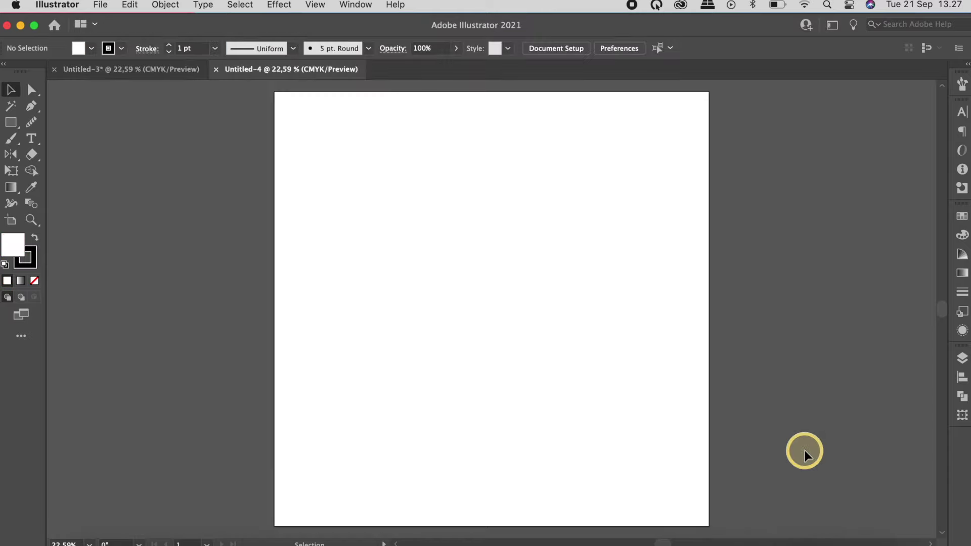
- Type STEP TO SUCCESS as a new text object on the blank artboard
click(133, 69)
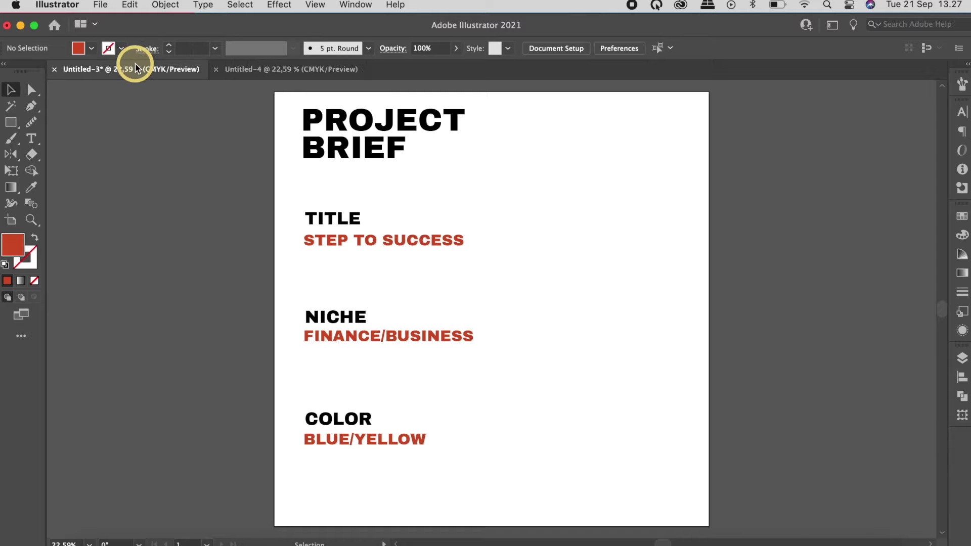
click(338, 69)
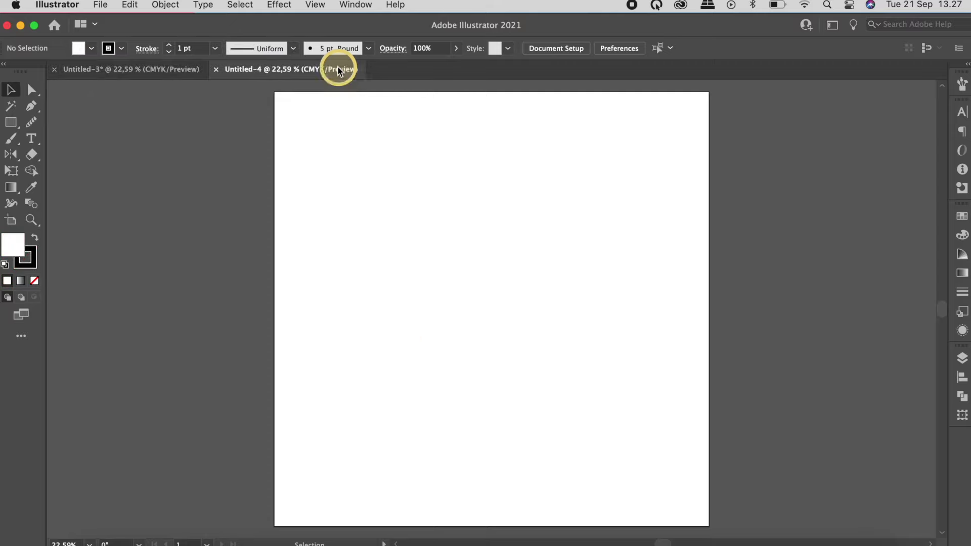
click(31, 139)
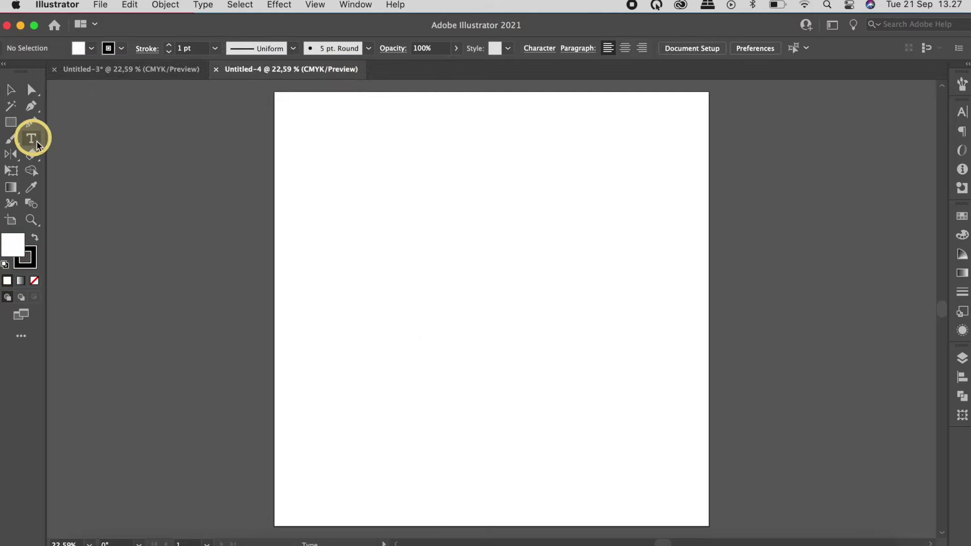
click(365, 243)
key(BackSpace)
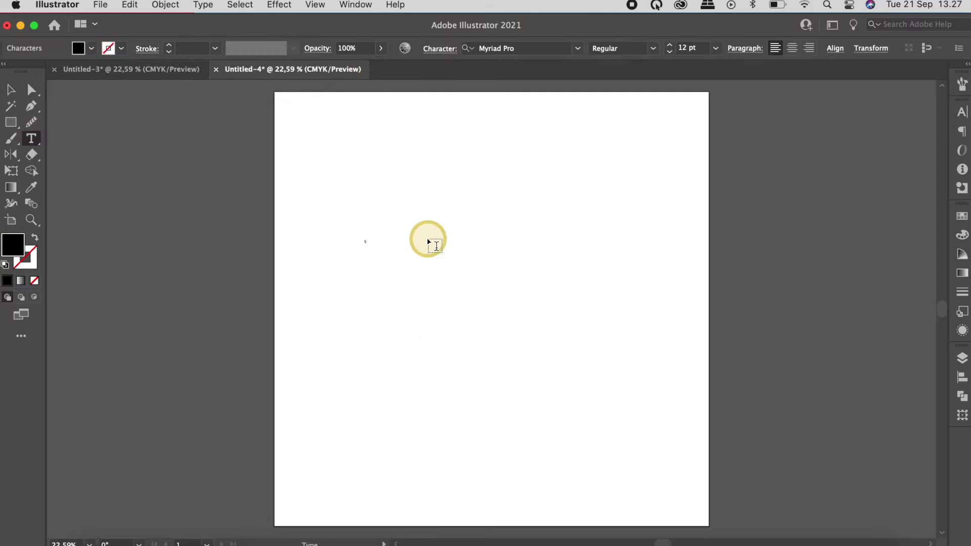
text(STEP TO SUCCESS)
- Scale the title up to span most of the page and move it toward centre
click(11, 90)
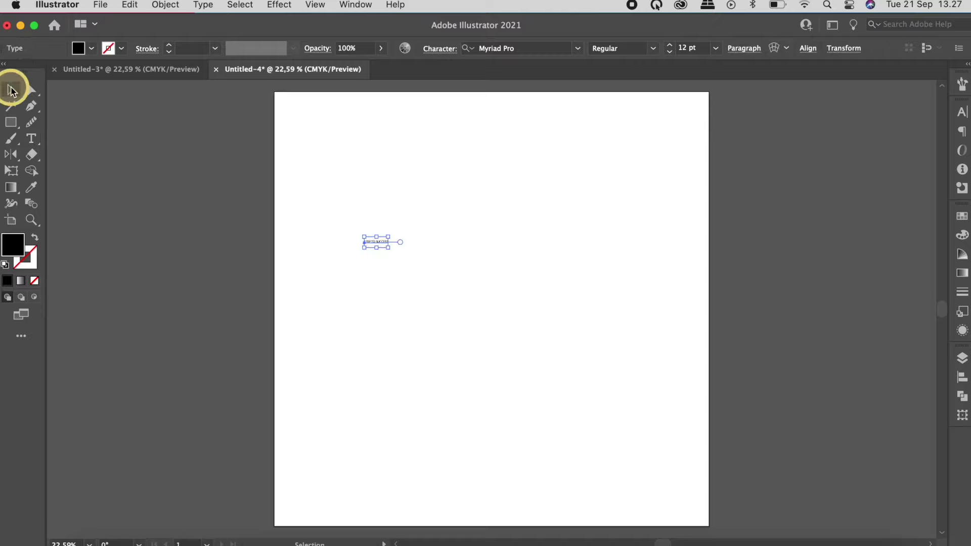
drag(389, 236, 530, 183)
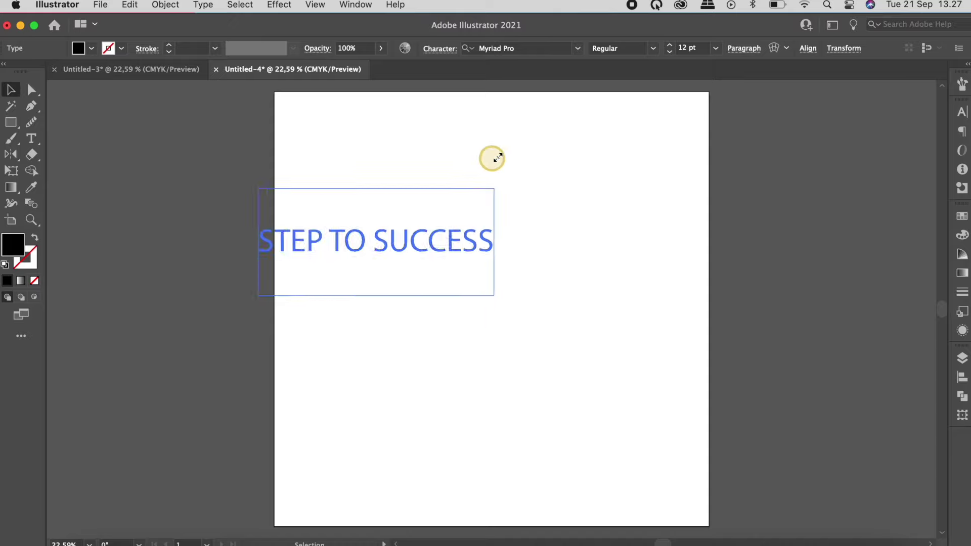
drag(483, 250, 597, 271)
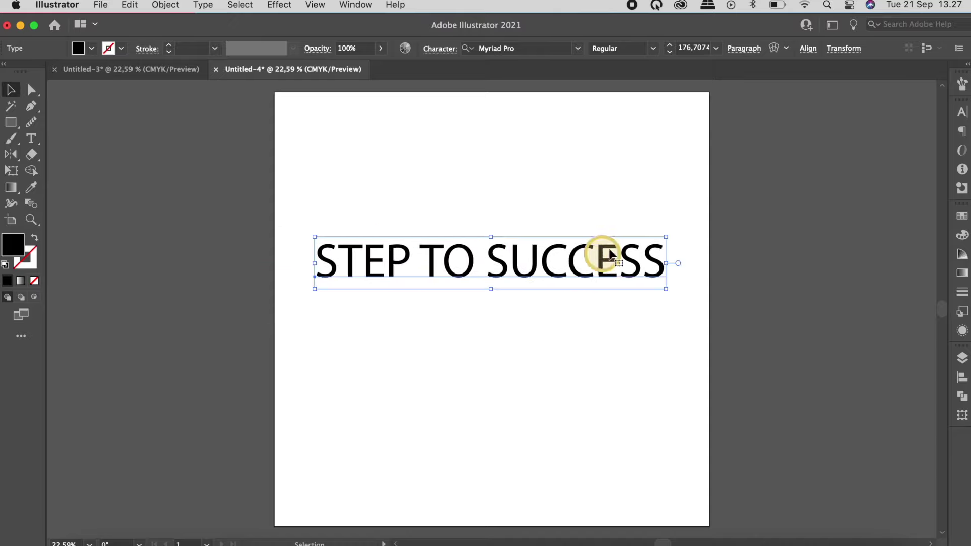
drag(670, 236, 683, 234)
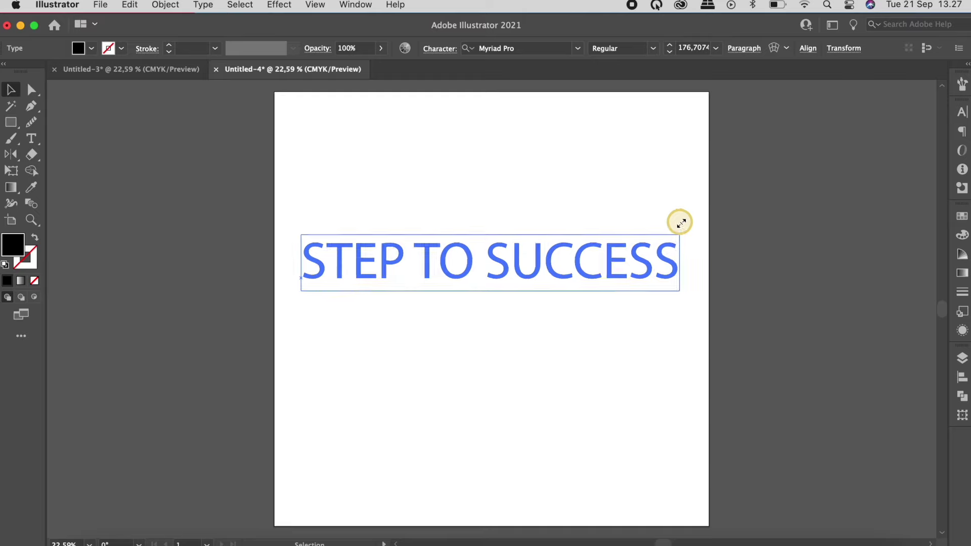
click(961, 112)
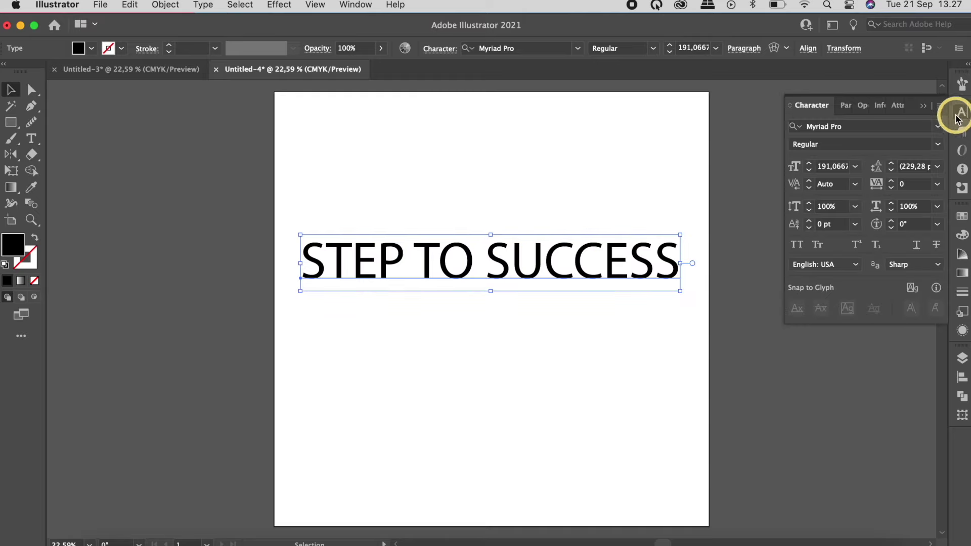
- Set the title font to Anton Regular and nudge it toward the artboard centre
click(939, 126)
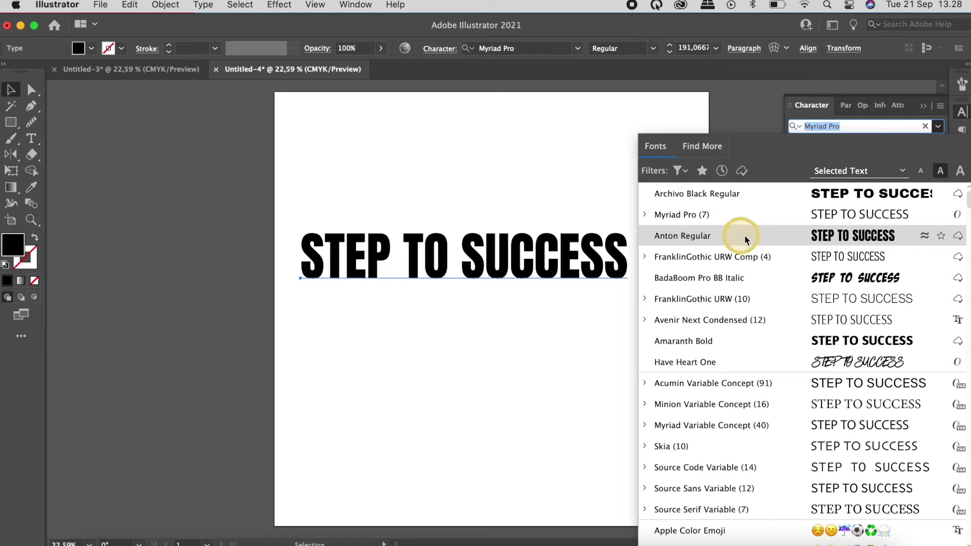
click(850, 236)
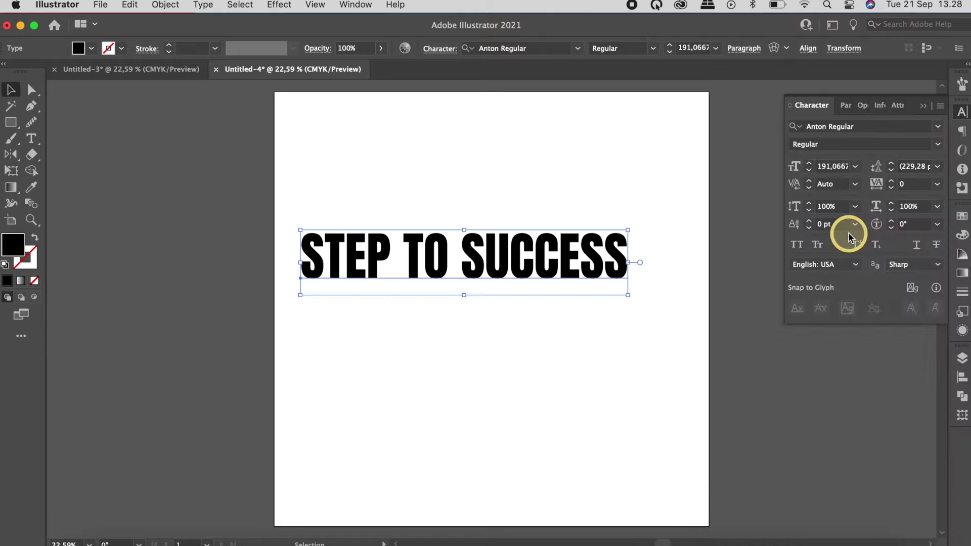
drag(517, 264, 546, 327)
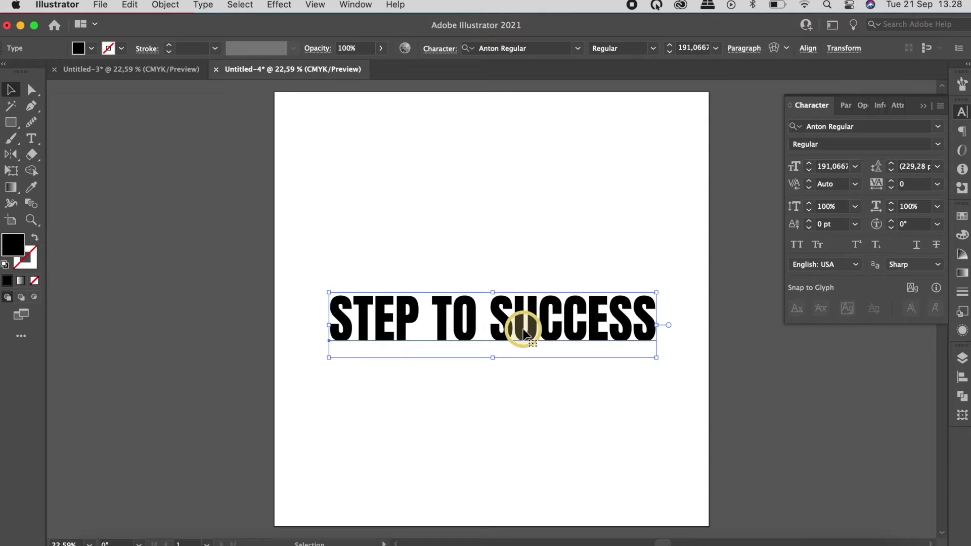
right_click(524, 334)
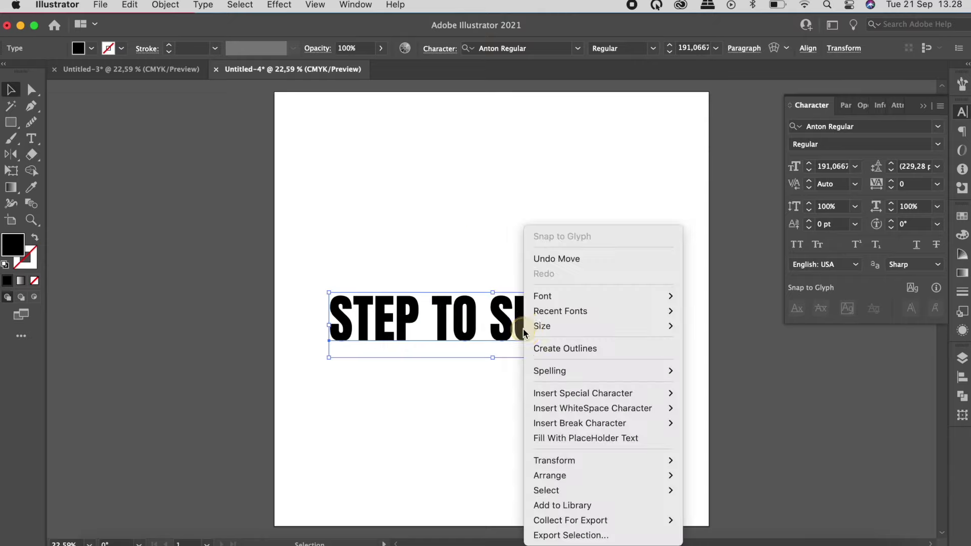
- Convert the headline to outlines and ungroup its letters
click(560, 351)
right_click(557, 277)
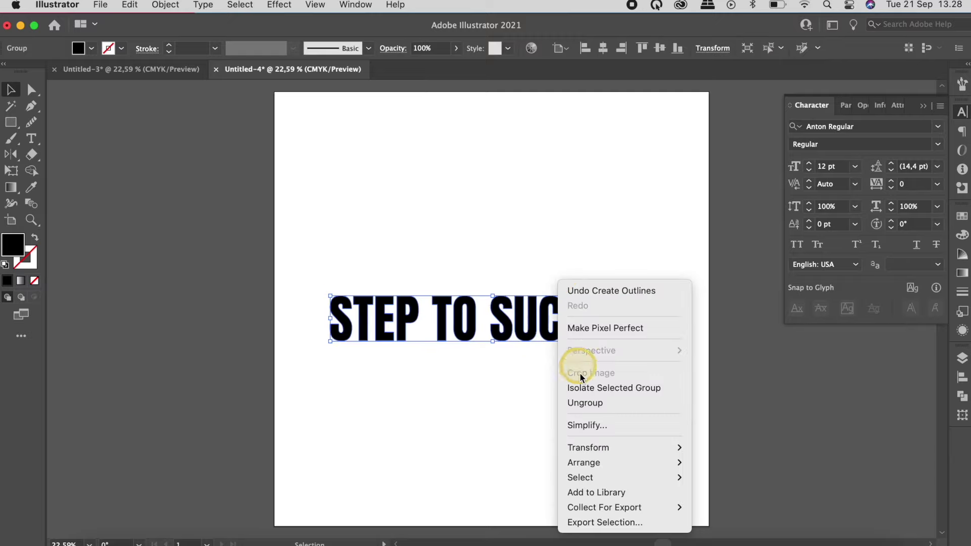
click(583, 398)
click(550, 250)
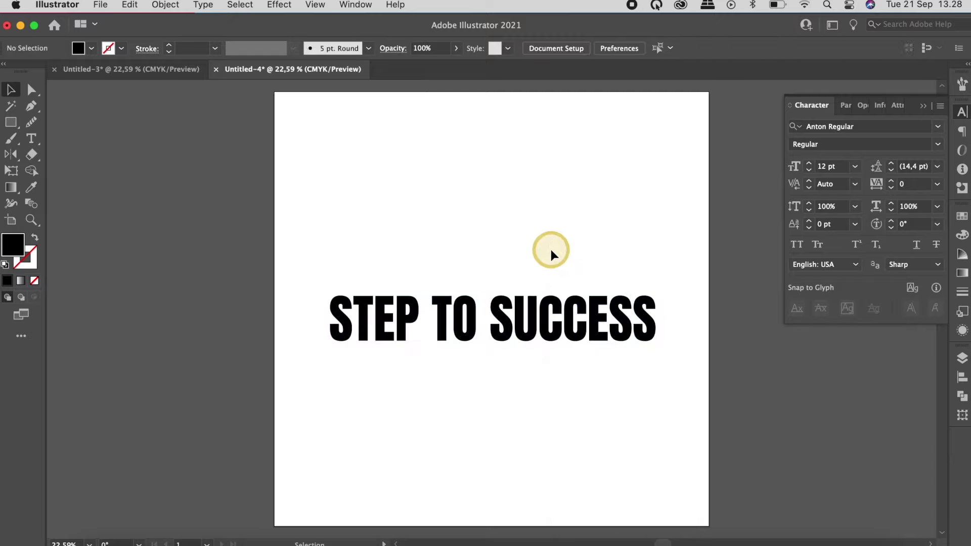
- Group the letters into separate SUCCESS and STEP word groups, leaving TO selected
drag(496, 244, 660, 375)
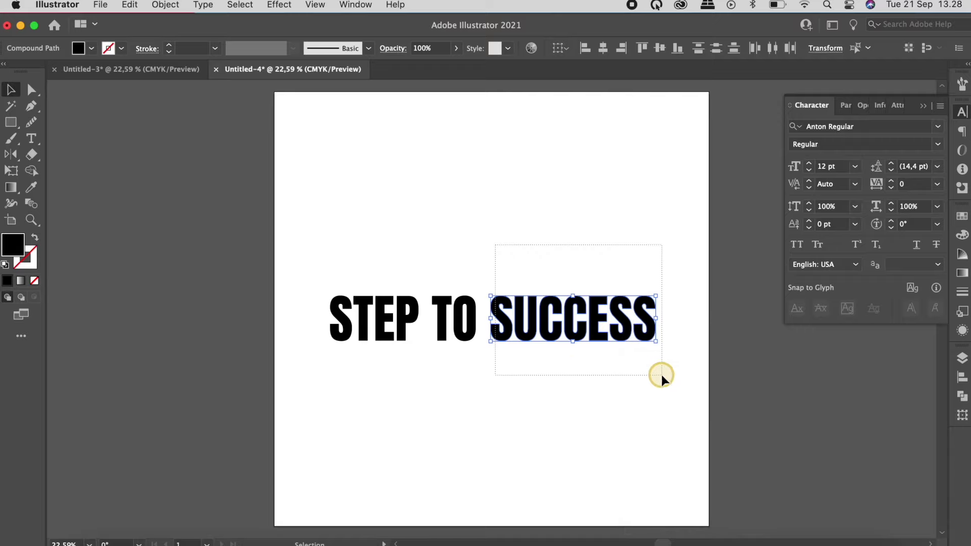
key(ctrl+g)
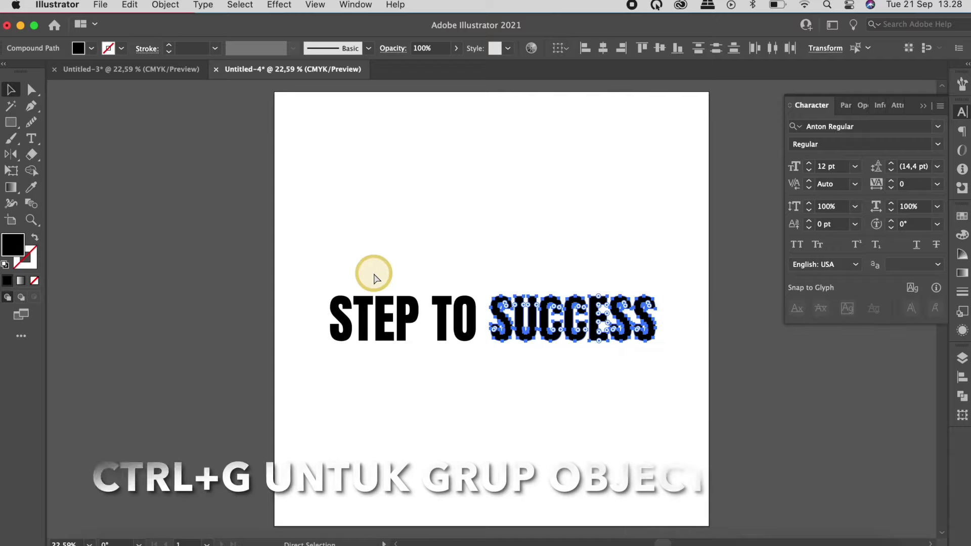
click(473, 331)
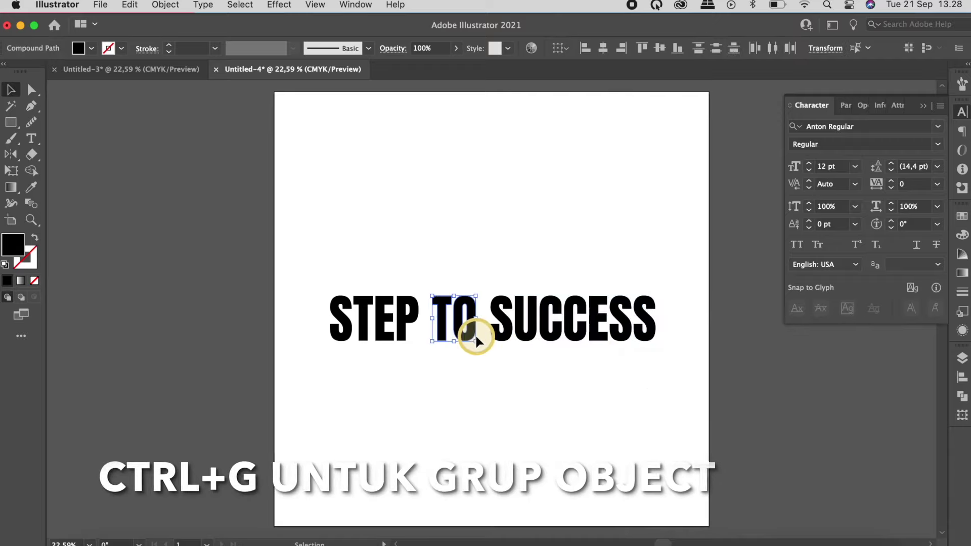
click(385, 318)
drag(328, 260, 410, 342)
key(ctrl+g)
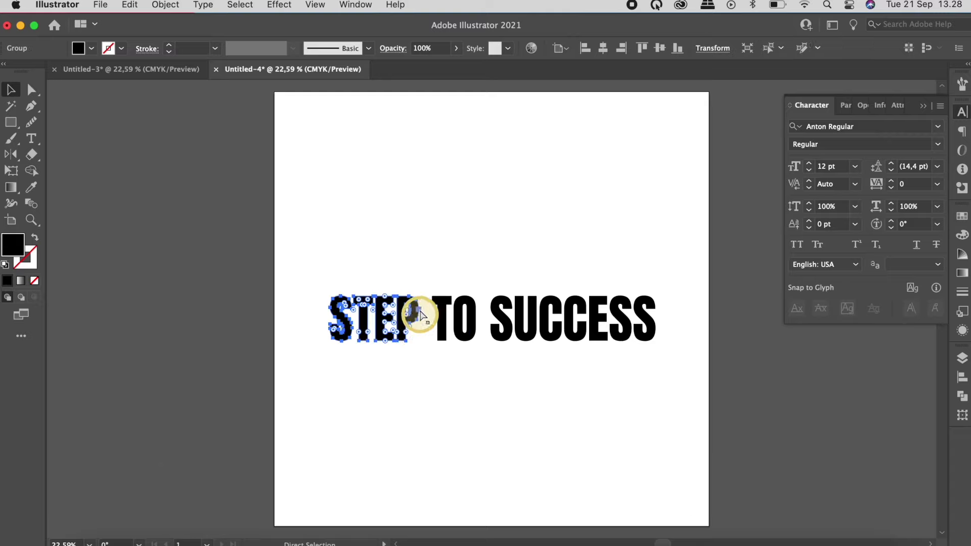
click(425, 262)
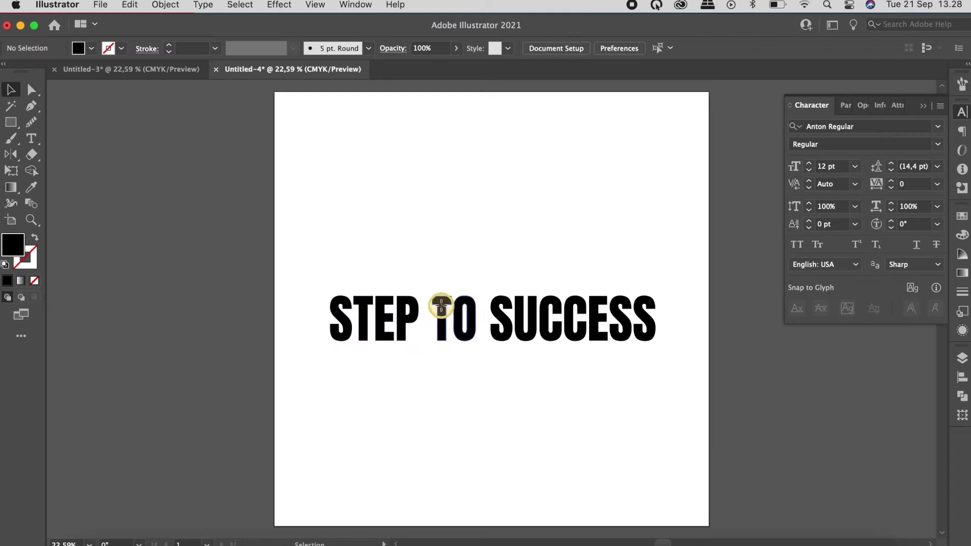
click(441, 307)
- Raise TO and SUCCESS into a staircase above STEP and enlarge all three words
drag(441, 307, 424, 251)
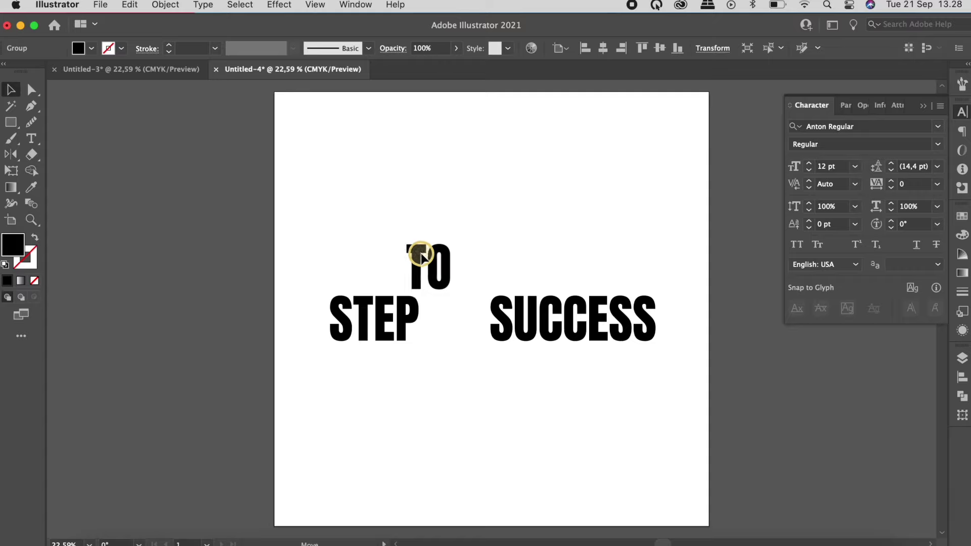
drag(424, 252, 424, 254)
drag(557, 315, 505, 201)
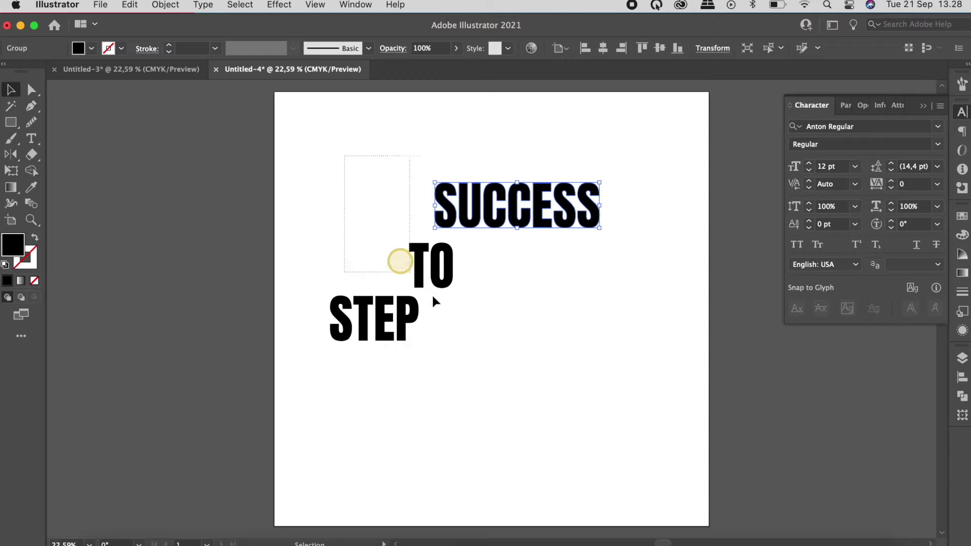
drag(433, 301, 437, 304)
drag(600, 182, 638, 132)
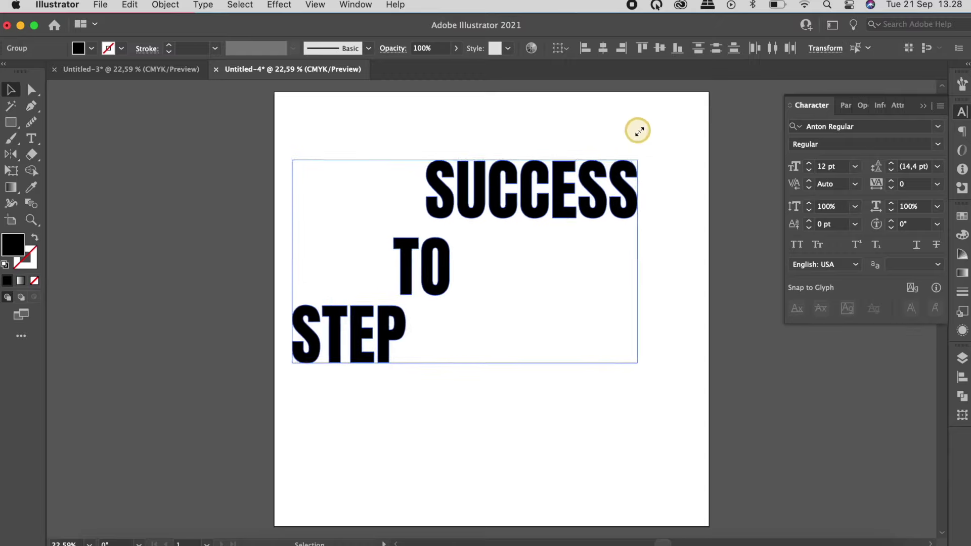
drag(596, 206, 607, 261)
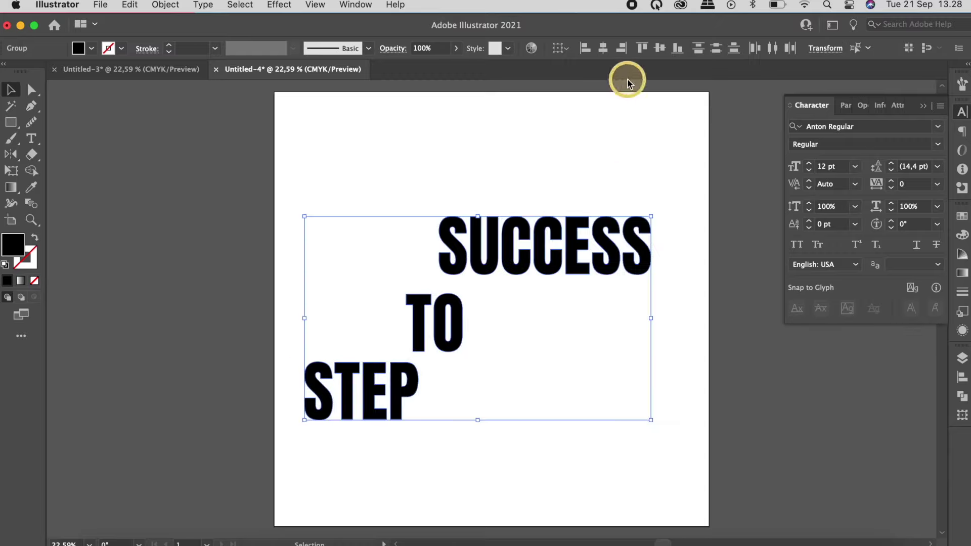
- Fine-tune the SUCCESS and STEP positions, then enlarge the three words further
click(623, 154)
mouse_move(609, 244)
mouse_down()
mouse_move(620, 251)
mouse_move(611, 258)
mouse_up()
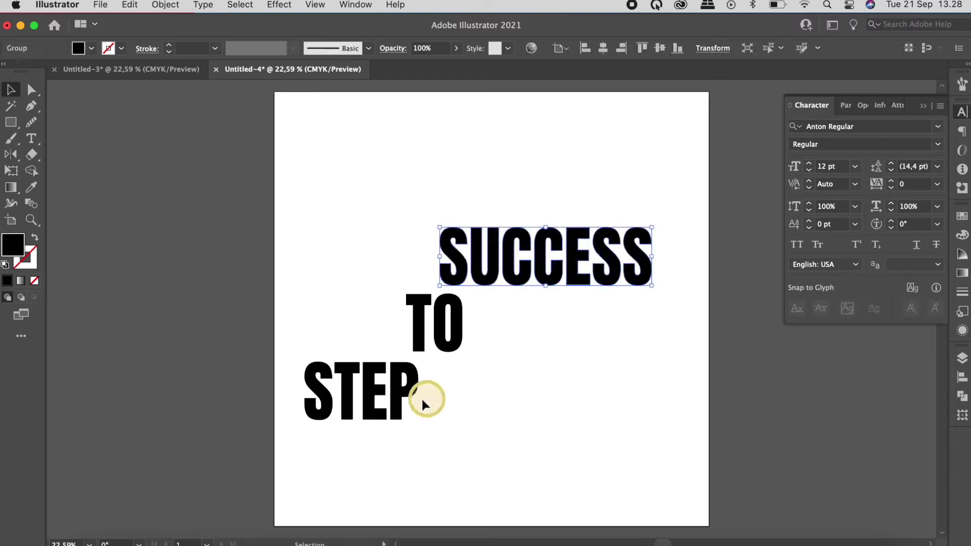
drag(415, 398, 431, 401)
drag(380, 123, 571, 383)
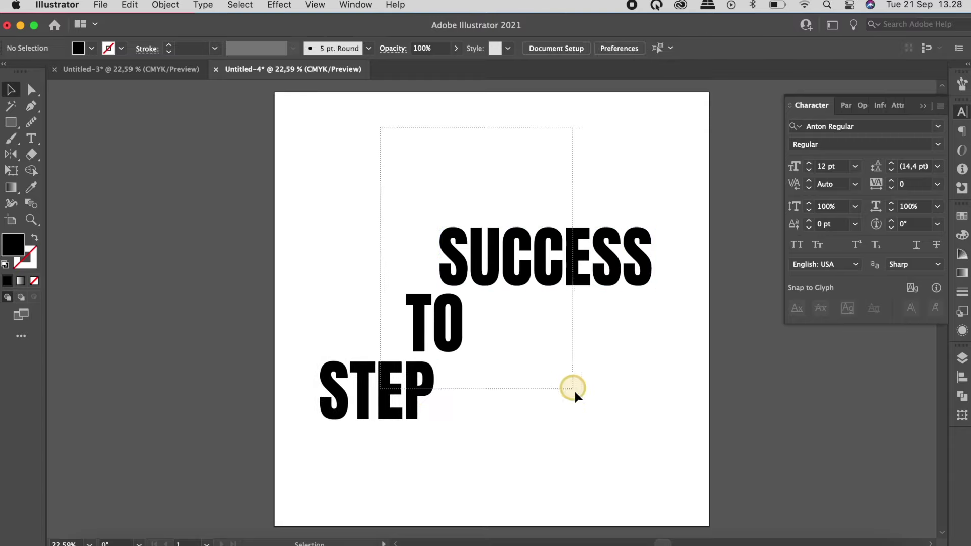
drag(652, 226, 680, 186)
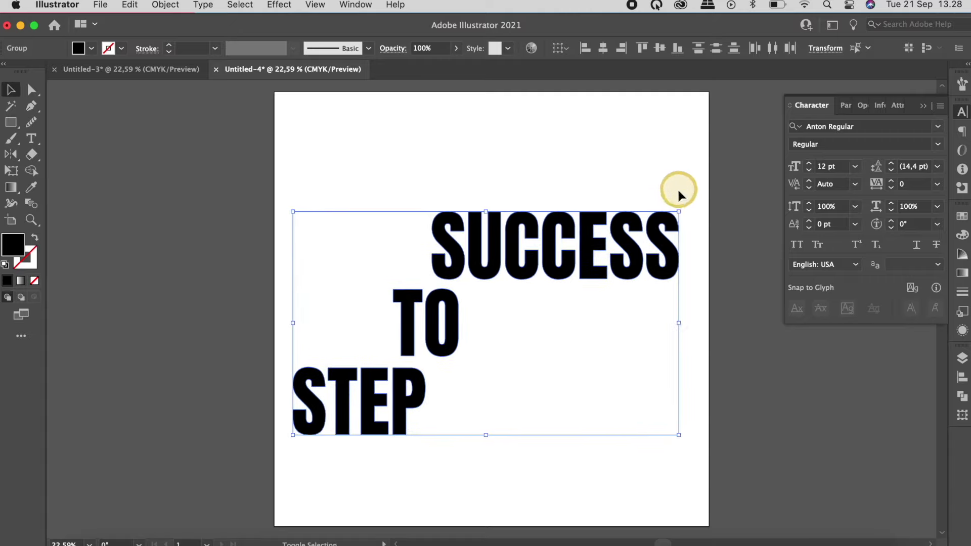
right_click(670, 242)
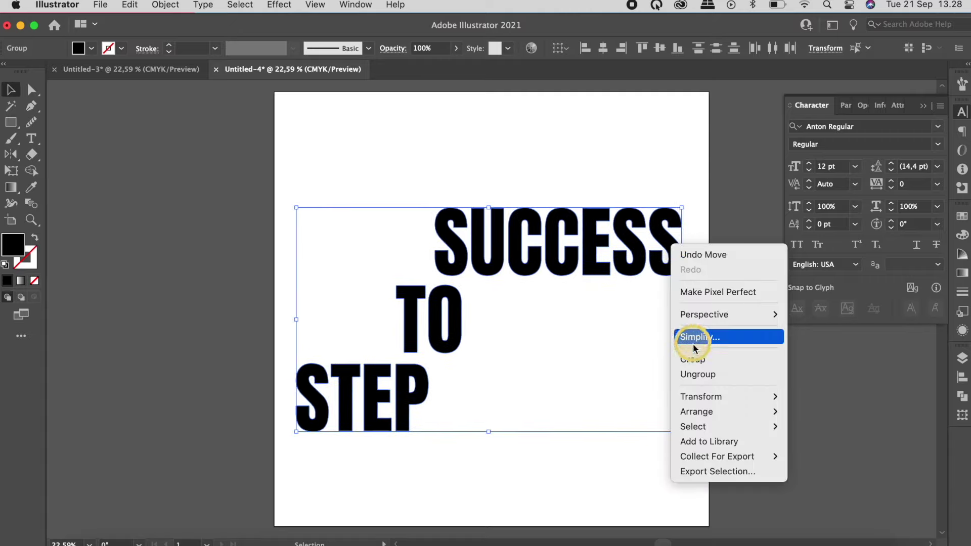
- Group the three words and align the group to the artboard's horizontal and vertical centre
click(673, 356)
click(961, 377)
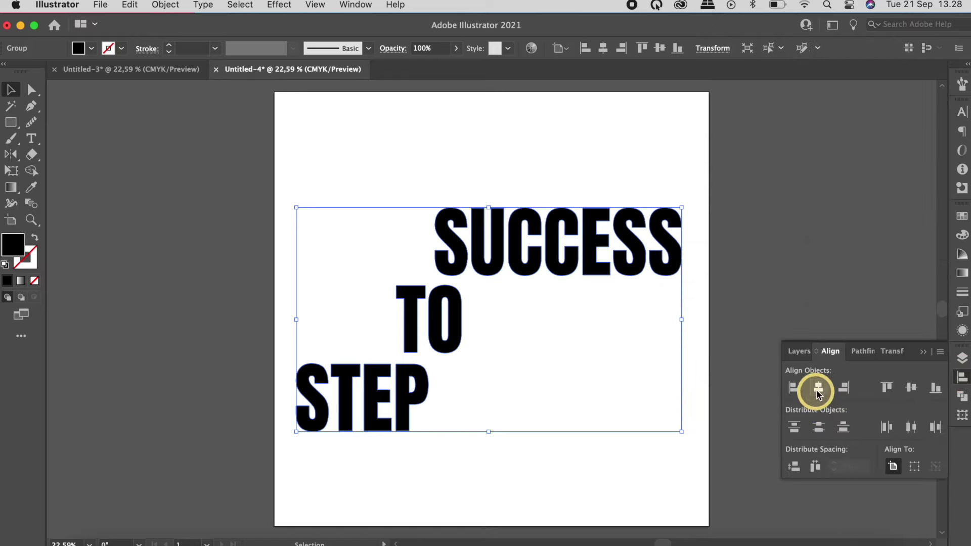
click(818, 388)
click(910, 387)
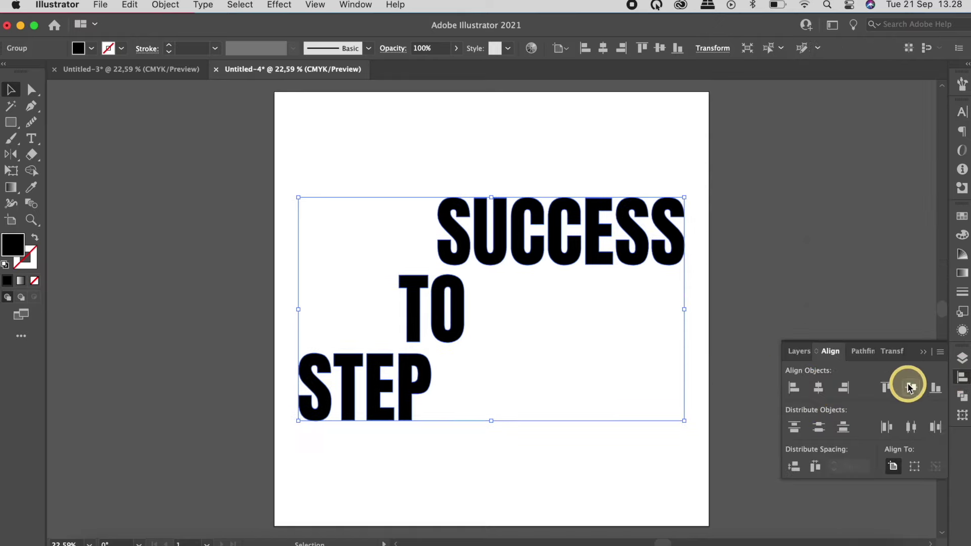
click(848, 215)
drag(709, 220, 646, 214)
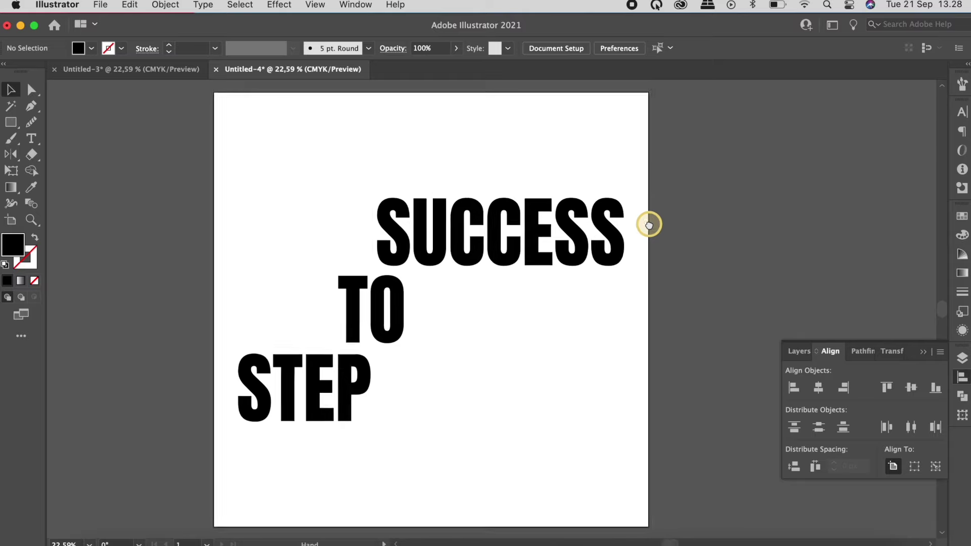
key(super+equal)
key(super+equal)
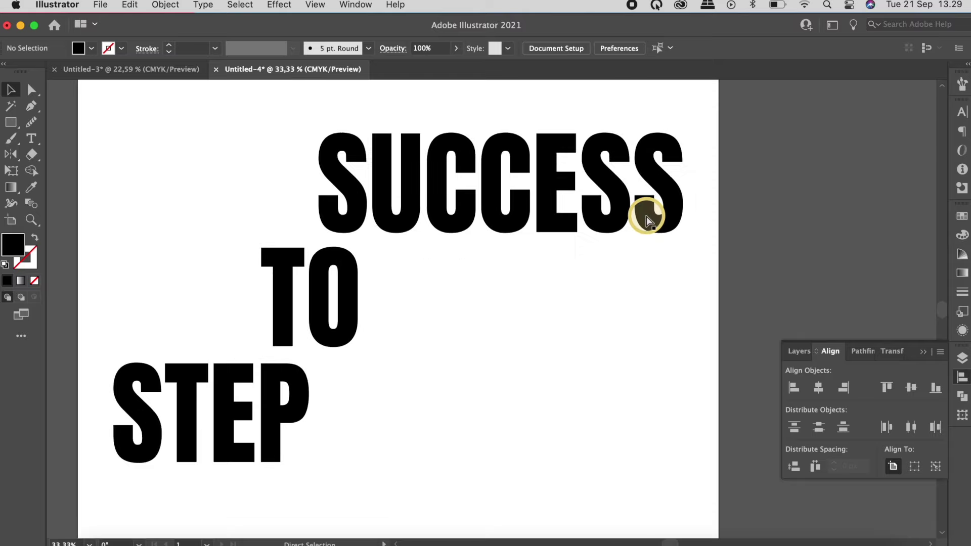
scroll(645, 270, left, 5)
click(448, 288)
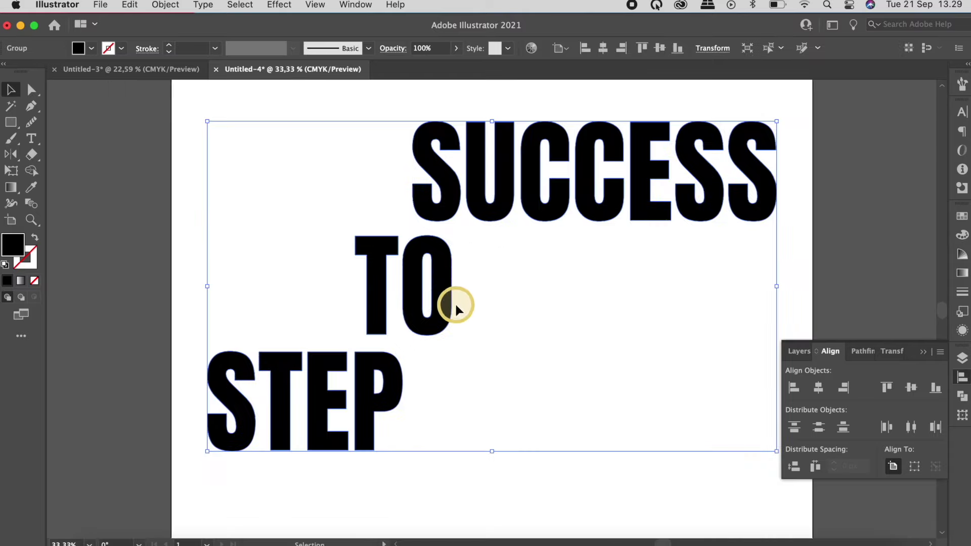
- Draw a black rectangle over the O in TO and round its corners into a pill
double_click(446, 296)
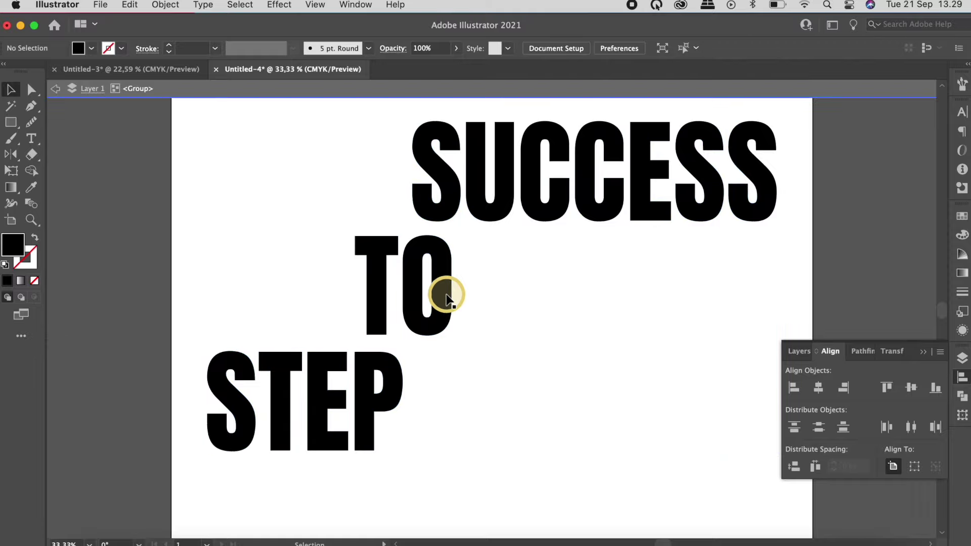
click(448, 299)
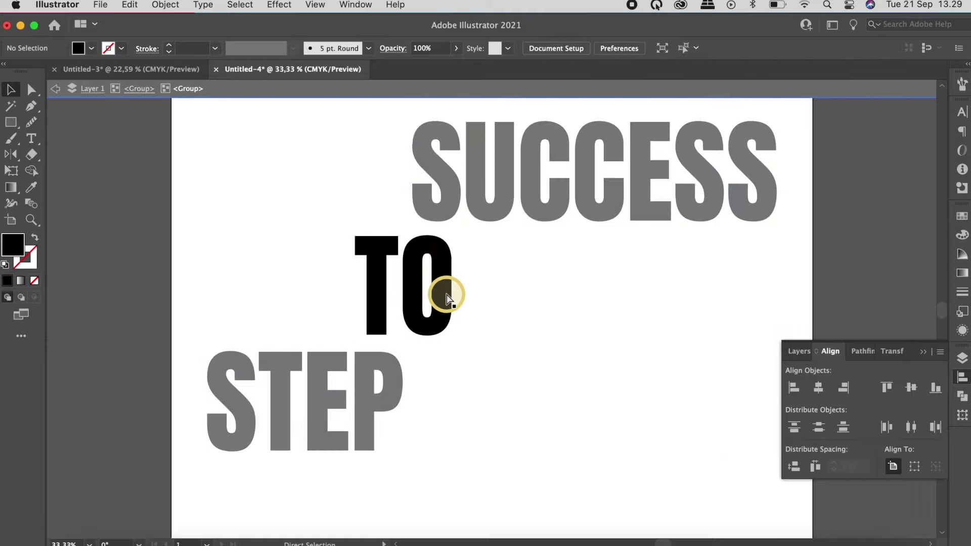
key(super+equal)
drag(463, 253, 559, 341)
click(11, 121)
drag(411, 249, 411, 254)
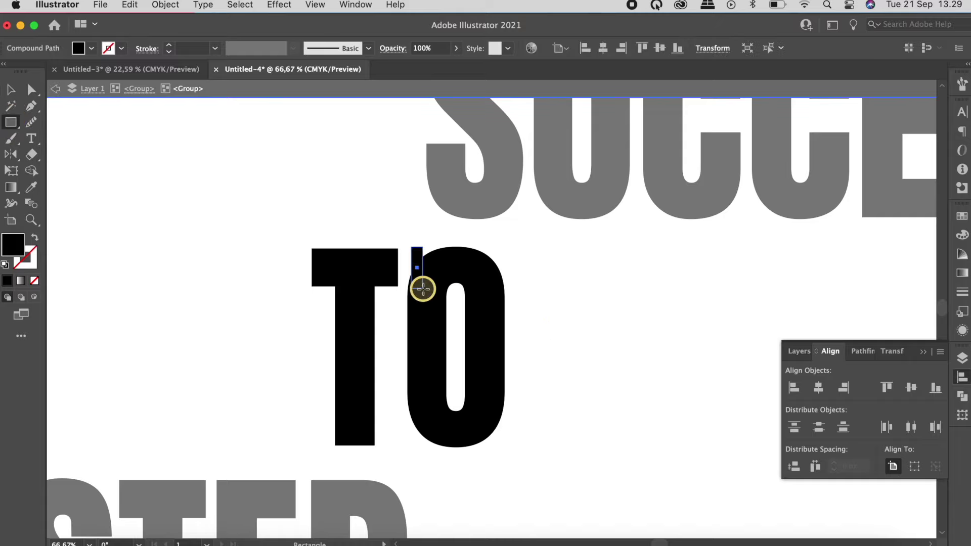
drag(422, 288, 513, 447)
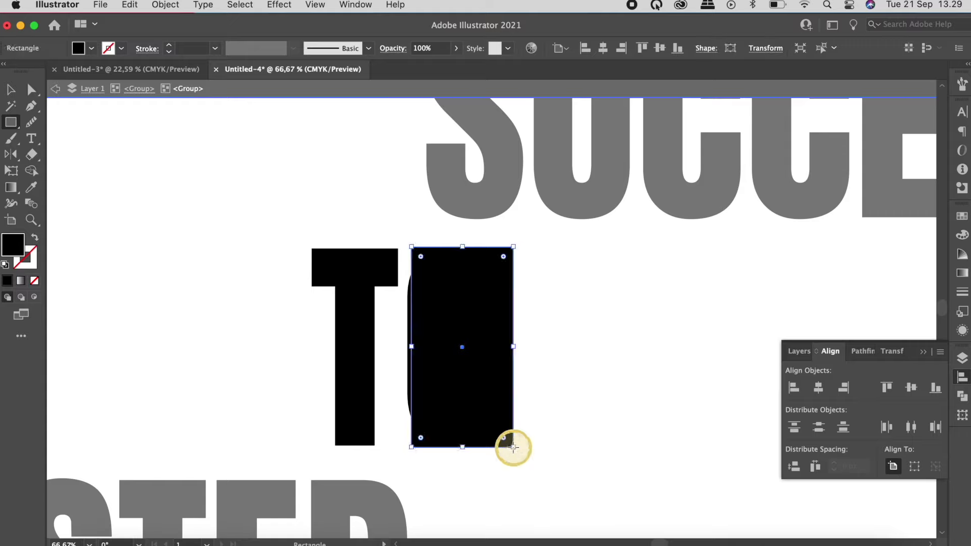
drag(504, 257, 520, 373)
- Delete the original O and slide the black pill into its place
click(13, 89)
click(531, 290)
drag(516, 306, 542, 312)
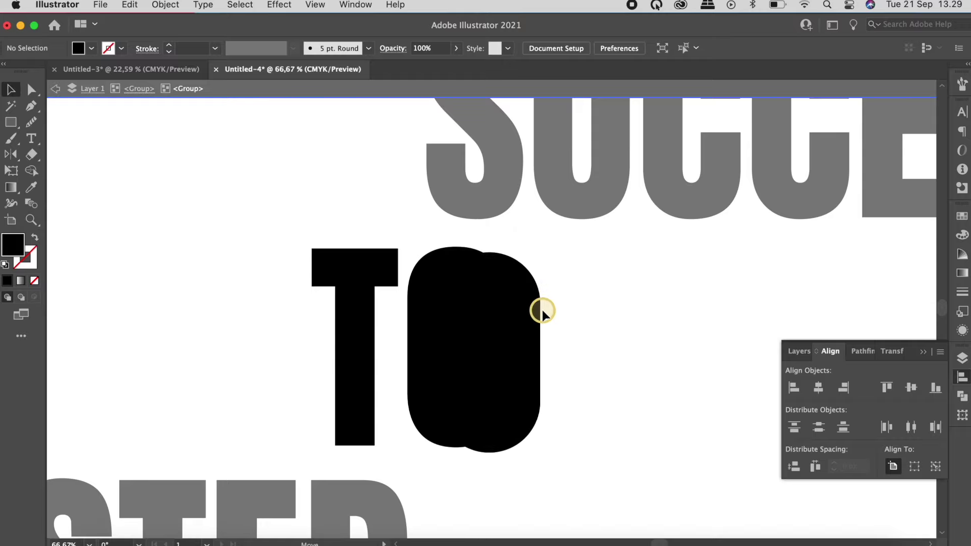
click(442, 263)
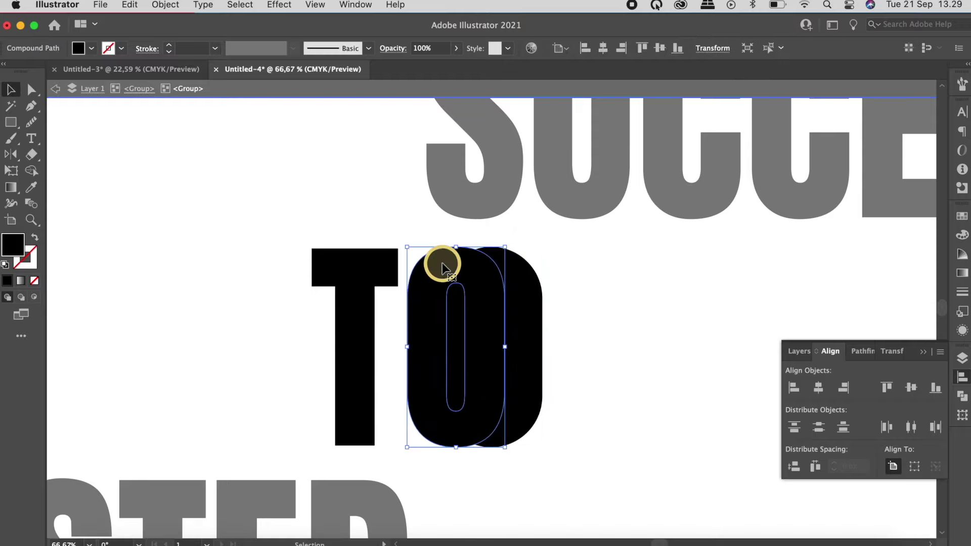
key(Delete)
drag(499, 284, 470, 288)
click(713, 331)
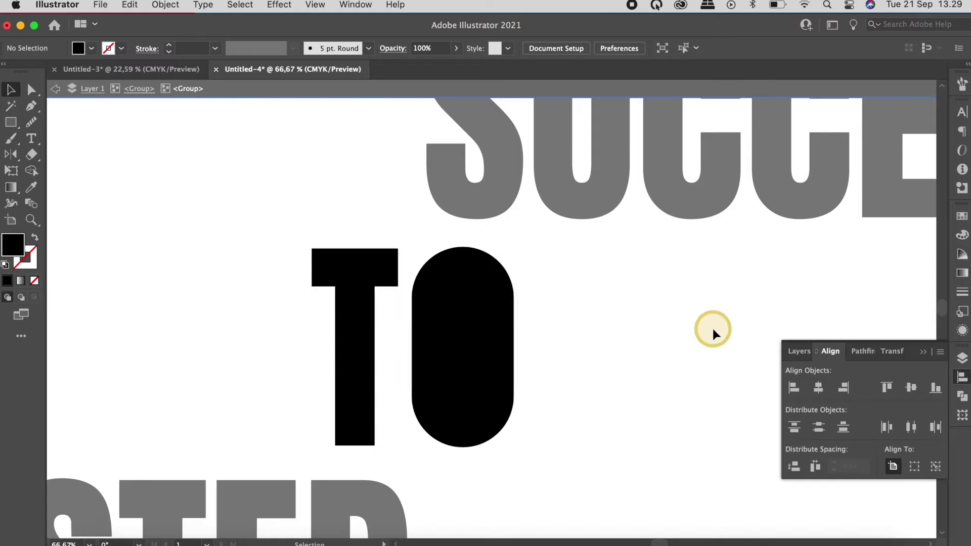
click(9, 124)
- Draw a white rectangle across the O's left edge and round it into a pill
click(17, 239)
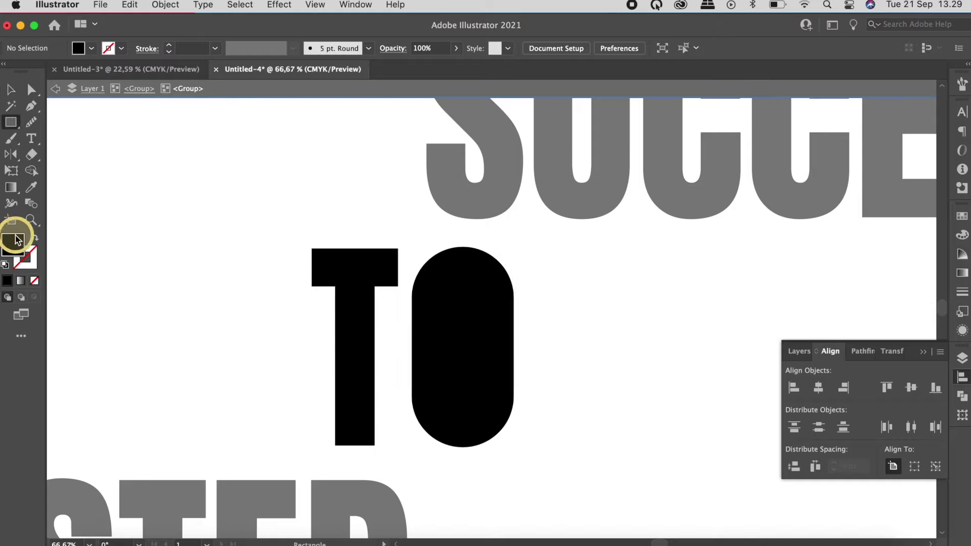
click(962, 235)
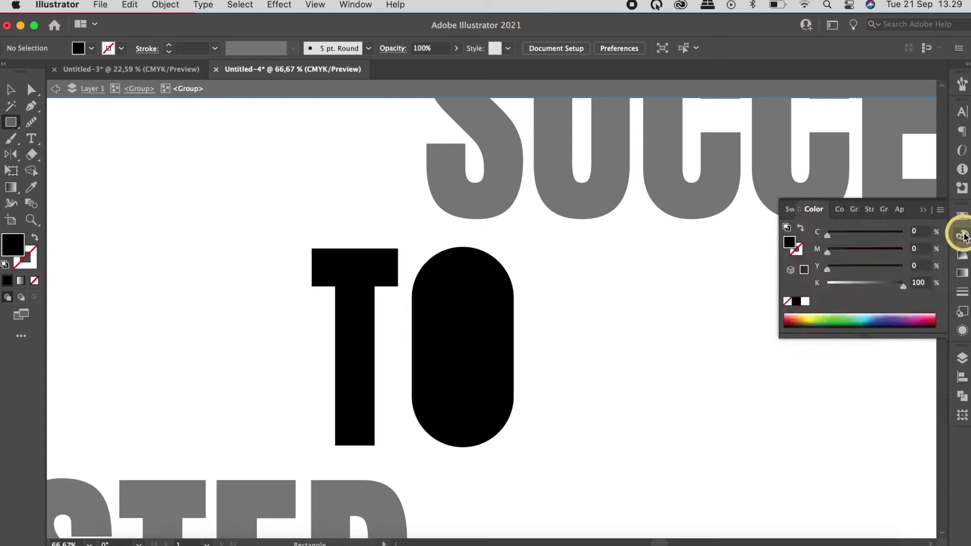
click(805, 303)
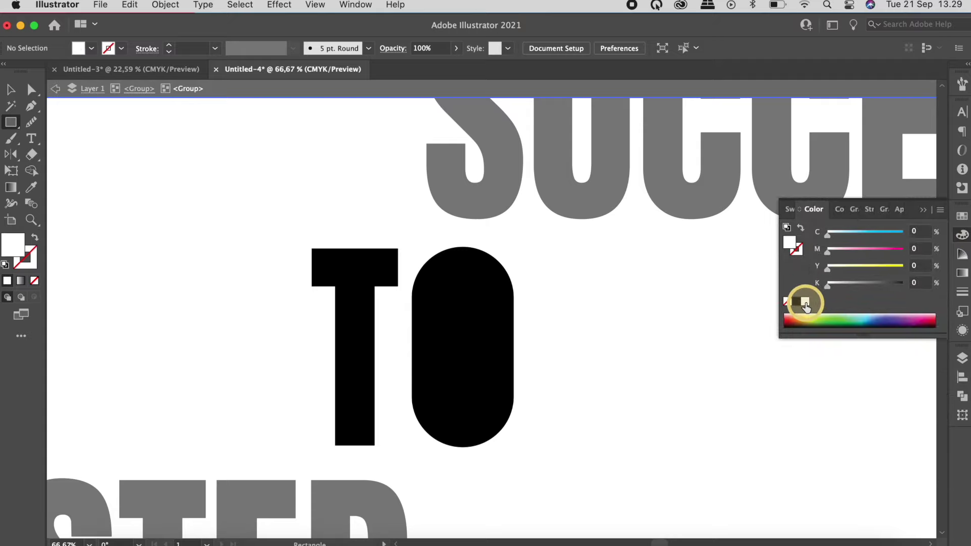
drag(385, 315, 450, 332)
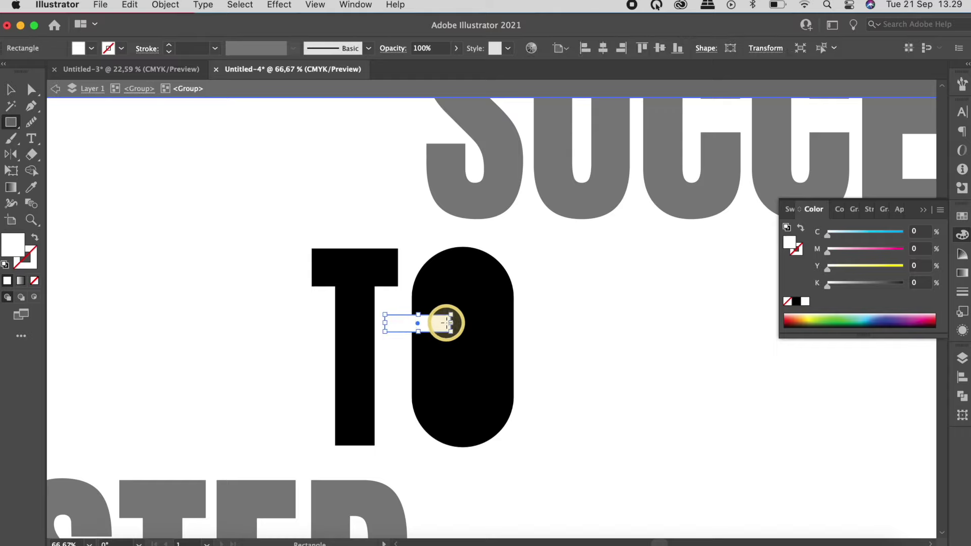
key(super+equal)
key(super+equal)
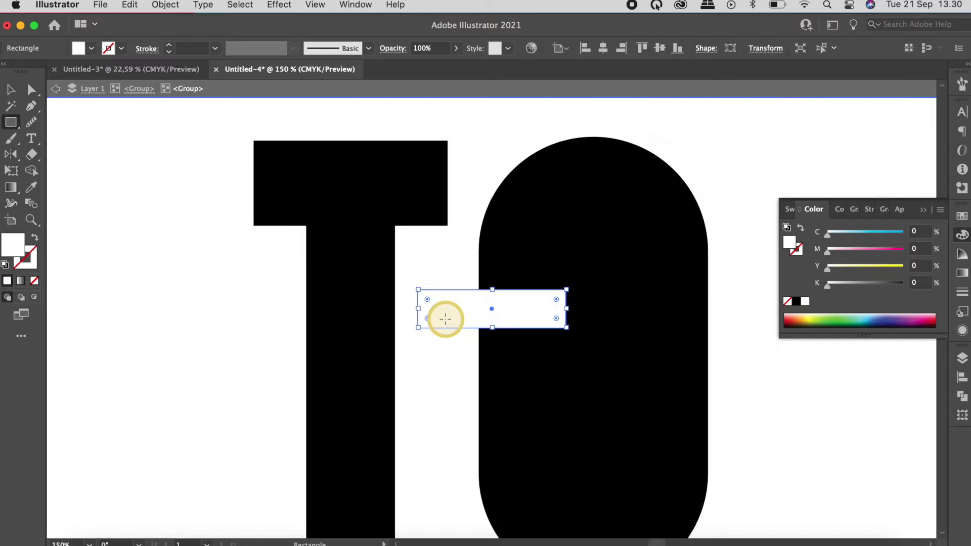
drag(556, 299, 596, 341)
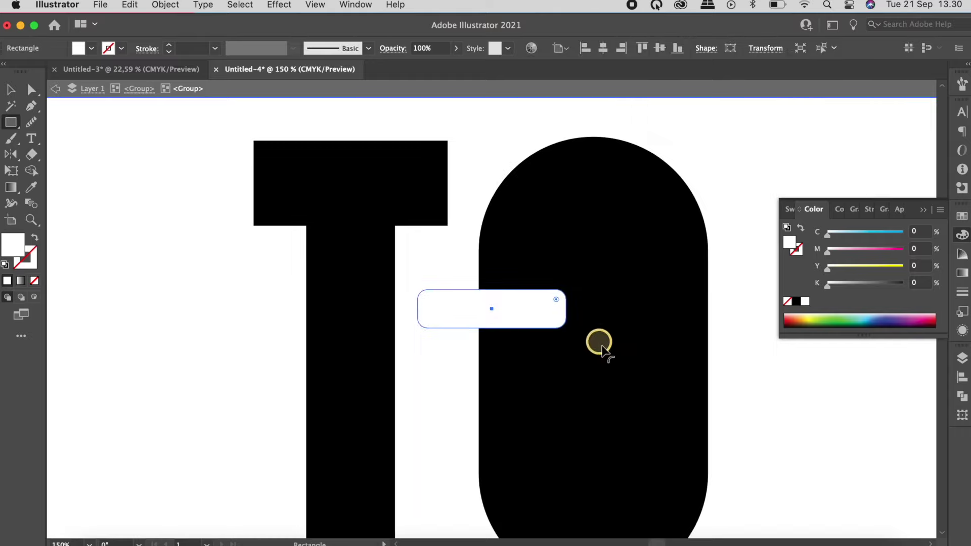
click(11, 89)
drag(505, 302, 502, 299)
- Stack three white pills down the O's left side by duplicating the first
scroll(594, 317, right, 3)
scroll(582, 273, down, 2)
scroll(564, 247, up, 2)
scroll(559, 255, right, 1)
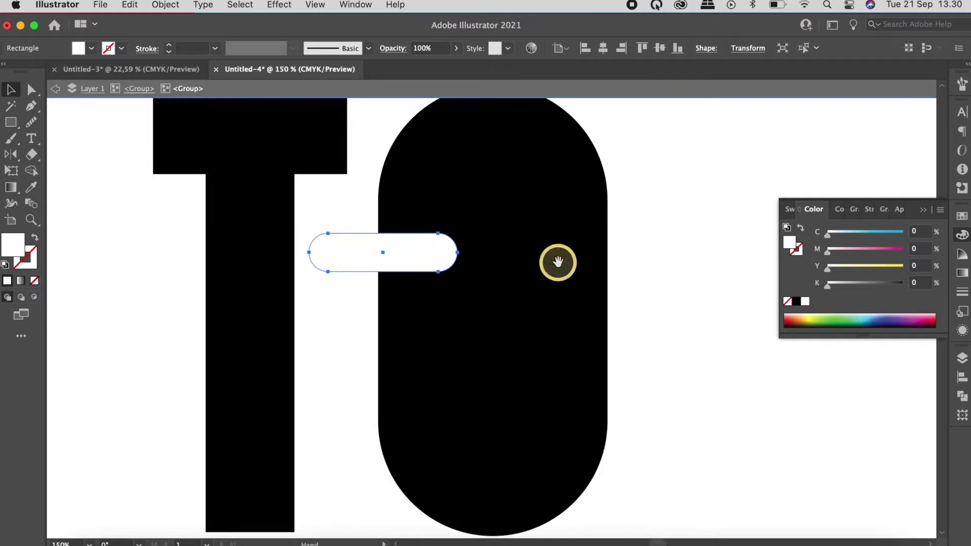
drag(426, 252, 428, 260)
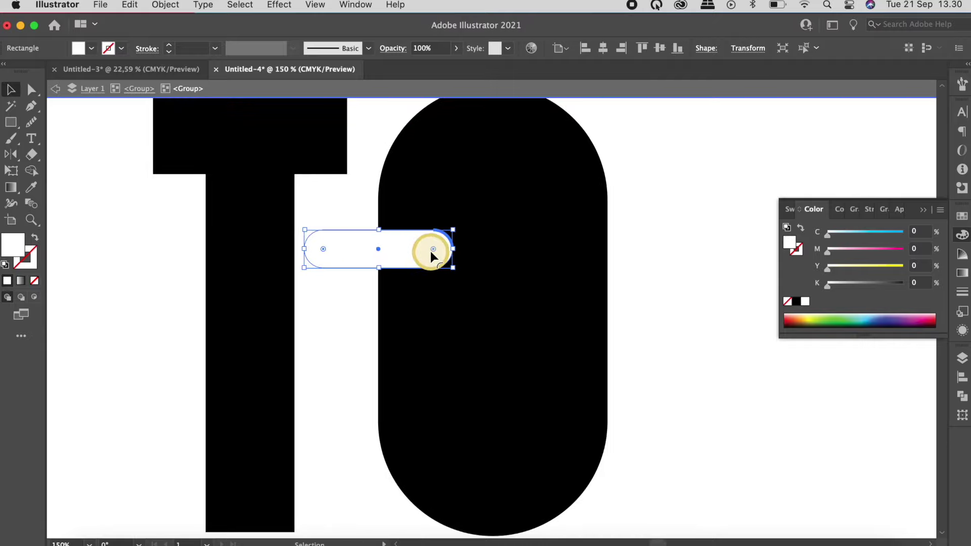
drag(423, 268, 423, 330)
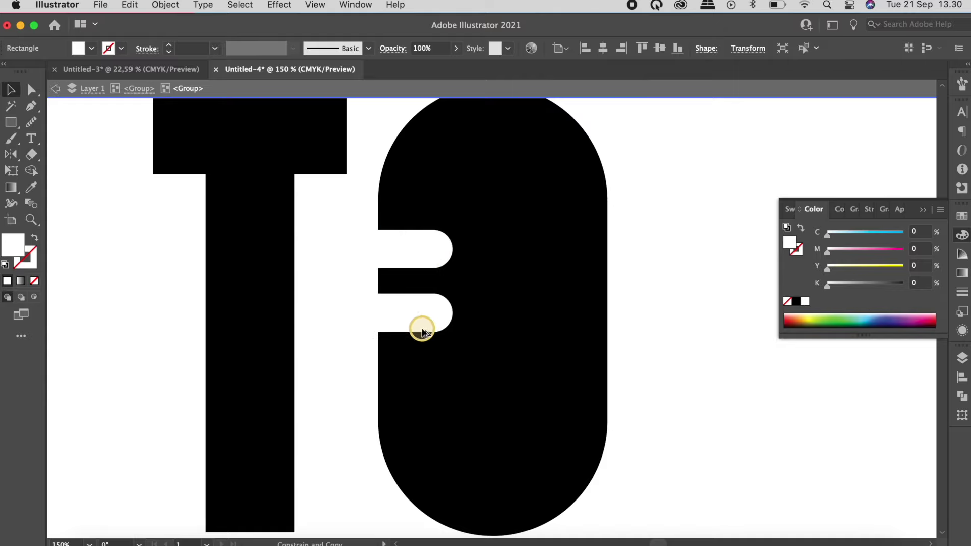
drag(422, 334, 425, 342)
key(ctrl+d)
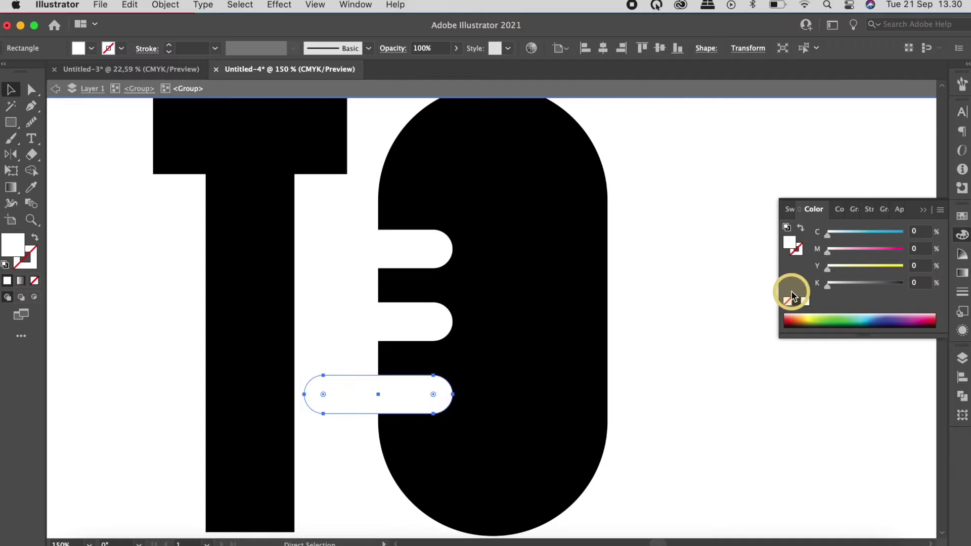
- Copy the three white pills across to the O's right side
click(656, 250)
drag(319, 205, 385, 418)
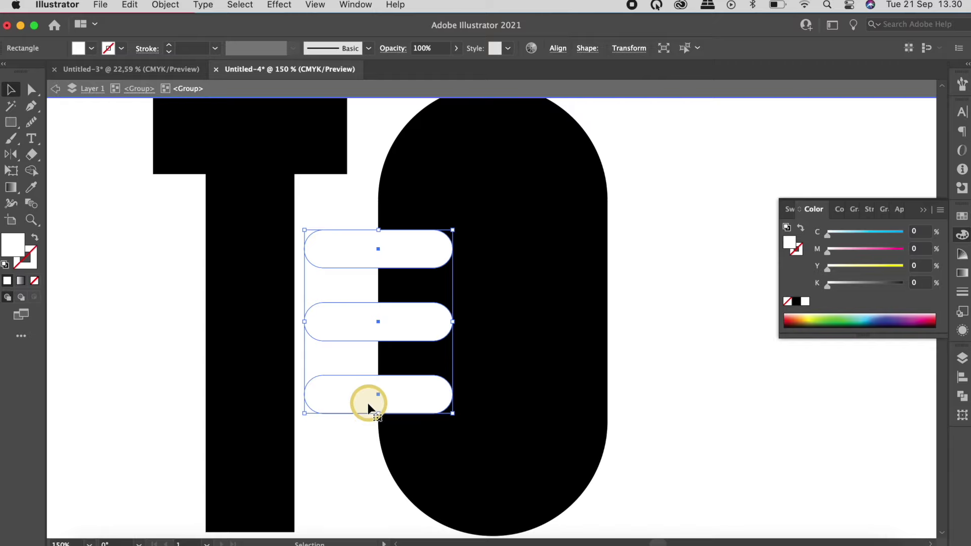
drag(375, 404, 590, 387)
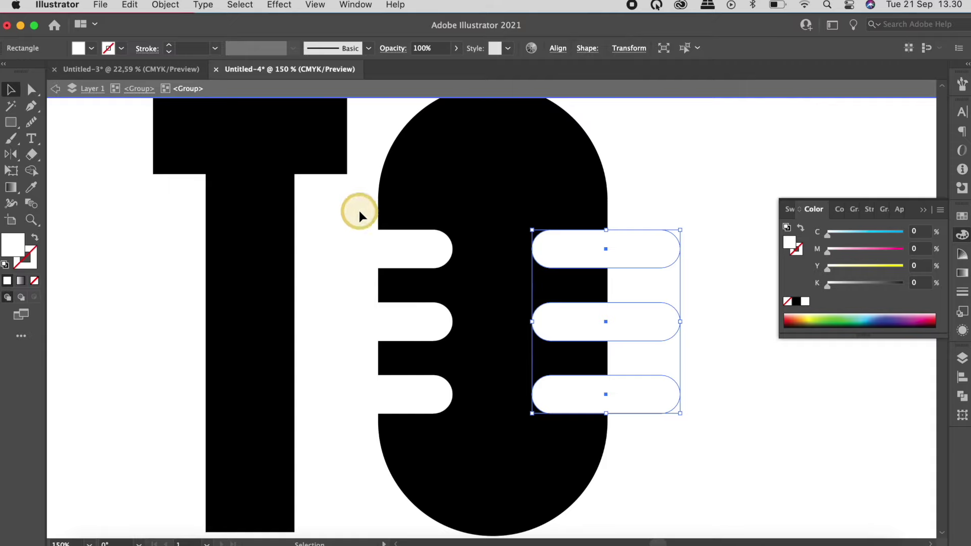
shift+click(346, 408)
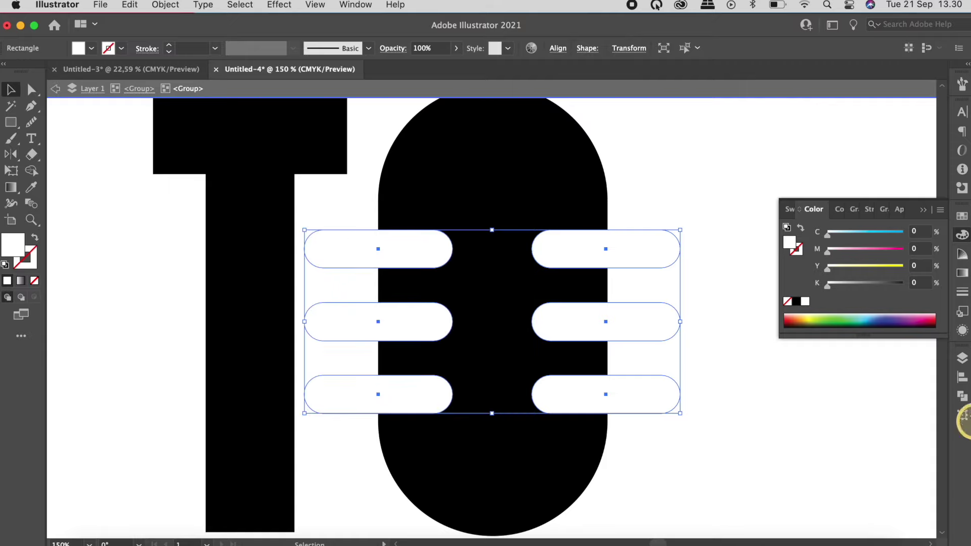
- Group the six white pills and centre them horizontally on the black O
right_click(589, 244)
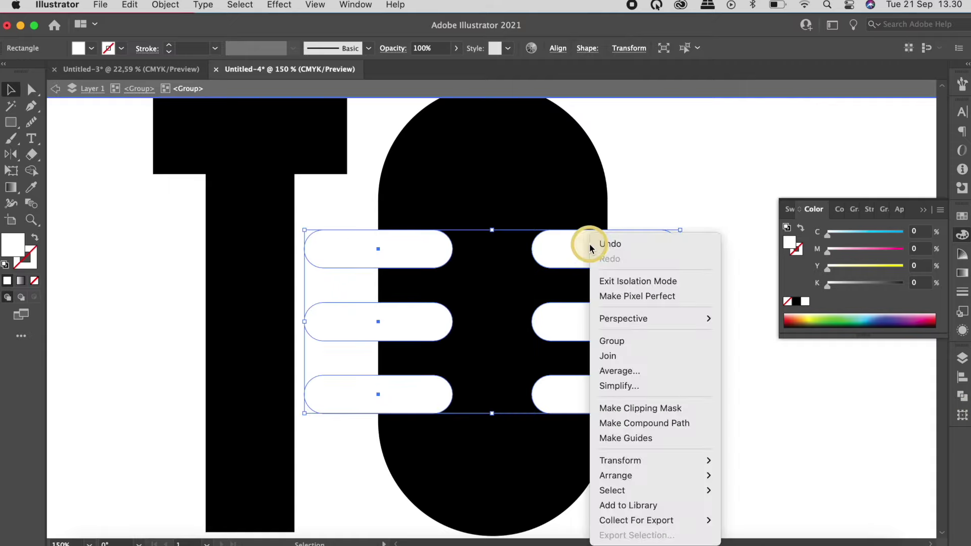
click(609, 338)
click(692, 172)
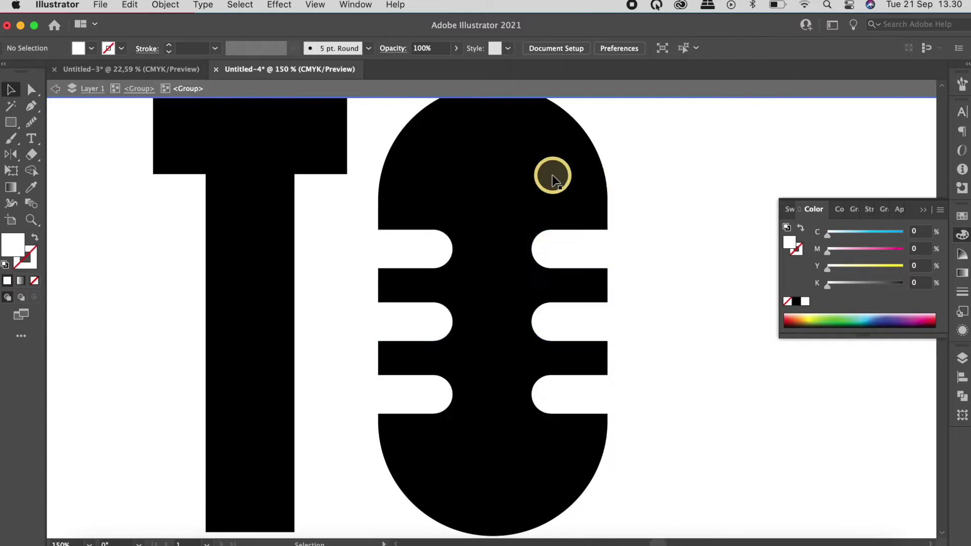
click(554, 192)
shift+click(561, 235)
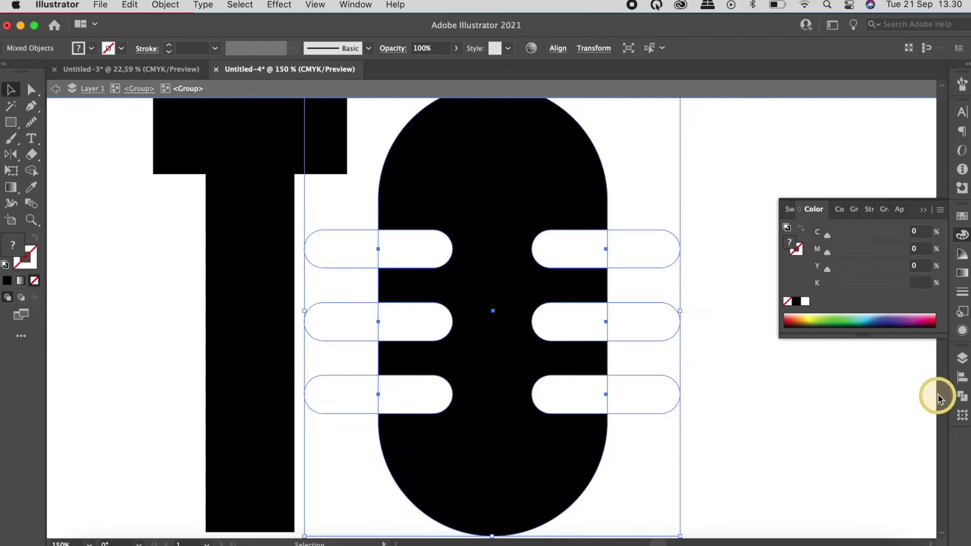
click(961, 376)
click(824, 387)
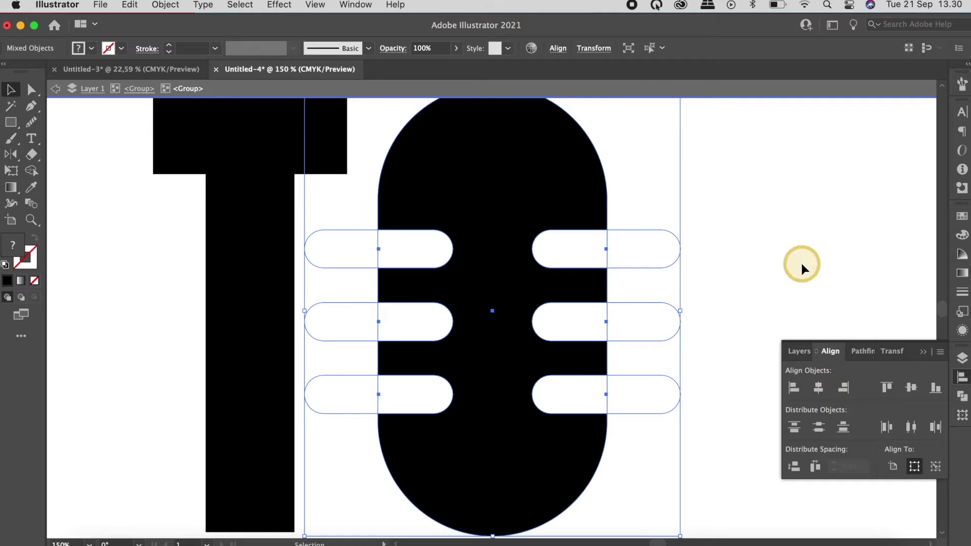
- Subtract the pills from the O with Pathfinder Minus Front, then zoom to check it
click(961, 398)
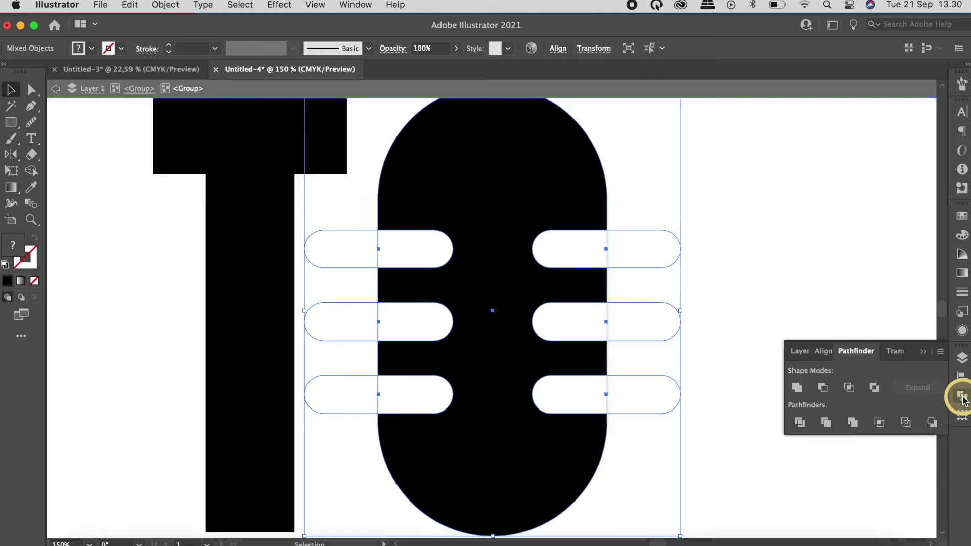
click(822, 387)
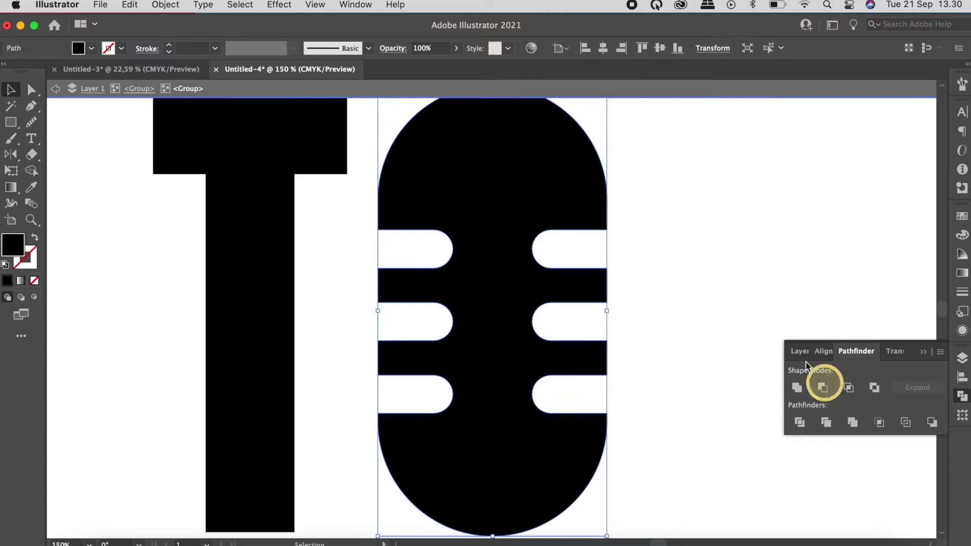
click(670, 246)
key(a)
key(super+minus)
key(super+minus)
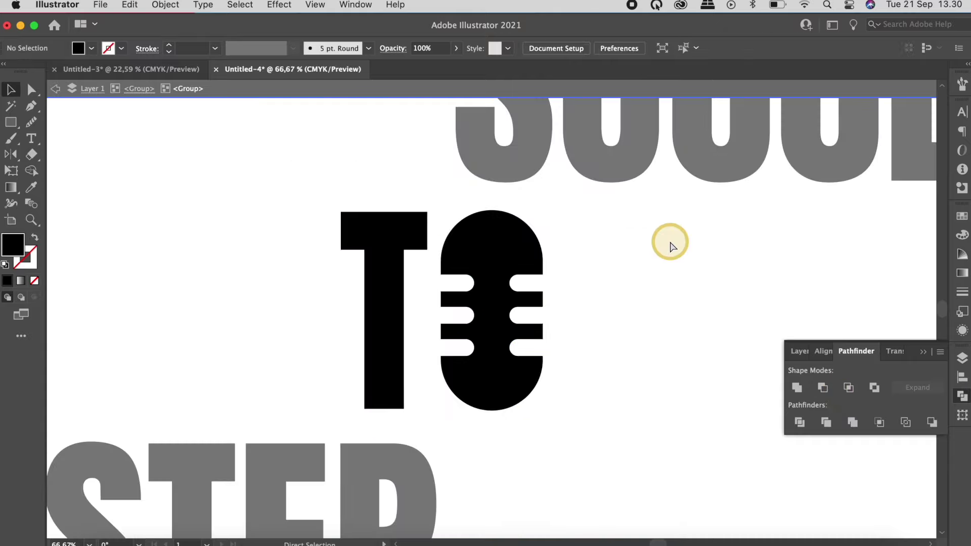
key(super+plus)
key(super+plus)
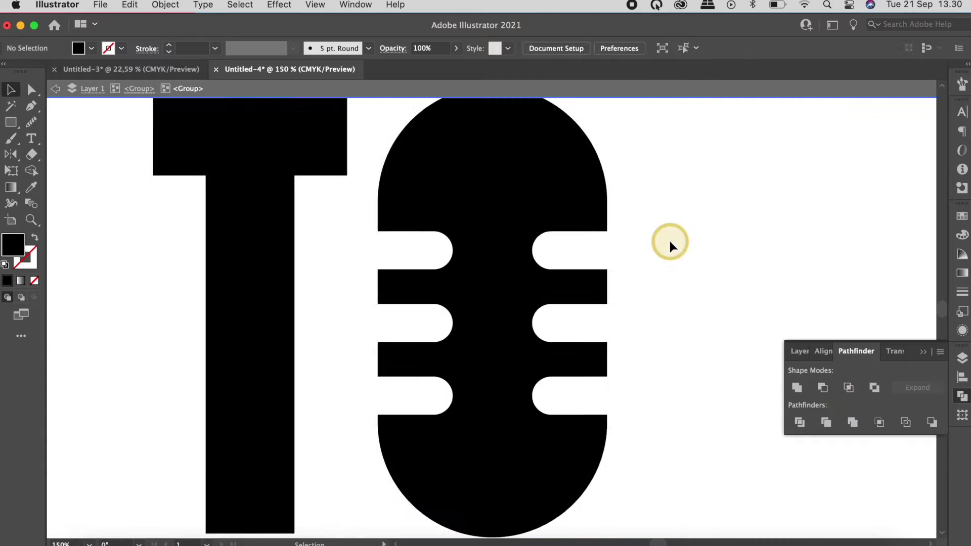
- Draw a black lightning bolt and place it at the microphone's upper right
scroll(613, 306, right, 3)
scroll(613, 306, up, 2)
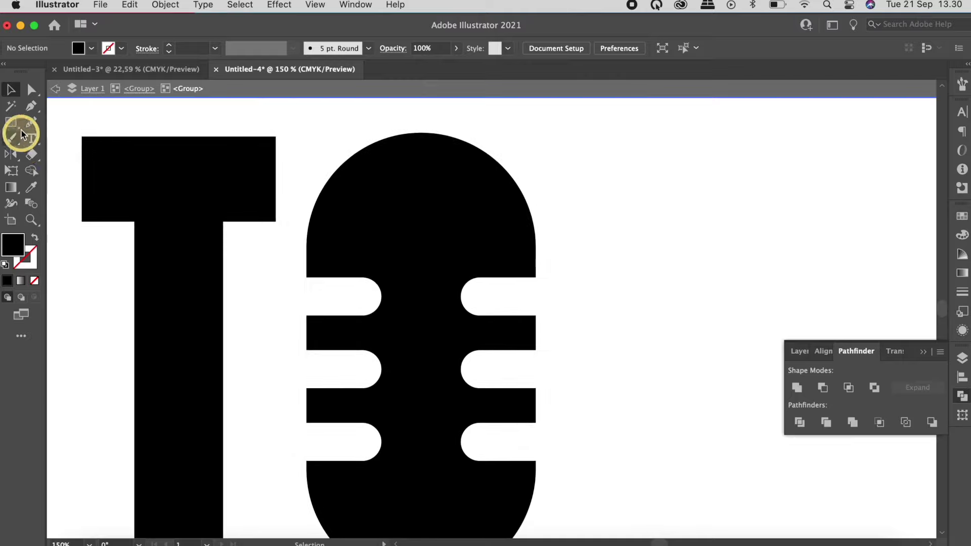
click(29, 106)
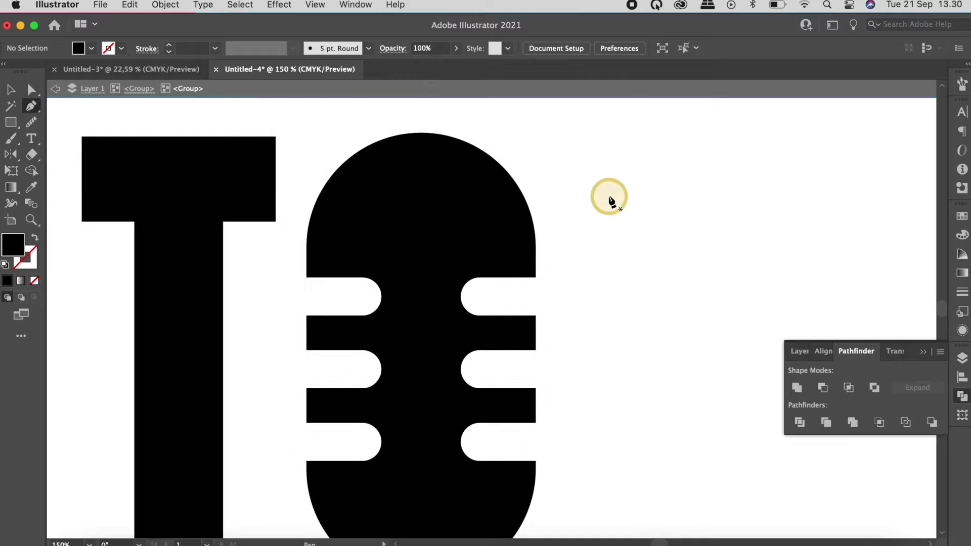
drag(600, 198, 564, 231)
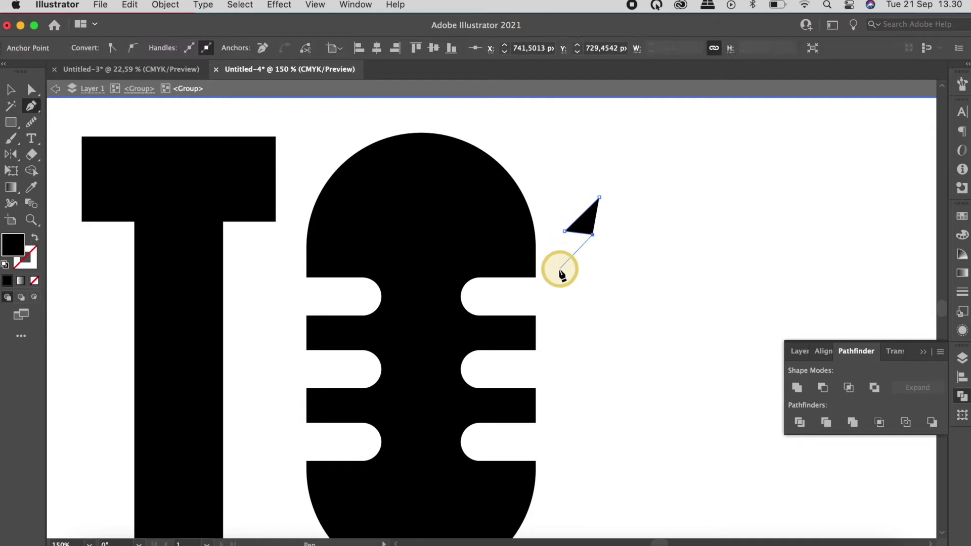
click(559, 270)
click(15, 91)
click(678, 193)
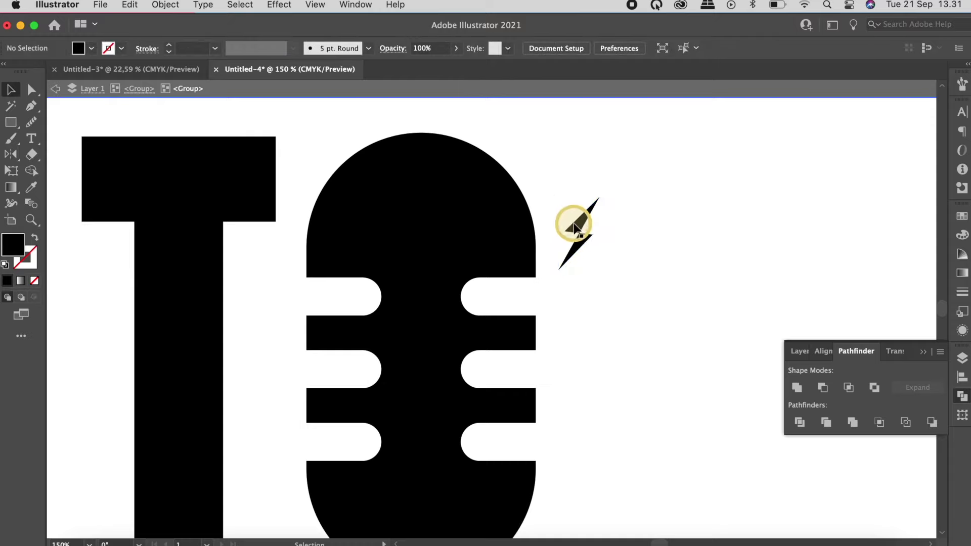
drag(574, 228, 575, 207)
drag(602, 178, 609, 184)
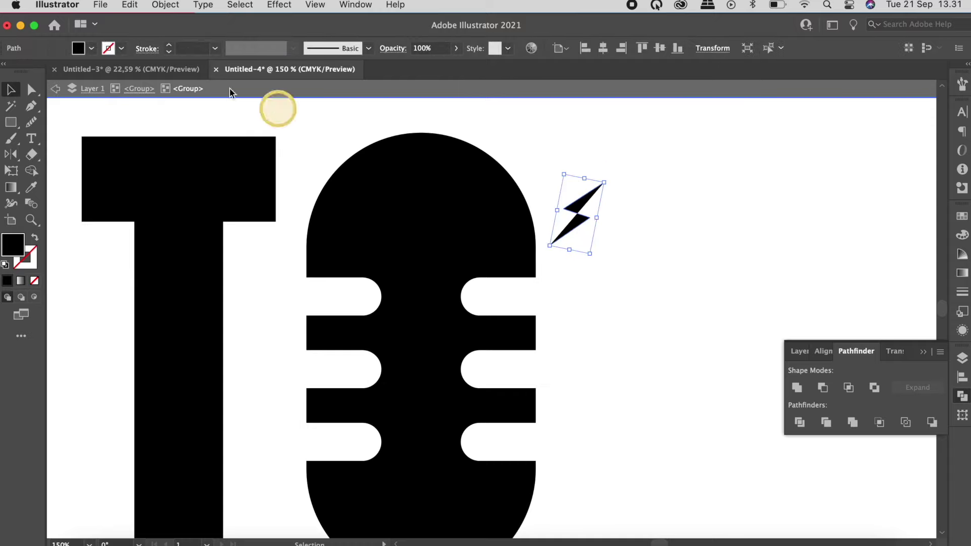
- Expand the bolt into paths and duplicate it just below, flattening the copy
click(165, 5)
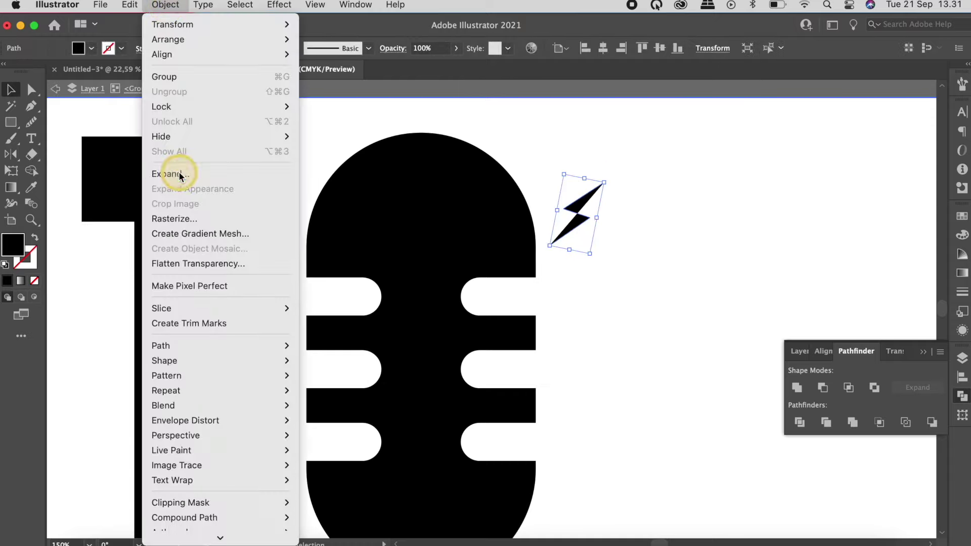
click(180, 174)
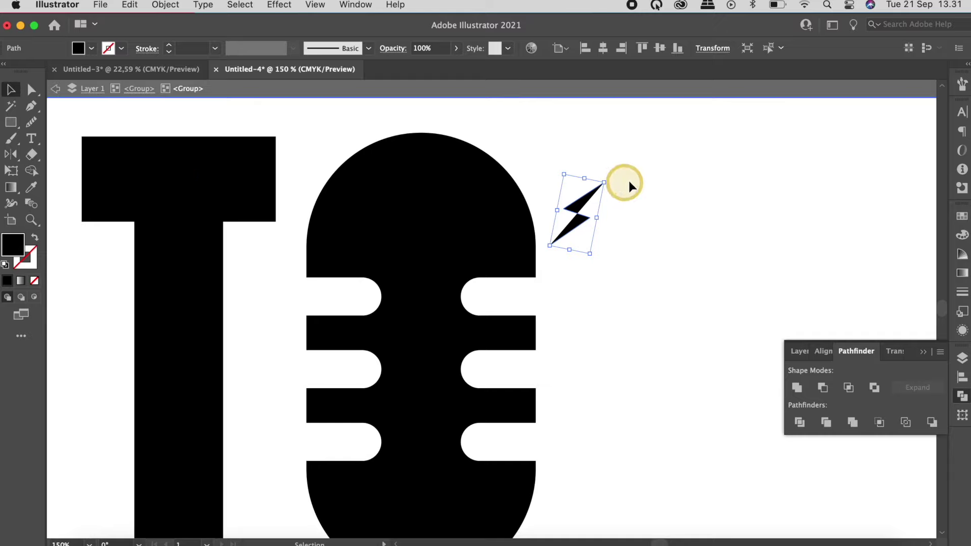
click(665, 175)
click(585, 203)
mouse_move(583, 208)
mouse_down()
mouse_move(578, 180)
mouse_move(588, 225)
mouse_move(613, 219)
mouse_move(591, 247)
mouse_move(625, 236)
mouse_up()
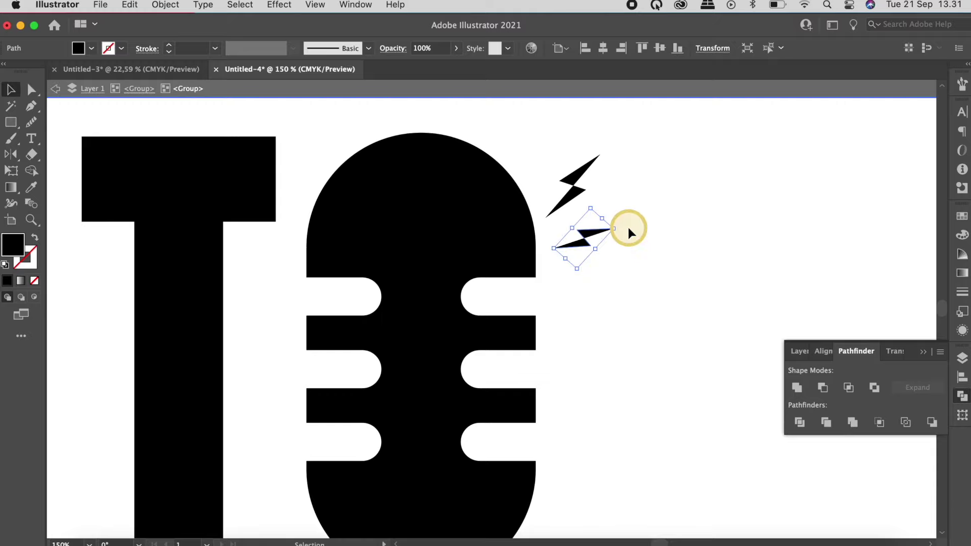
drag(624, 230, 623, 230)
- Tilt the top bolt slightly clockwise, then exit Isolation Mode
drag(655, 147, 596, 232)
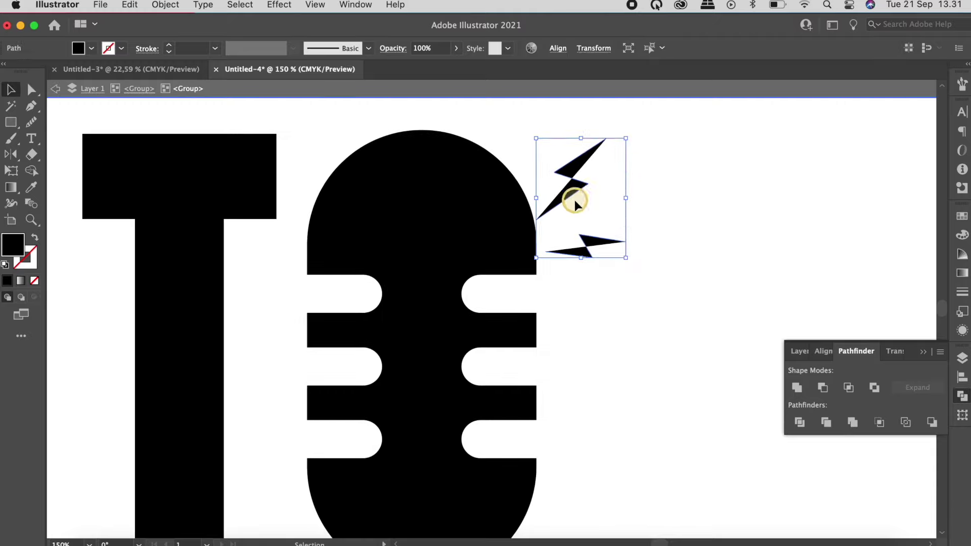
click(589, 191)
mouse_move(606, 148)
mouse_down()
mouse_move(683, 152)
mouse_move(574, 306)
mouse_up()
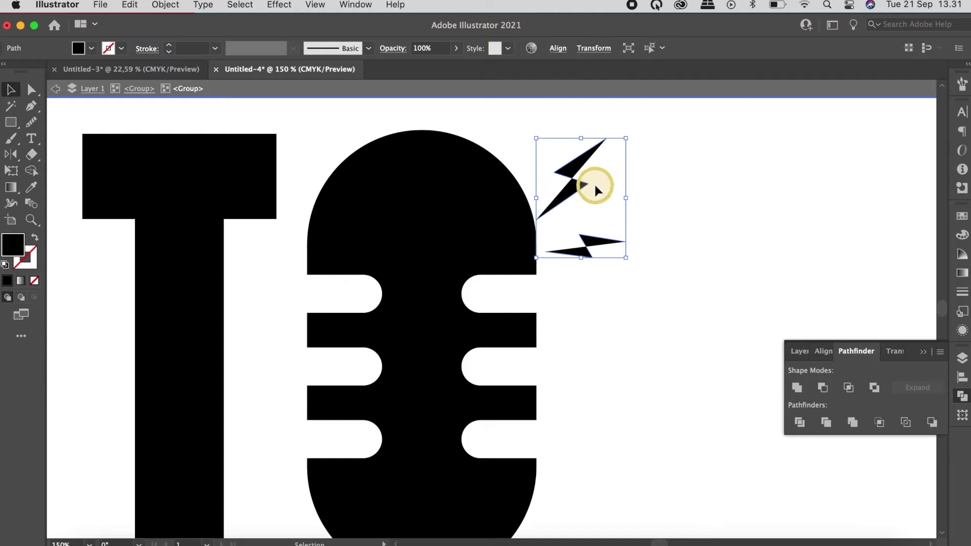
click(754, 200)
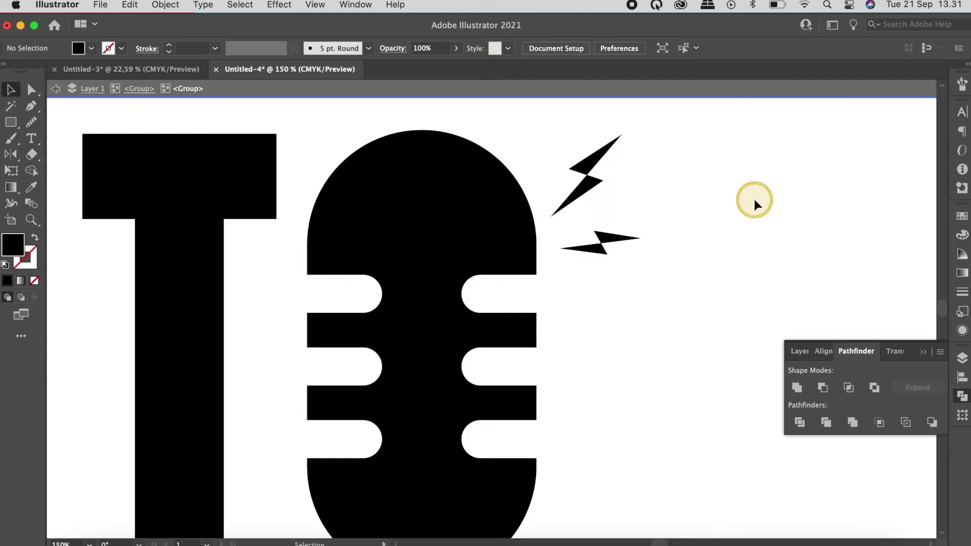
key(super+minus)
key(super+minus)
key(super+minus)
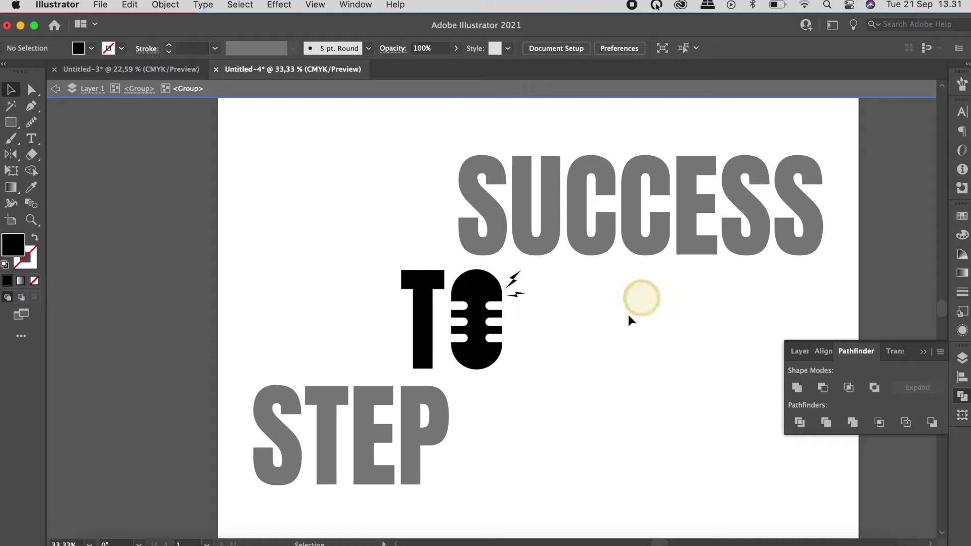
mouse_move(588, 357)
mouse_down()
mouse_move(652, 342)
mouse_move(624, 241)
mouse_move(614, 311)
mouse_up()
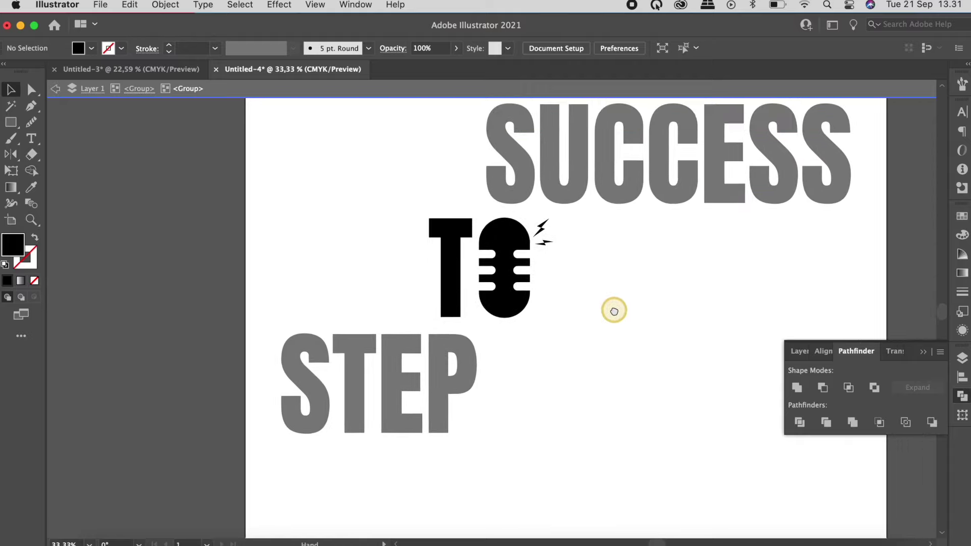
click(57, 91)
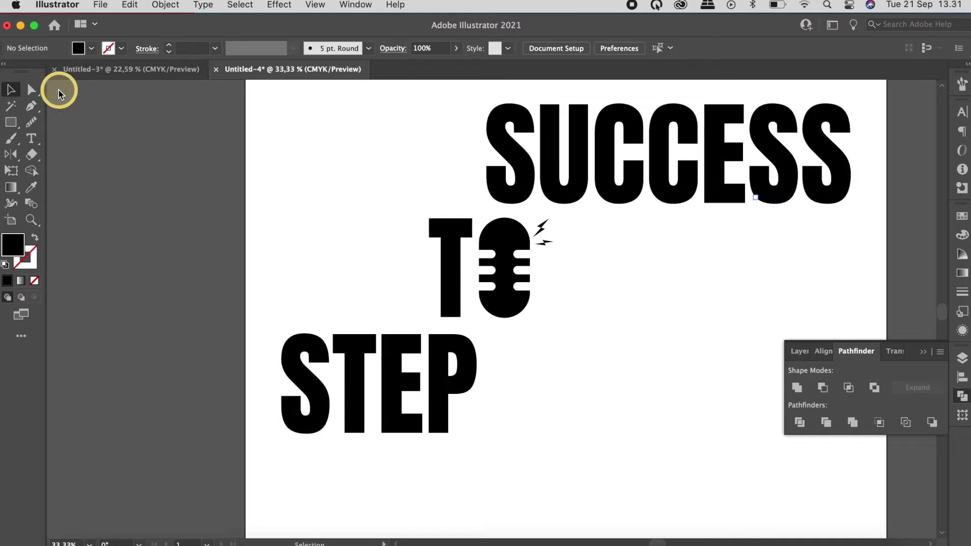
- Draw a tall black ladder rail and Alt-drag a copy to the right
mouse_move(286, 206)
mouse_down()
mouse_move(291, 317)
mouse_move(300, 302)
mouse_up()
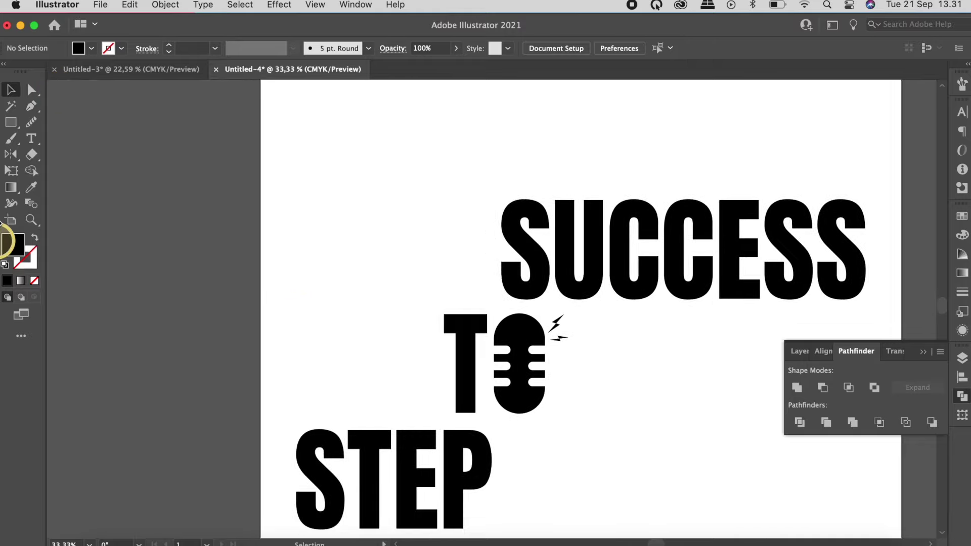
drag(282, 121, 286, 330)
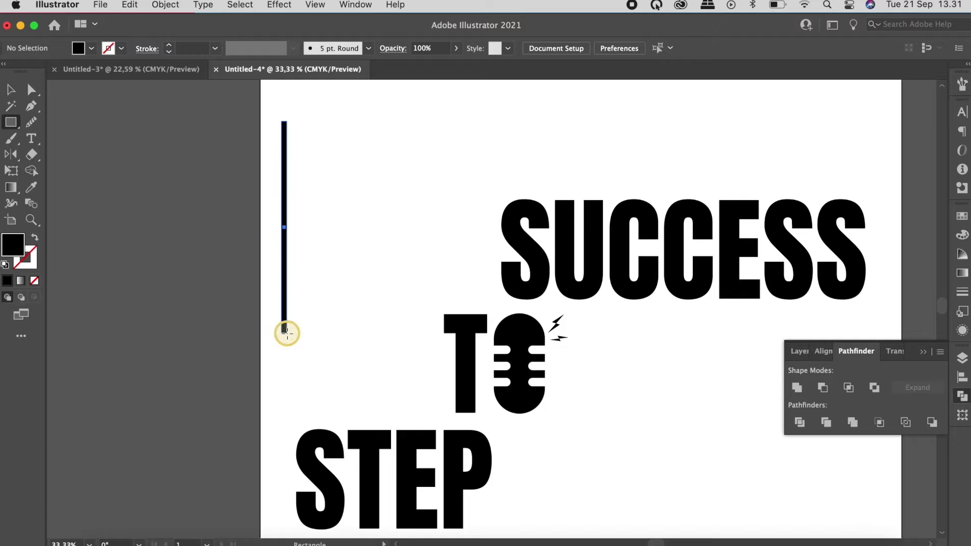
click(10, 90)
click(318, 227)
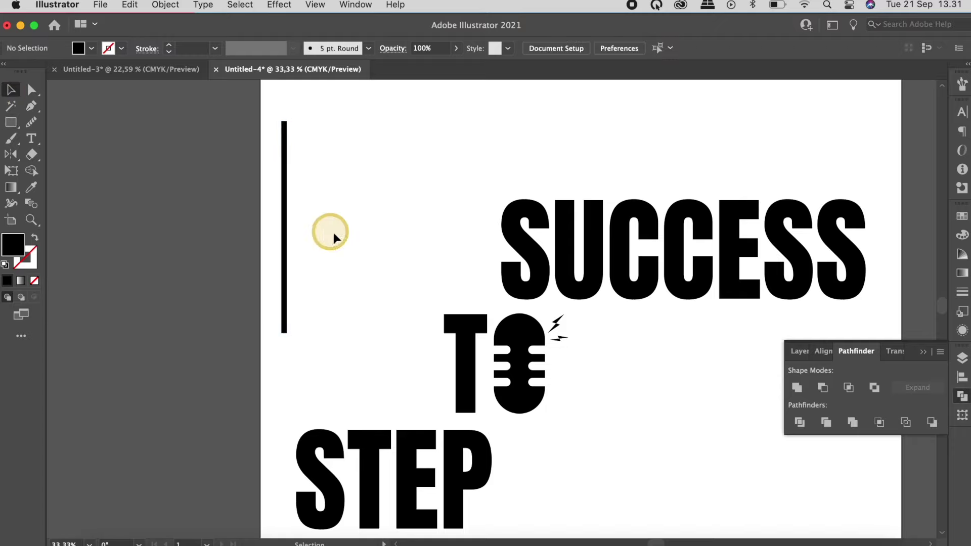
drag(287, 226, 353, 231)
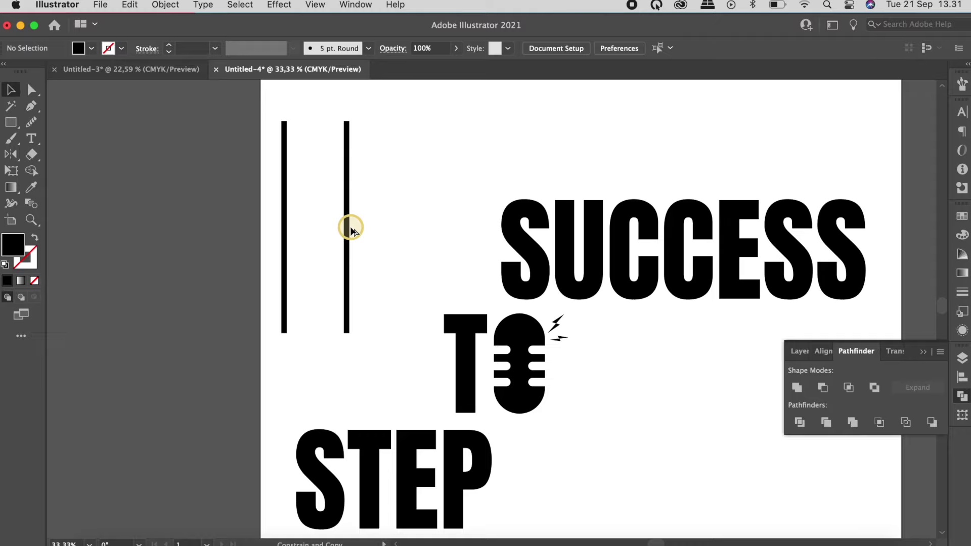
key(super+equal)
- Draw a rung spanning the two rails and copy it straight down
click(11, 122)
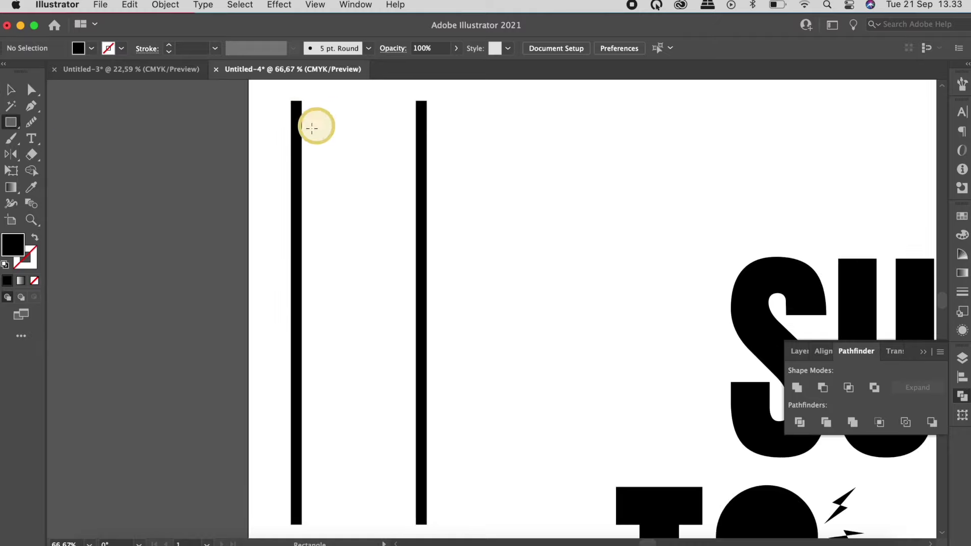
drag(324, 153, 429, 159)
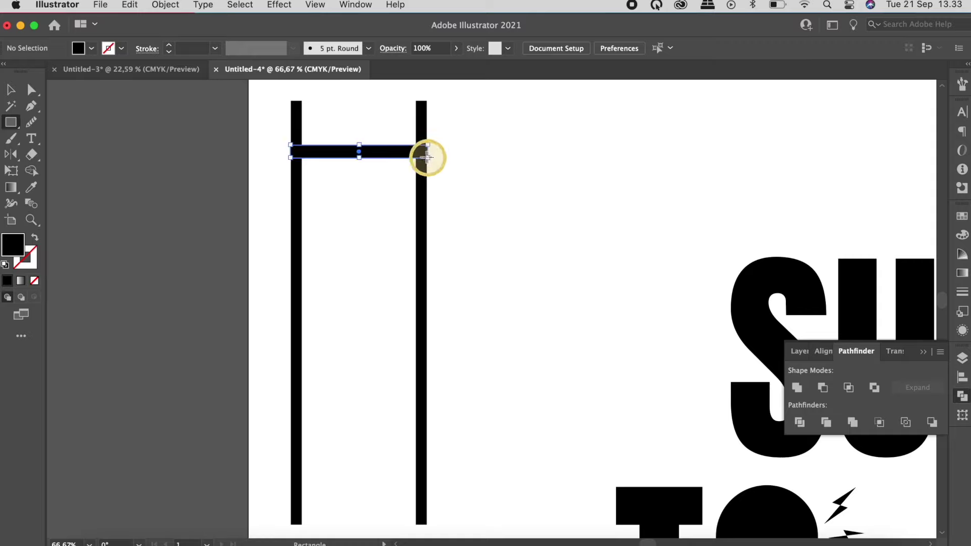
click(10, 89)
click(170, 136)
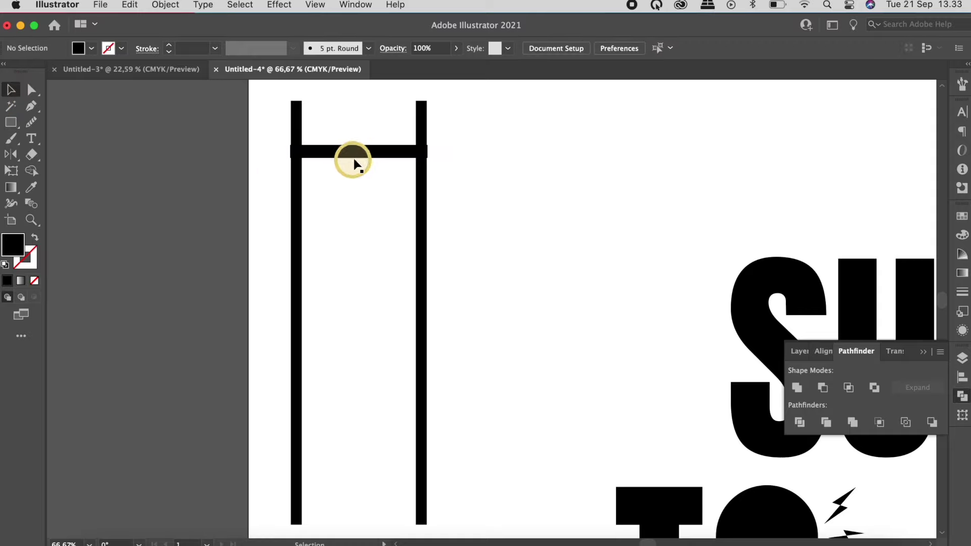
click(298, 136)
click(417, 131)
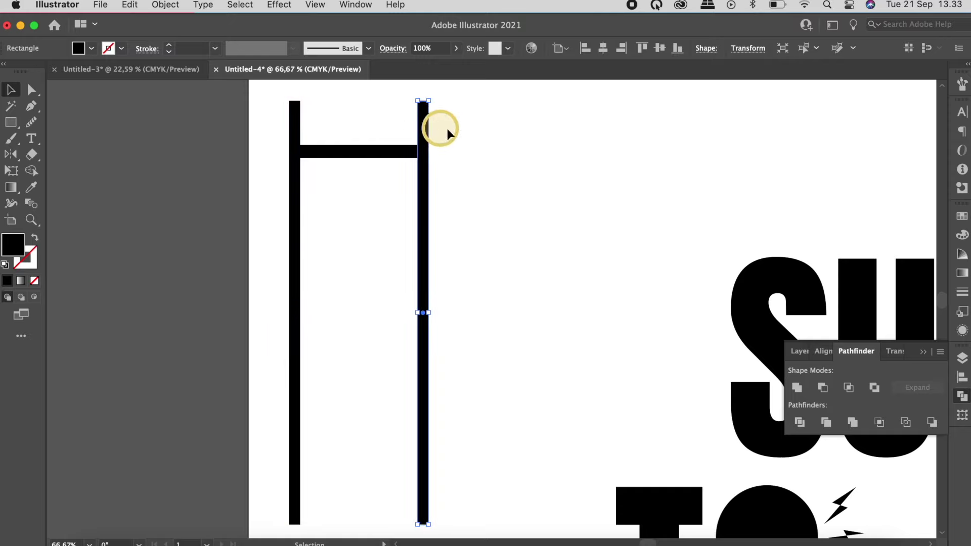
click(439, 130)
drag(390, 152, 392, 217)
- Repeat the rung copy with Ctrl+D to complete the seven-rung ladder
key(ctrl+d)
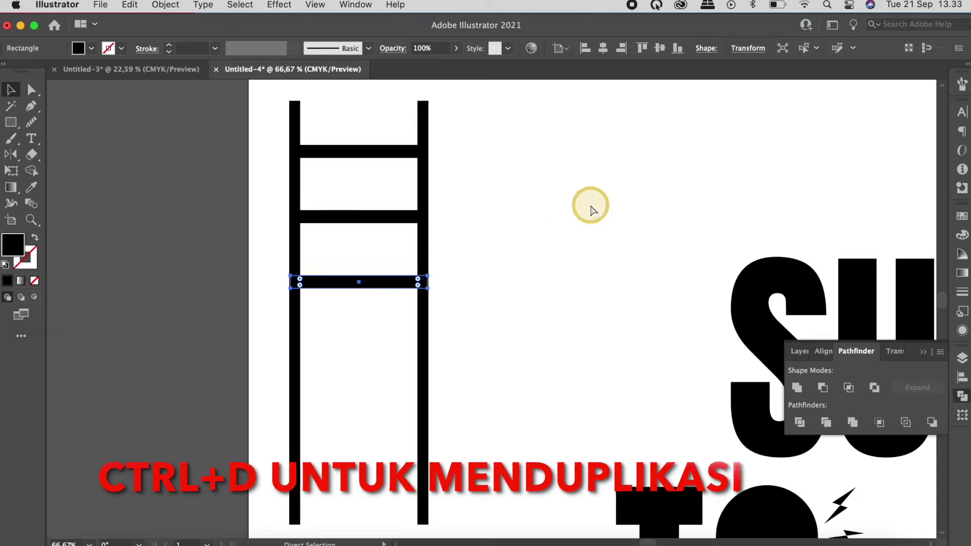
key(ctrl+d)
key(ctrl+d)
key(ctrl+d)
click(539, 240)
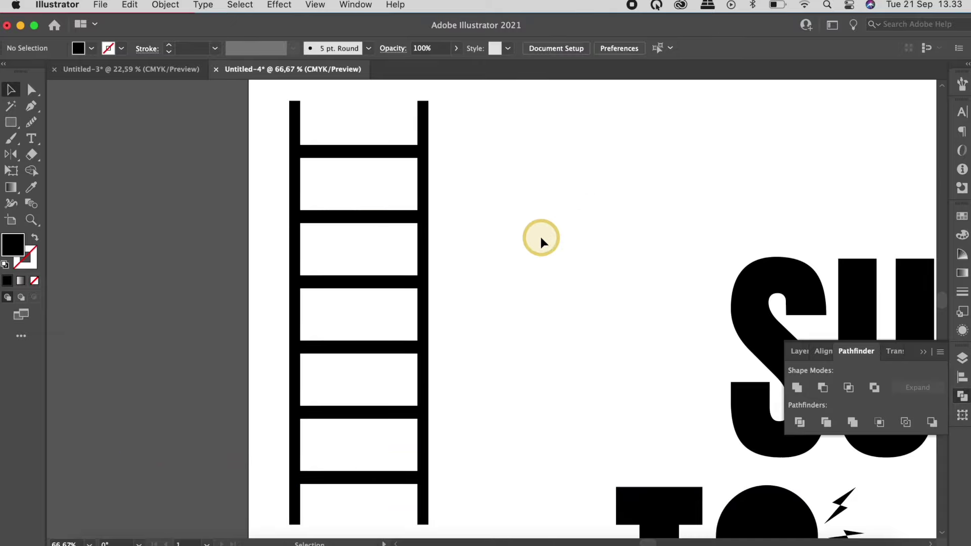
key(ctrl+minus)
key(ctrl+minus)
drag(539, 234, 447, 144)
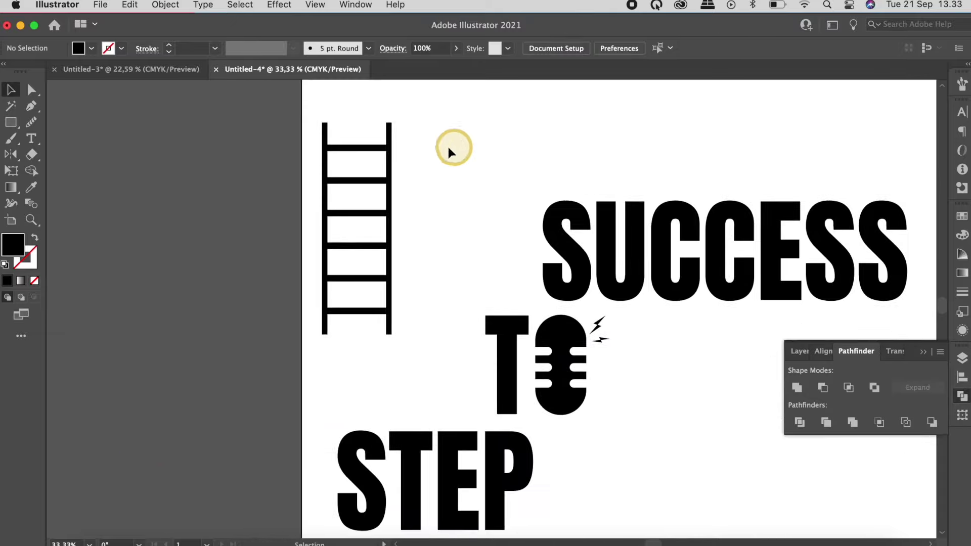
- Group the ladder pieces, shrink the ladder and move it beside the T
drag(353, 293, 299, 336)
right_click(359, 218)
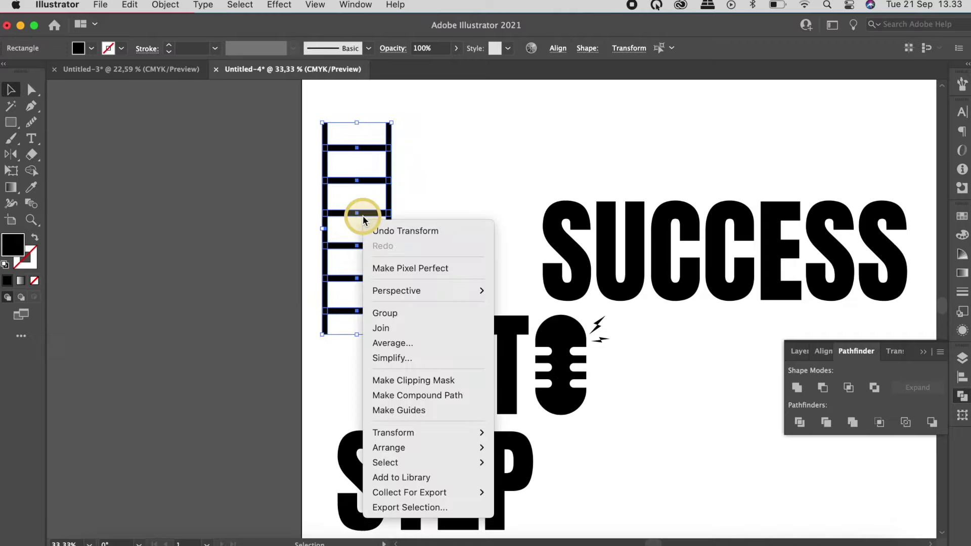
click(386, 312)
mouse_move(391, 123)
mouse_down()
mouse_move(369, 186)
mouse_move(457, 386)
mouse_move(449, 362)
mouse_up()
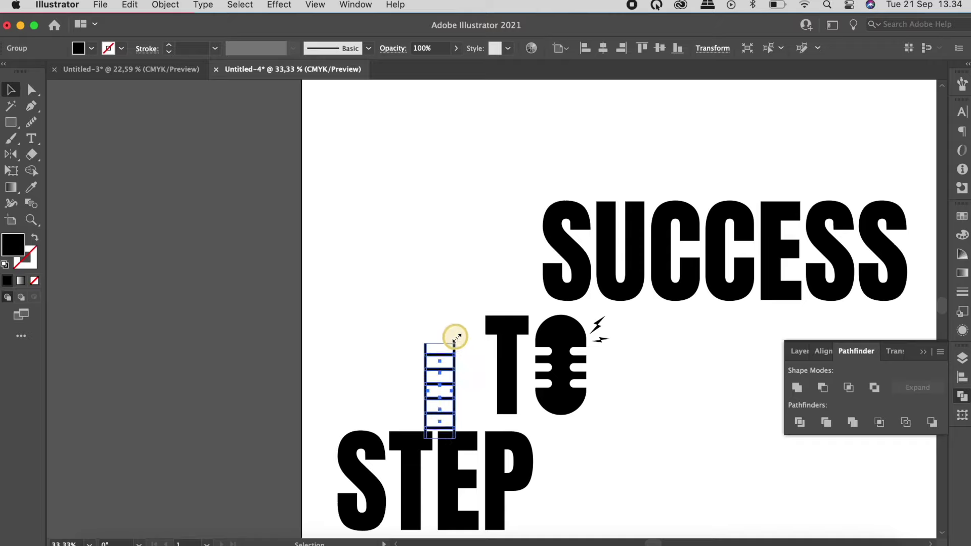
mouse_move(456, 349)
mouse_down()
mouse_move(447, 343)
mouse_move(468, 339)
mouse_move(444, 338)
mouse_up()
- Shear the ladder so it leans right from STEP toward TO
click(12, 155)
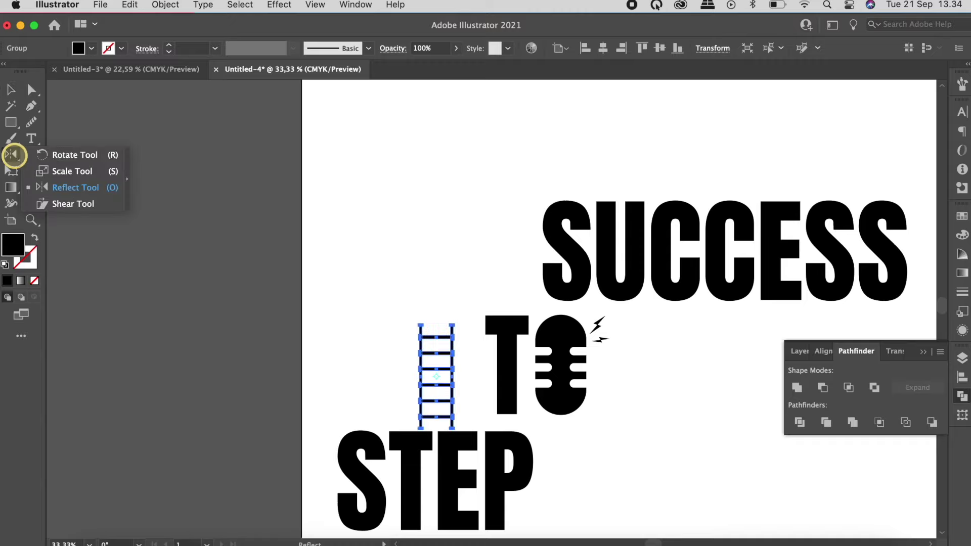
click(44, 202)
drag(451, 328, 477, 331)
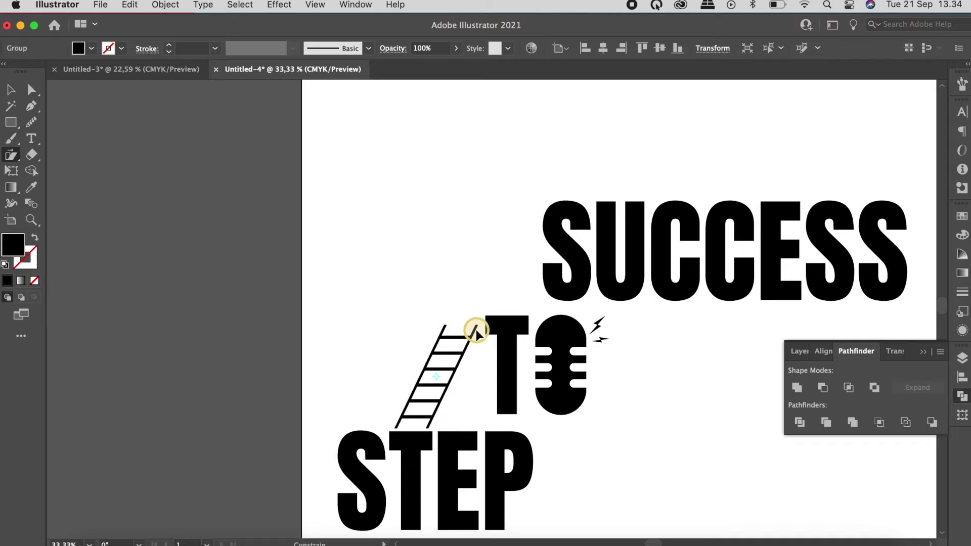
click(10, 90)
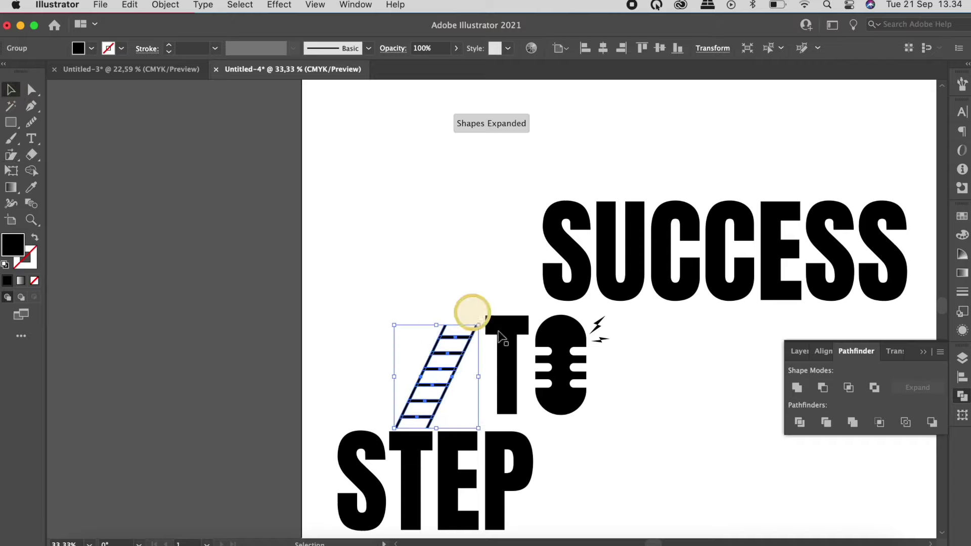
- Nudge the ladder toward the T and Alt-drag a copy up against SUCCESS
click(479, 358)
mouse_move(459, 359)
mouse_down()
mouse_move(486, 365)
mouse_move(463, 362)
mouse_up()
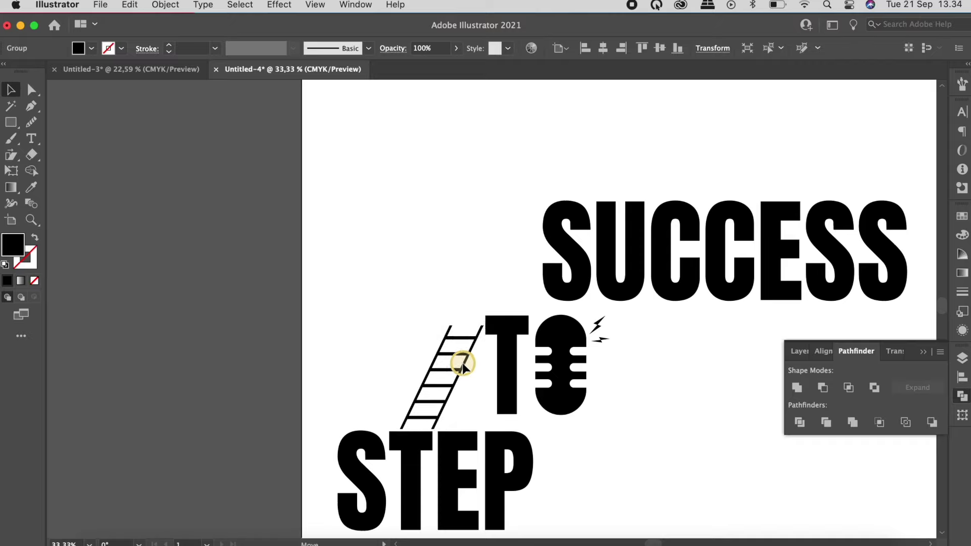
mouse_move(463, 362)
mouse_down()
mouse_move(541, 244)
mouse_move(556, 251)
mouse_up()
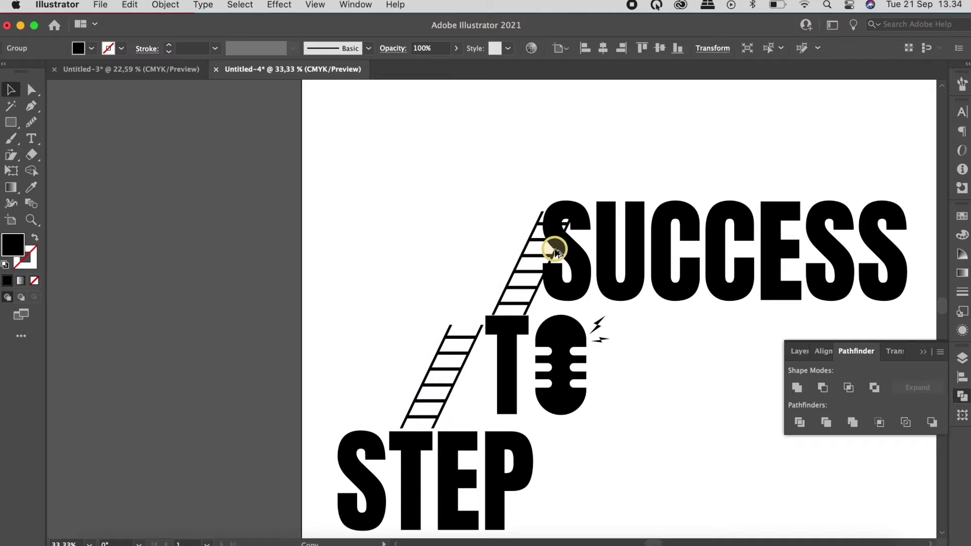
drag(556, 251, 599, 270)
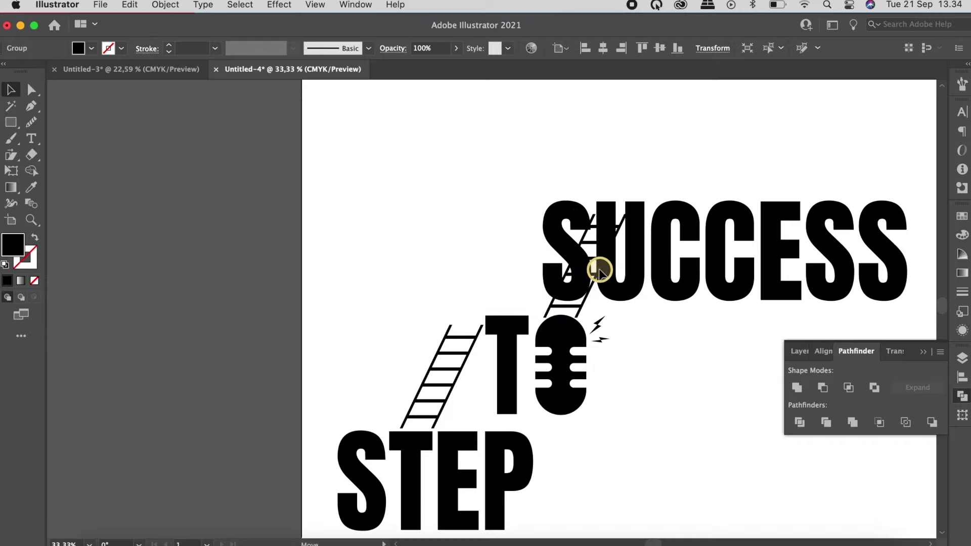
- Ungroup the artwork, slide SUCCESS right, and move the lower ladder against the T
scroll(600, 270, right, 5)
right_click(536, 182)
click(556, 297)
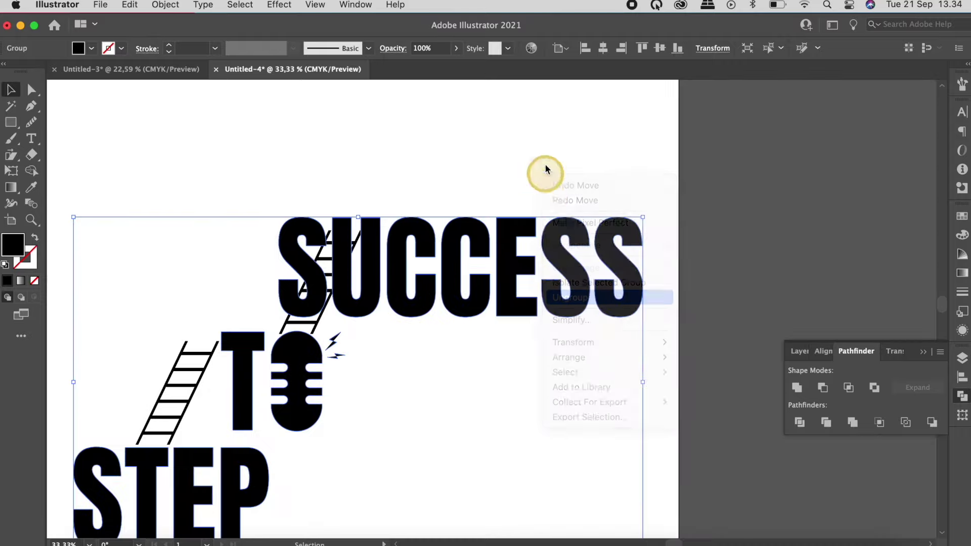
click(526, 206)
drag(523, 226, 588, 246)
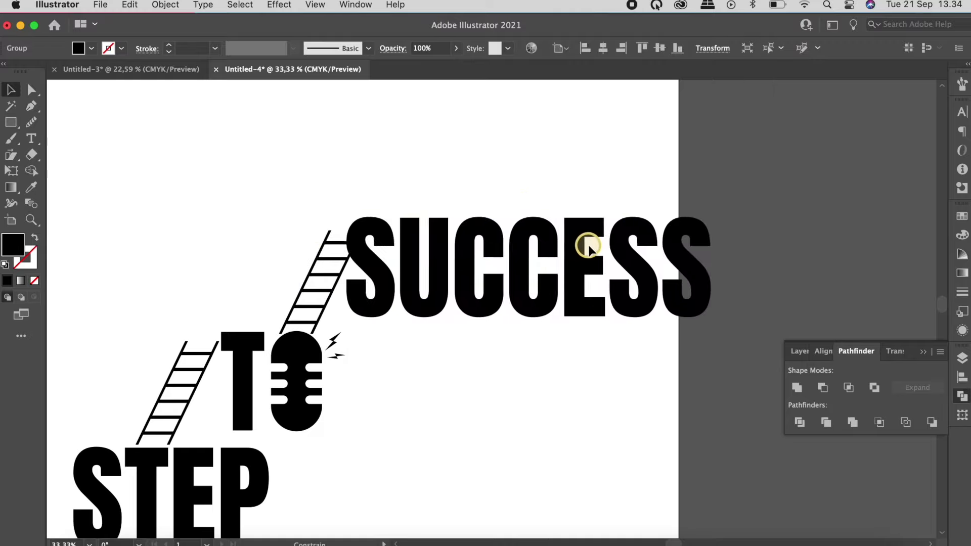
mouse_move(588, 243)
mouse_down()
mouse_move(598, 247)
mouse_move(588, 241)
mouse_up()
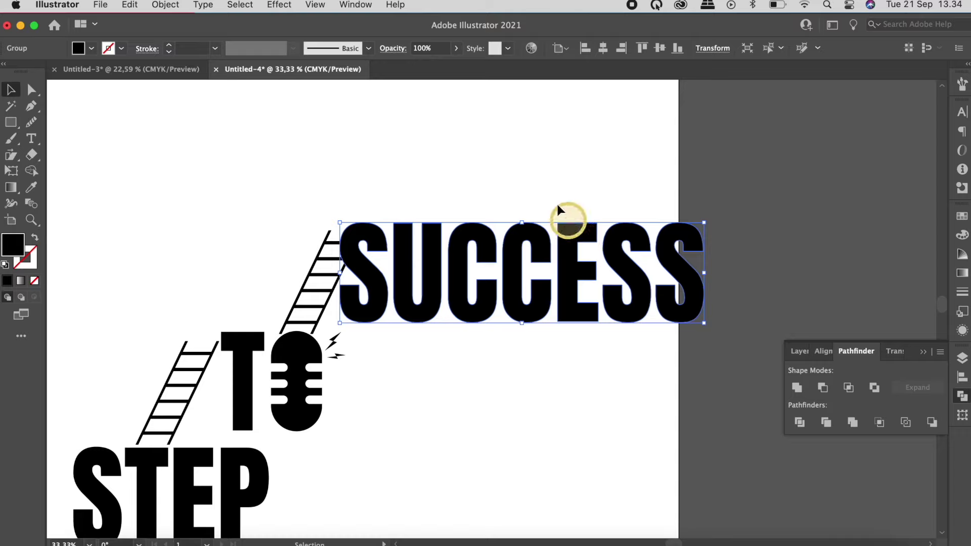
click(546, 169)
drag(186, 411, 205, 403)
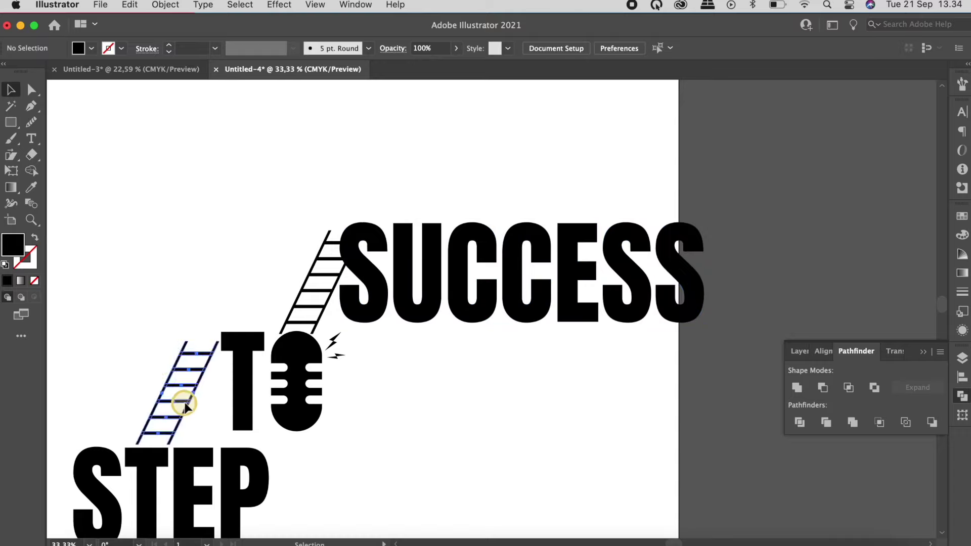
click(227, 247)
- Shift the whole artwork slightly down-left, scale it down, then switch to Safari
key(super+minus)
key(super+minus)
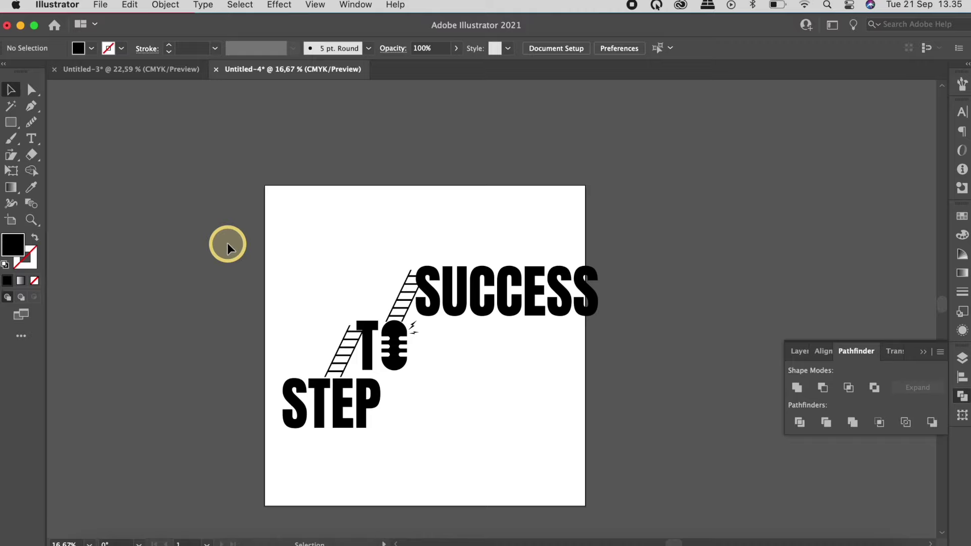
key(super+plus)
mouse_move(226, 243)
mouse_down()
mouse_move(304, 201)
mouse_move(312, 164)
mouse_move(312, 174)
mouse_up()
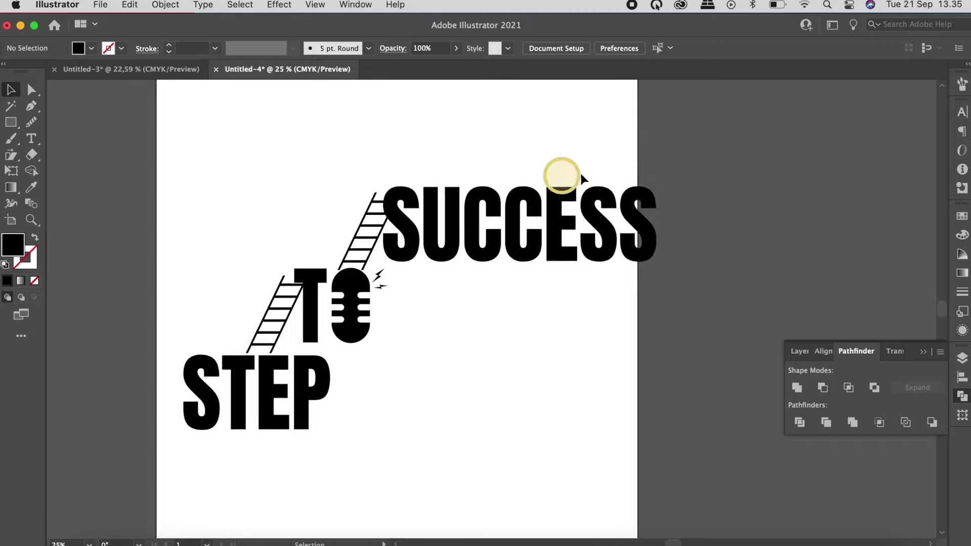
click(249, 404)
drag(365, 311, 355, 320)
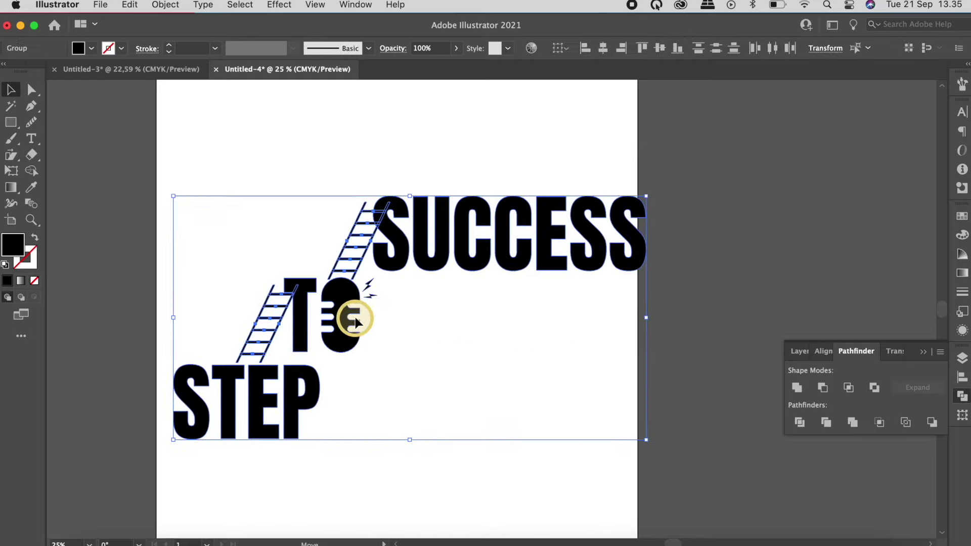
drag(647, 193, 639, 197)
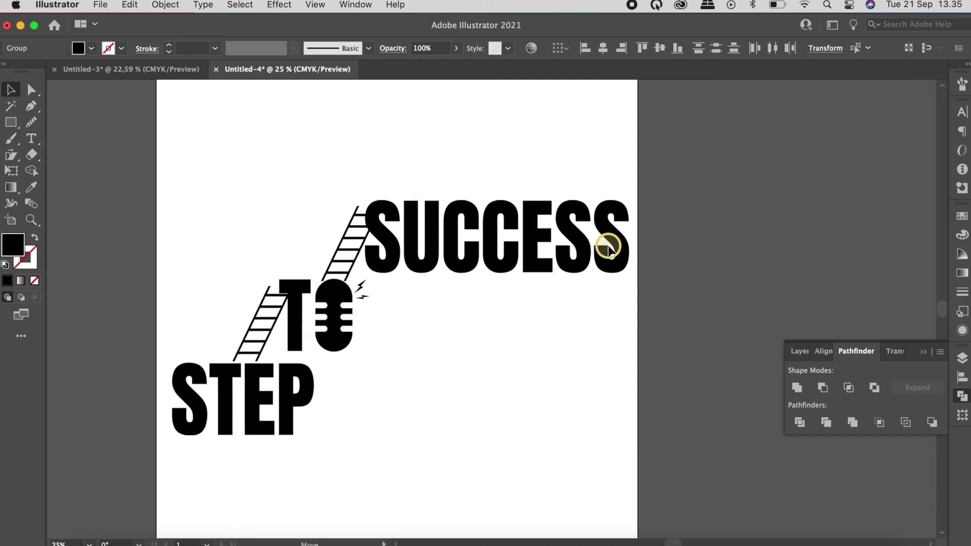
key(super+Tab)
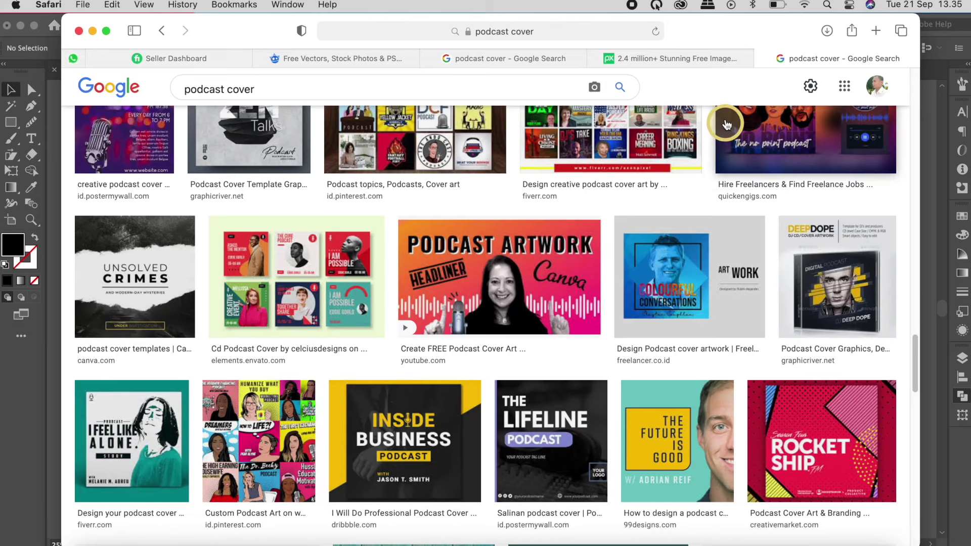
- Search Pixabay for 'desk office' photos
click(710, 58)
click(577, 31)
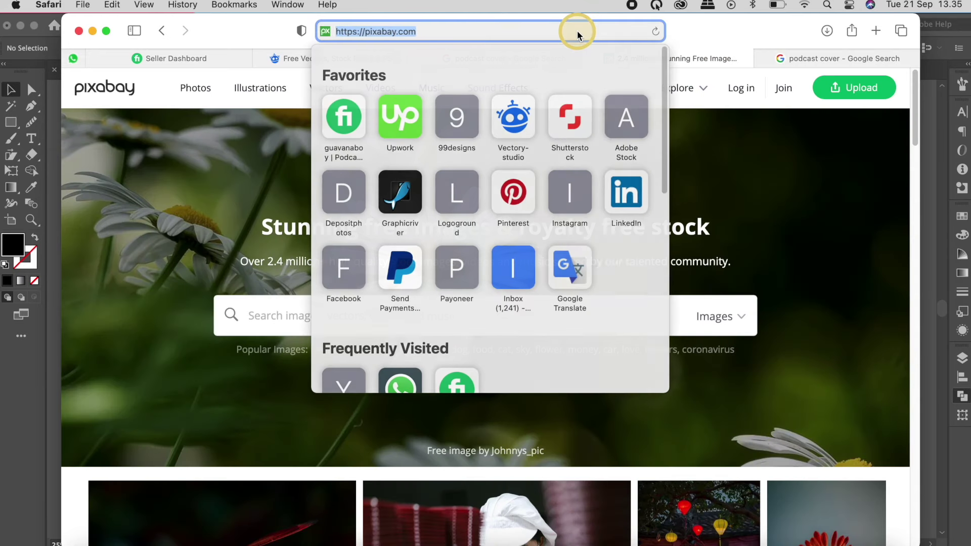
click(703, 207)
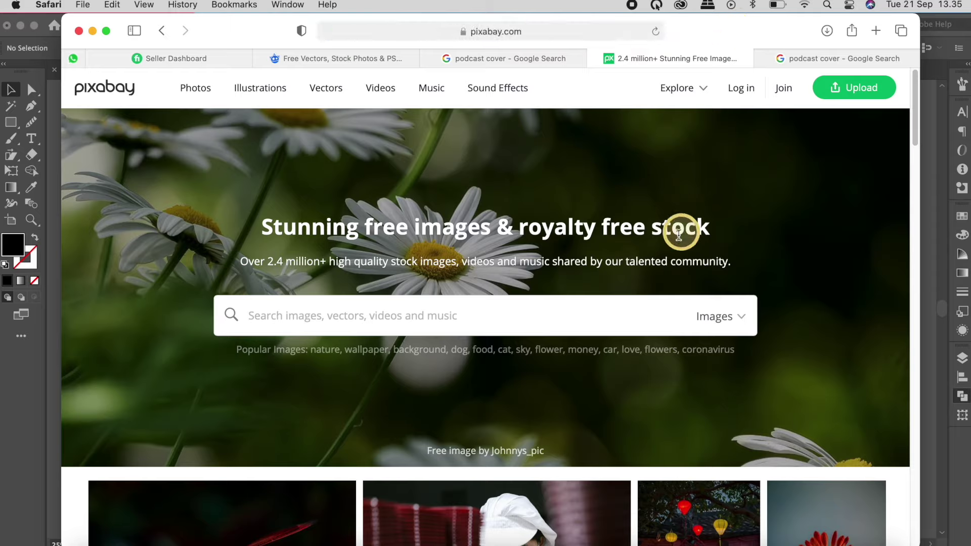
click(594, 321)
text(desk office)
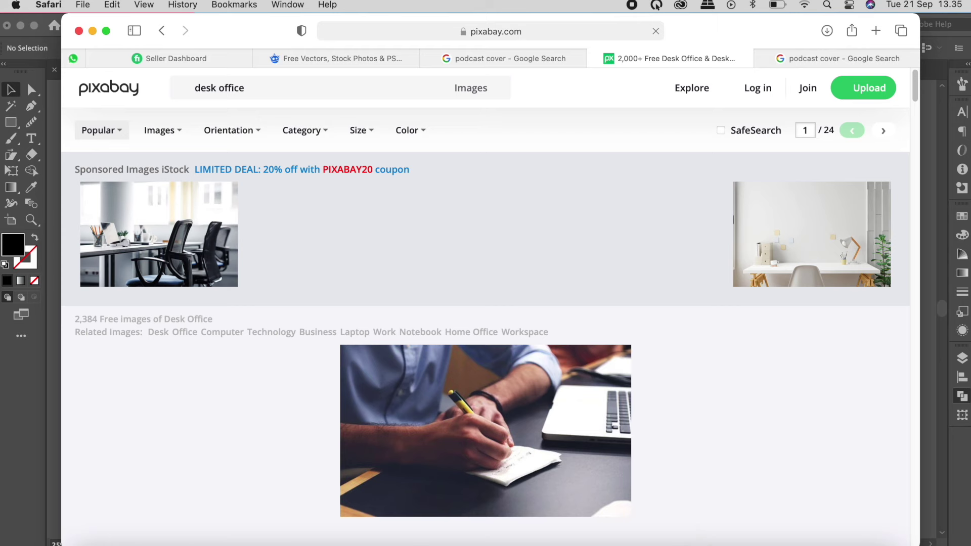
- Scroll through the desk office results, then select the search words to replace them
scroll(604, 399, down, 5)
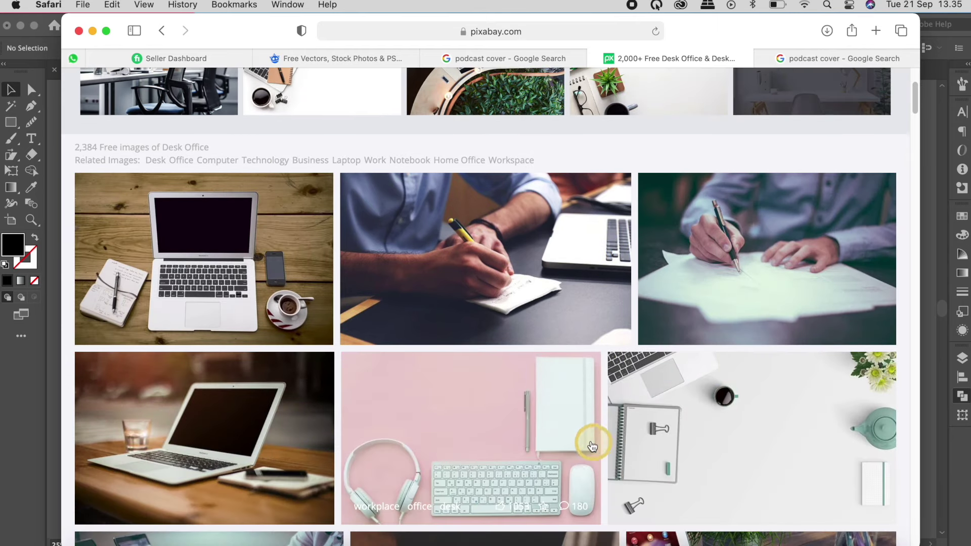
scroll(604, 375, down, 5)
scroll(531, 357, down, 3)
scroll(326, 344, down, 3)
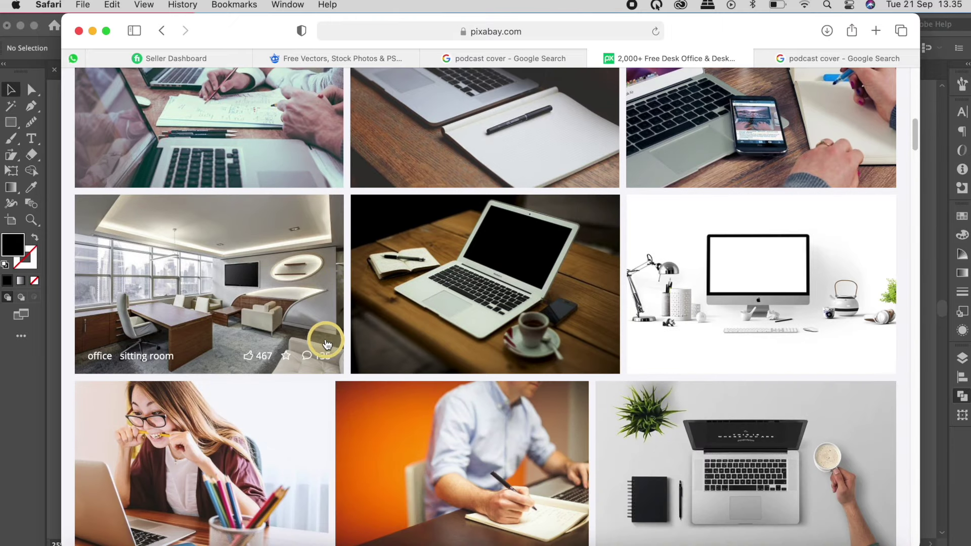
scroll(329, 339, down, 3)
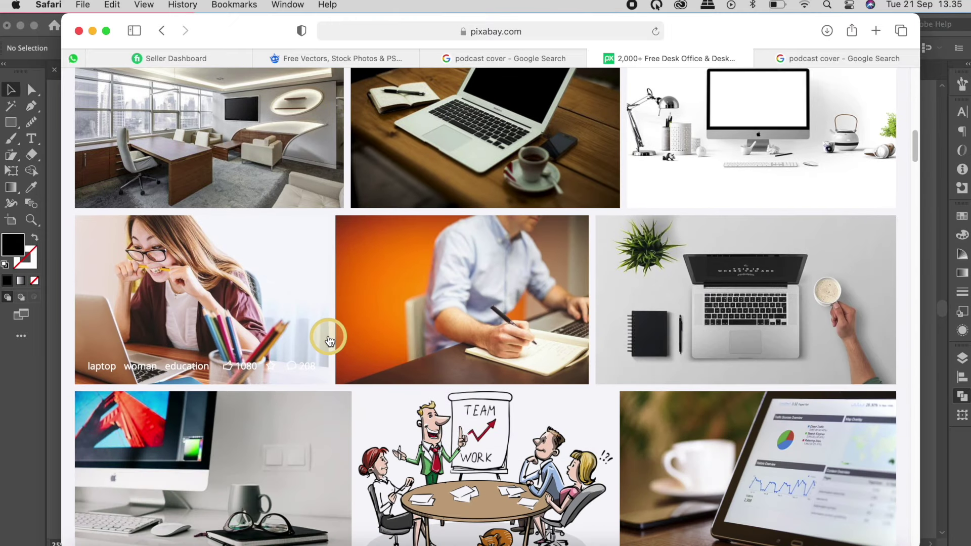
scroll(329, 340, down, 3)
scroll(330, 341, down, 2)
scroll(330, 342, down, 3)
click(330, 341)
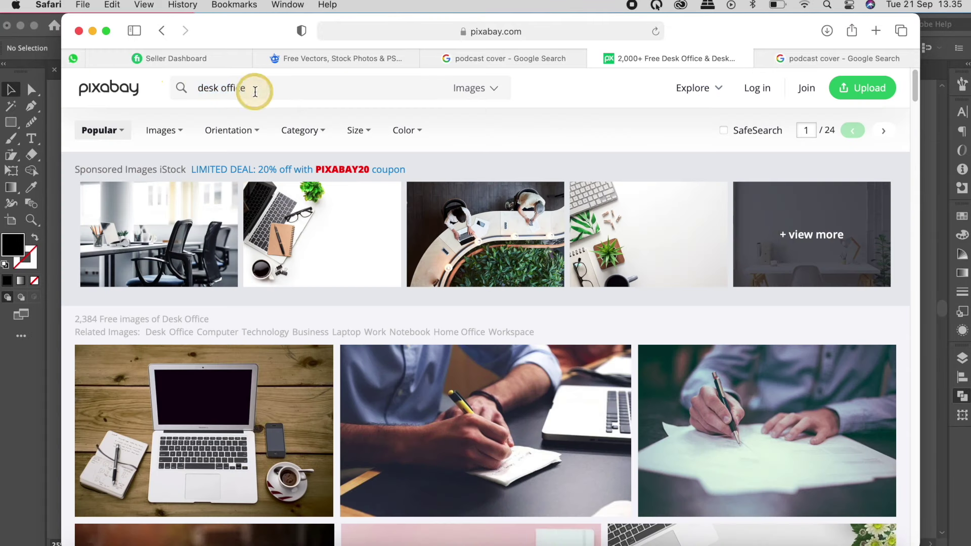
drag(249, 90, 140, 74)
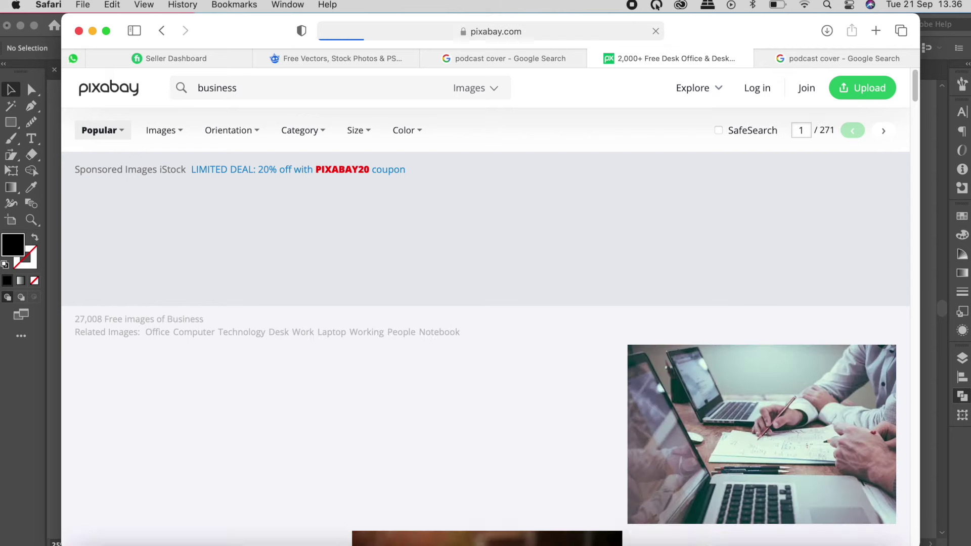
- Browse the 'business' results and open the laptop sales chart photo
scroll(499, 372, down, 3)
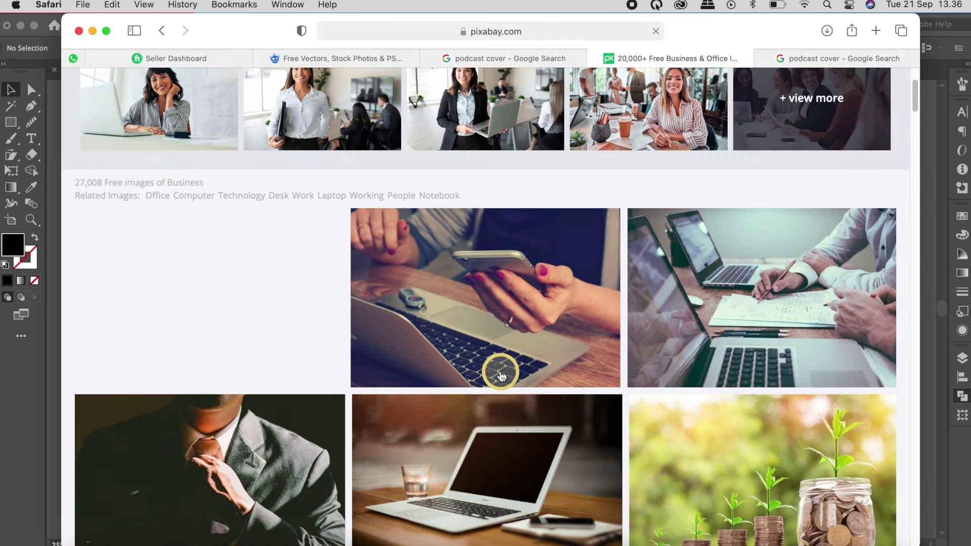
scroll(524, 354, down, 4)
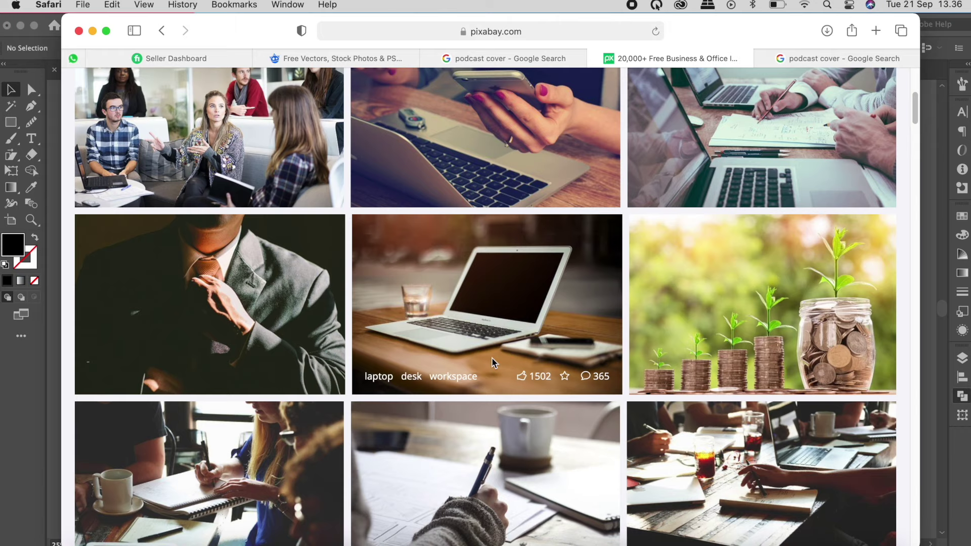
scroll(491, 357, down, 2)
scroll(491, 357, down, 2)
scroll(491, 359, down, 3)
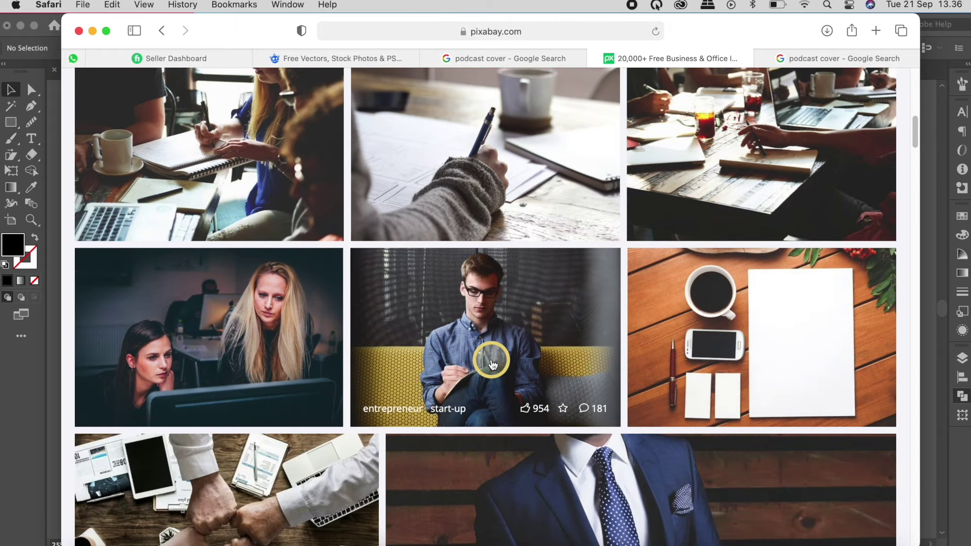
scroll(492, 362, down, 3)
scroll(492, 363, down, 2)
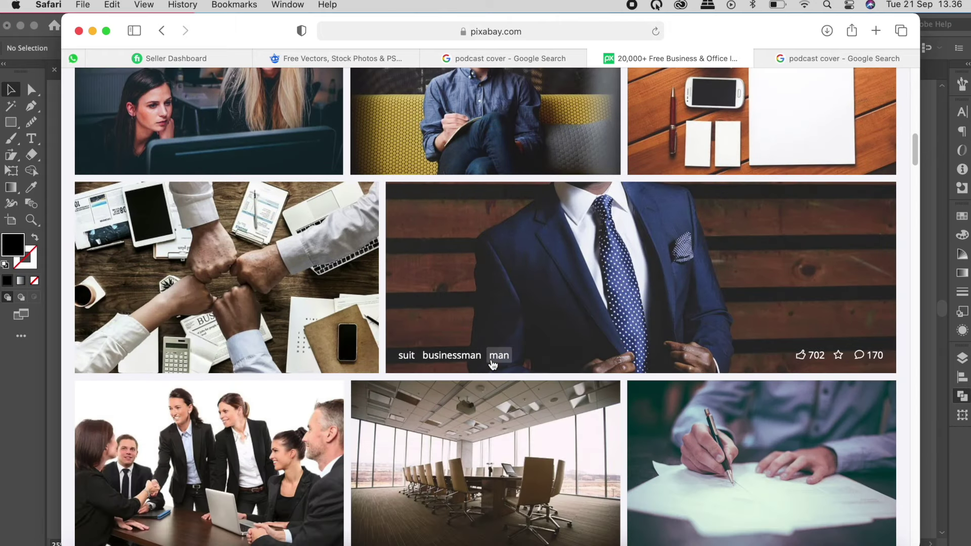
scroll(492, 363, down, 5)
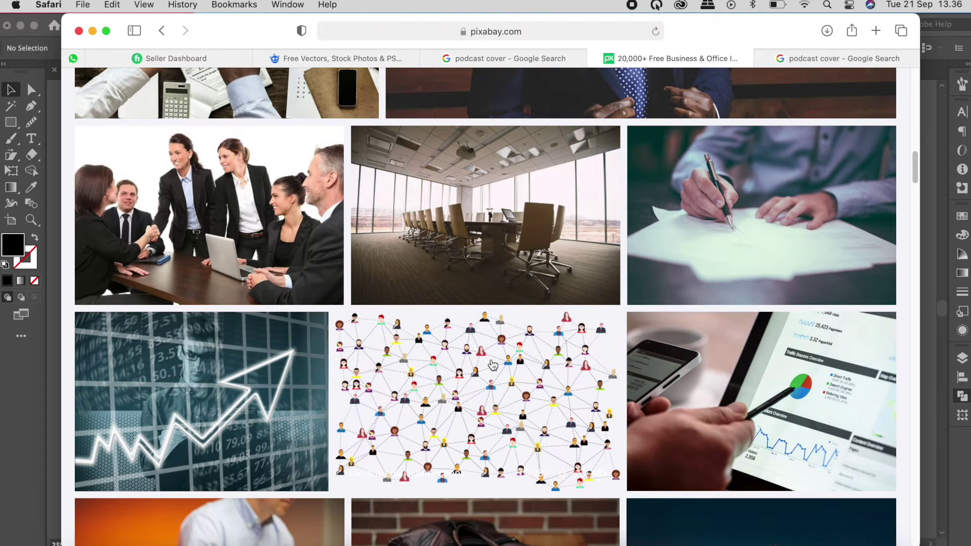
scroll(493, 365, down, 5)
click(457, 395)
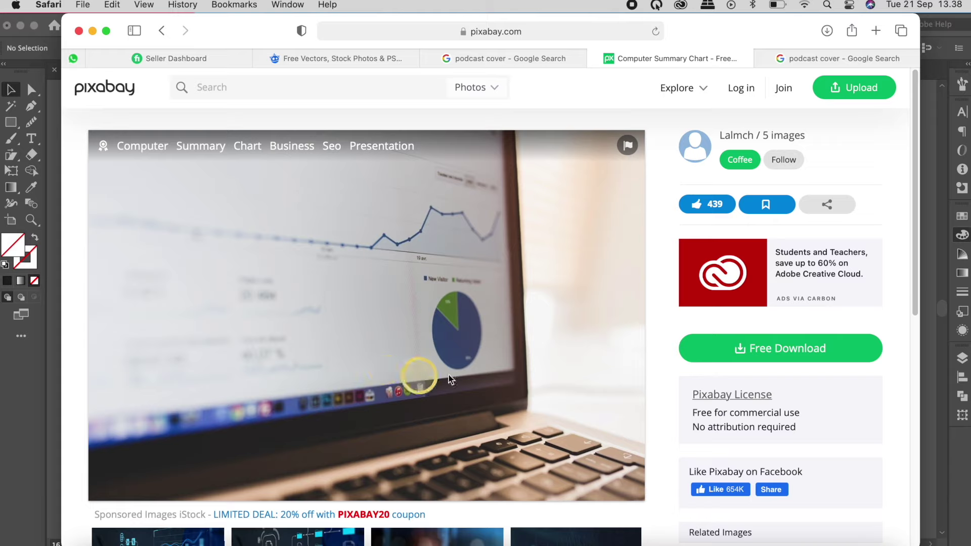
- Download the 1920×1280 version, solving the bridge-tile captcha, and return to Illustrator
click(724, 347)
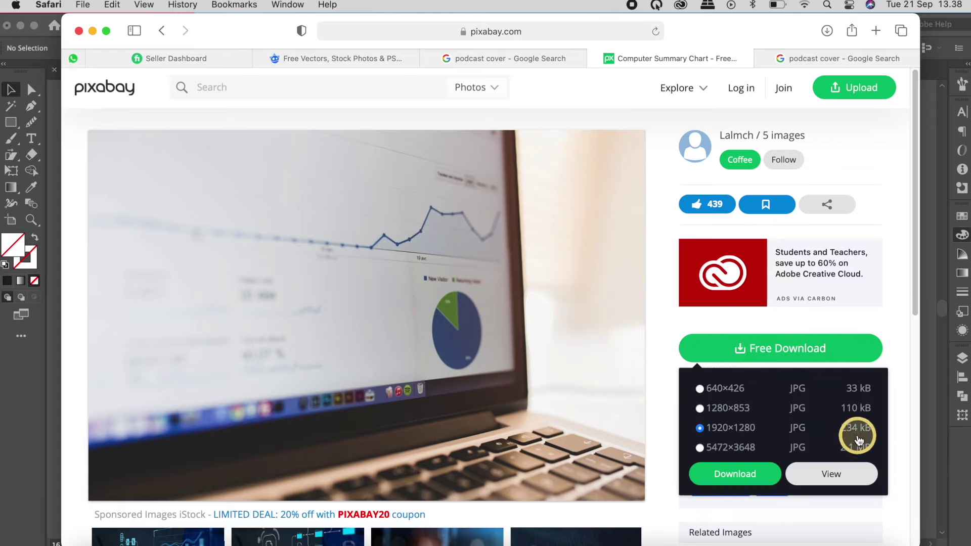
click(735, 475)
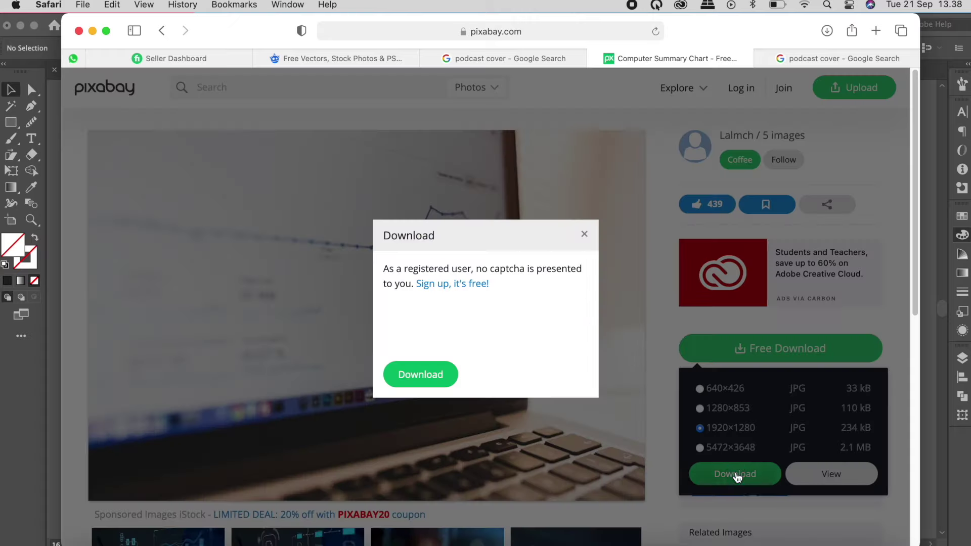
click(405, 325)
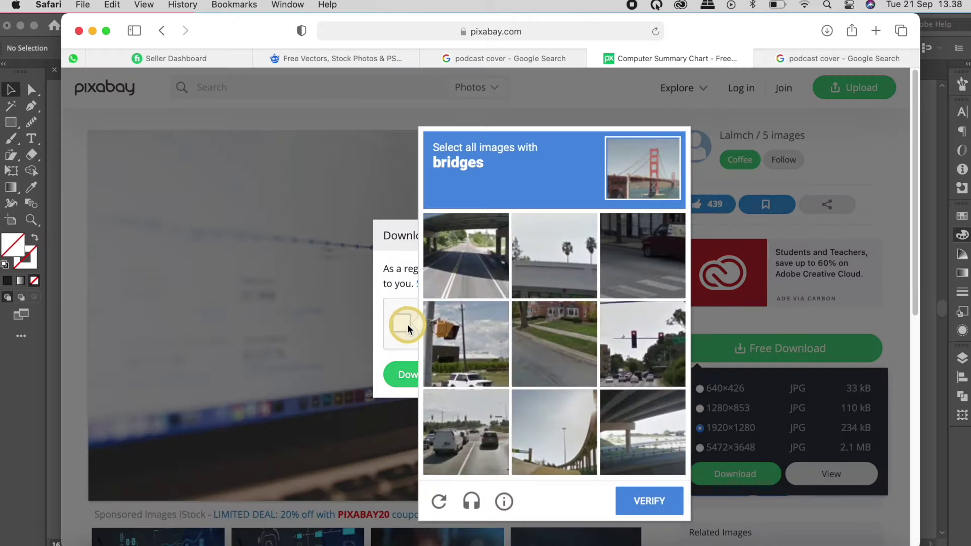
click(463, 275)
click(547, 438)
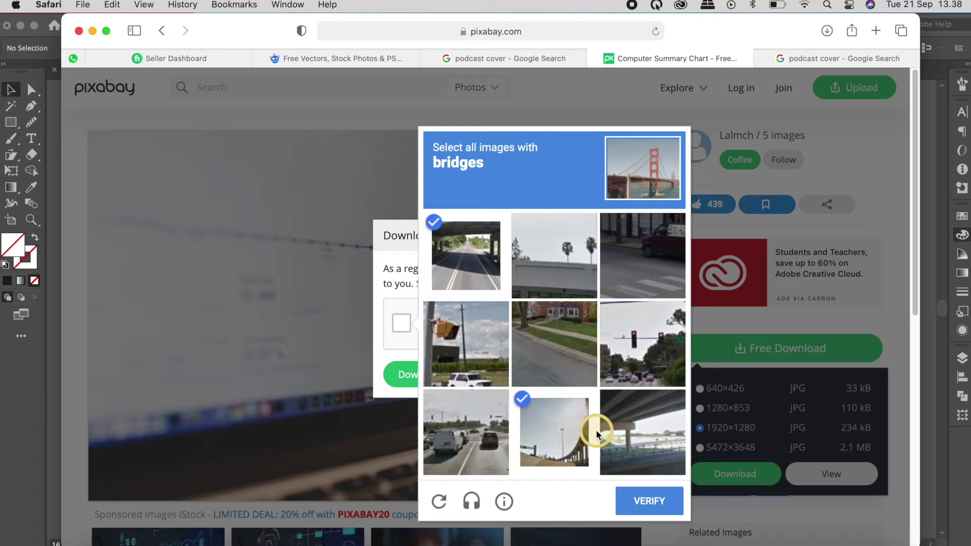
click(649, 470)
click(650, 498)
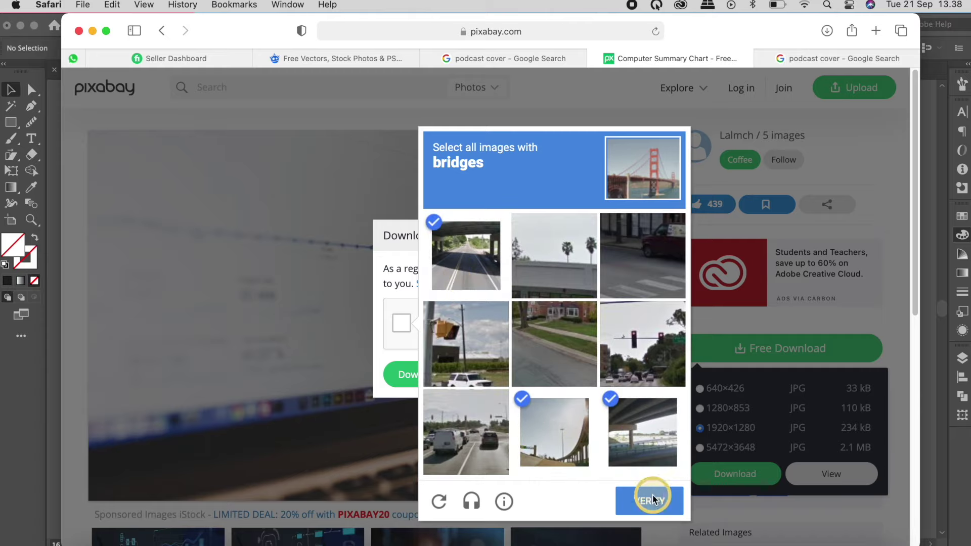
click(418, 374)
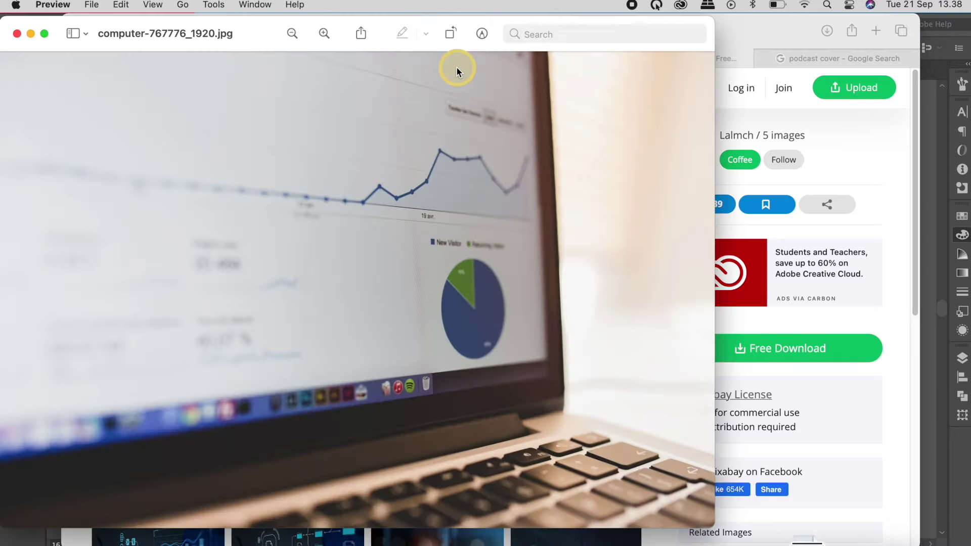
click(101, 5)
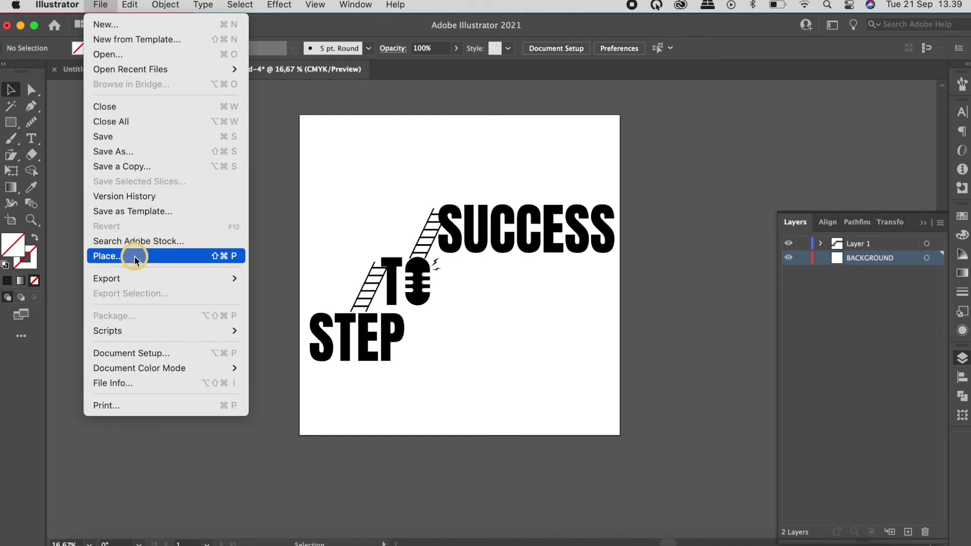
- Place computer-767776_1920.jpg and scale it proportionally to cover the whole artboard
click(135, 256)
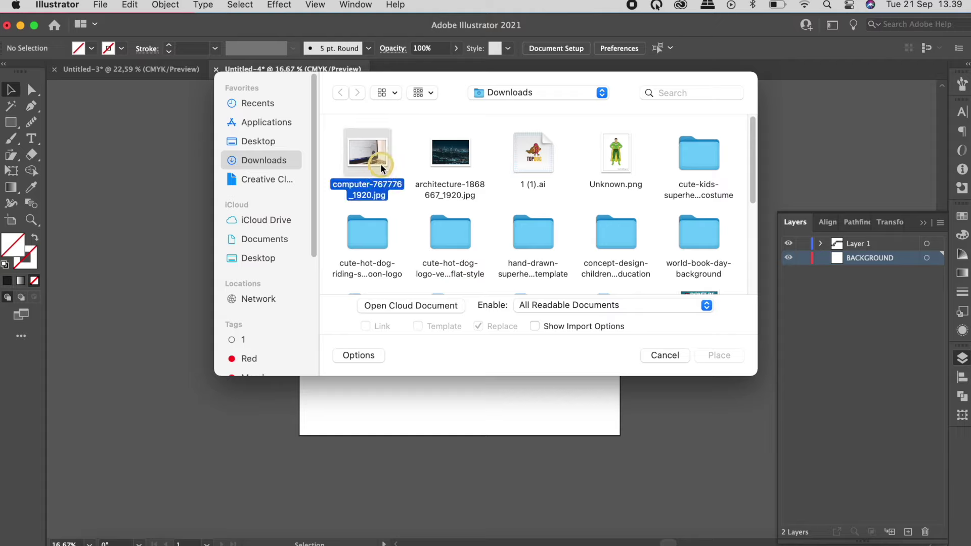
double_click(380, 163)
click(330, 135)
mouse_move(404, 210)
mouse_down()
mouse_move(648, 351)
mouse_move(621, 354)
mouse_up()
drag(678, 141, 704, 112)
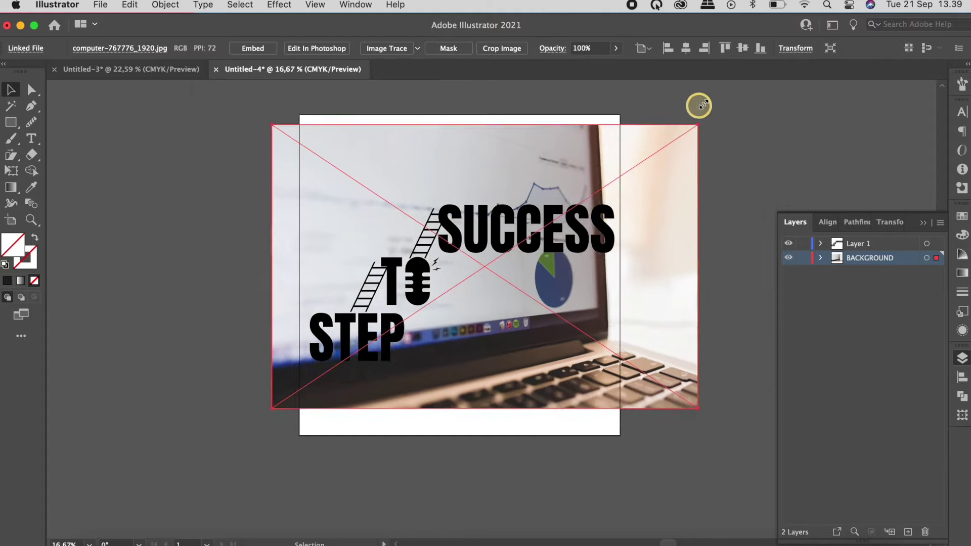
drag(705, 112, 724, 99)
scroll(665, 273, up, 2)
mouse_move(656, 339)
mouse_down()
mouse_move(657, 369)
mouse_move(654, 348)
mouse_up()
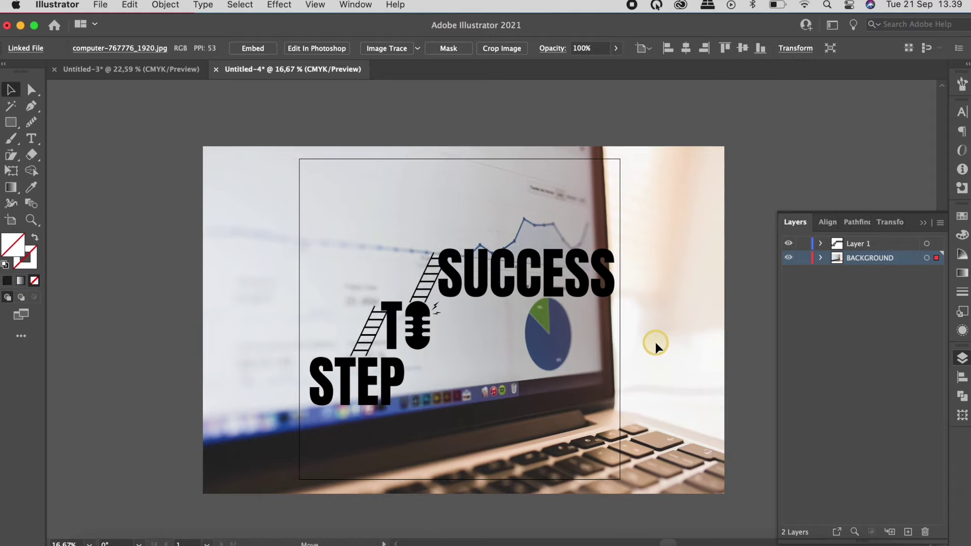
drag(654, 347, 654, 343)
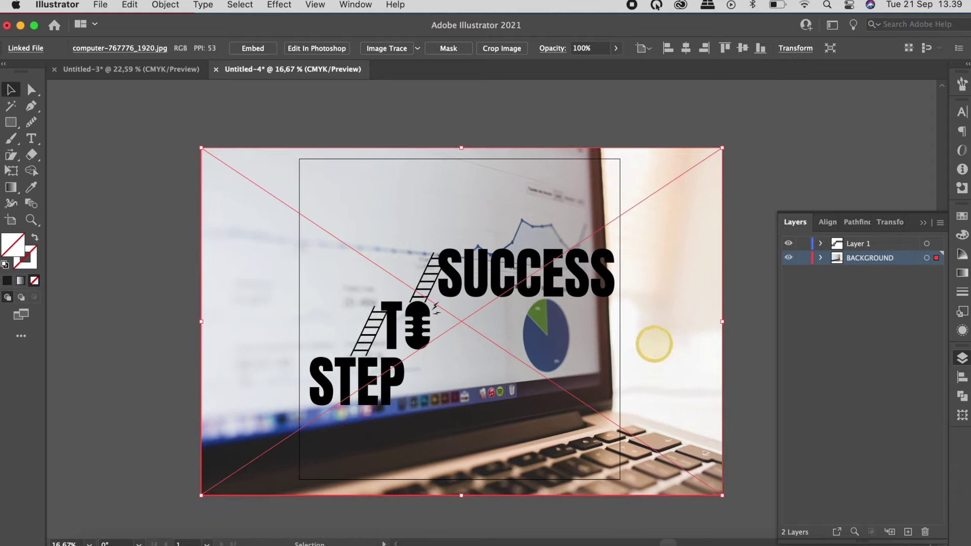
- Create a 1600×1600 px square and centre it on the artboard
click(11, 122)
click(309, 205)
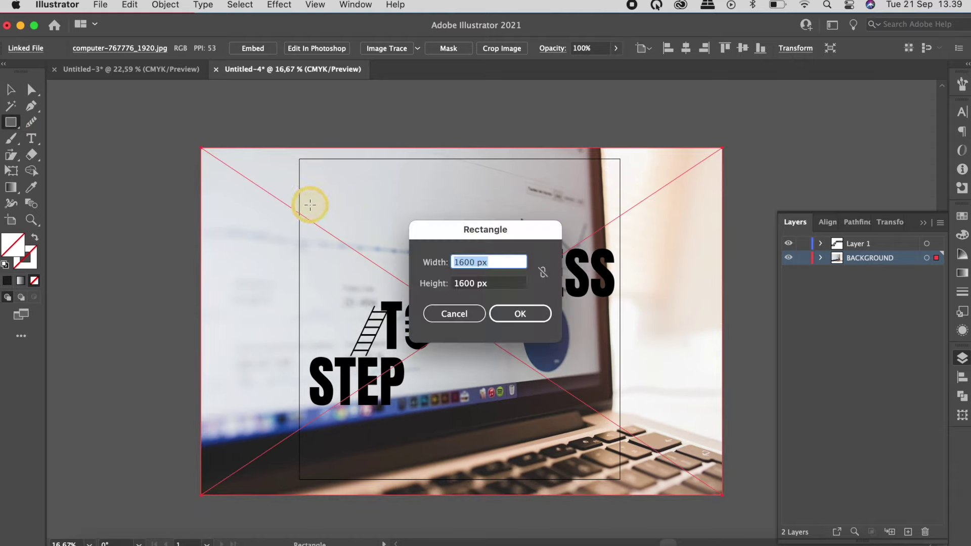
click(507, 284)
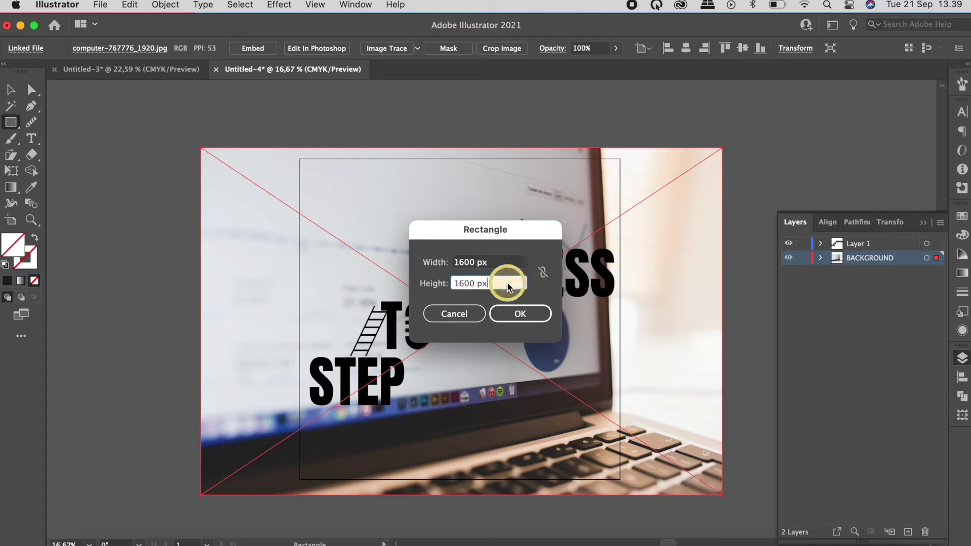
click(510, 314)
click(962, 376)
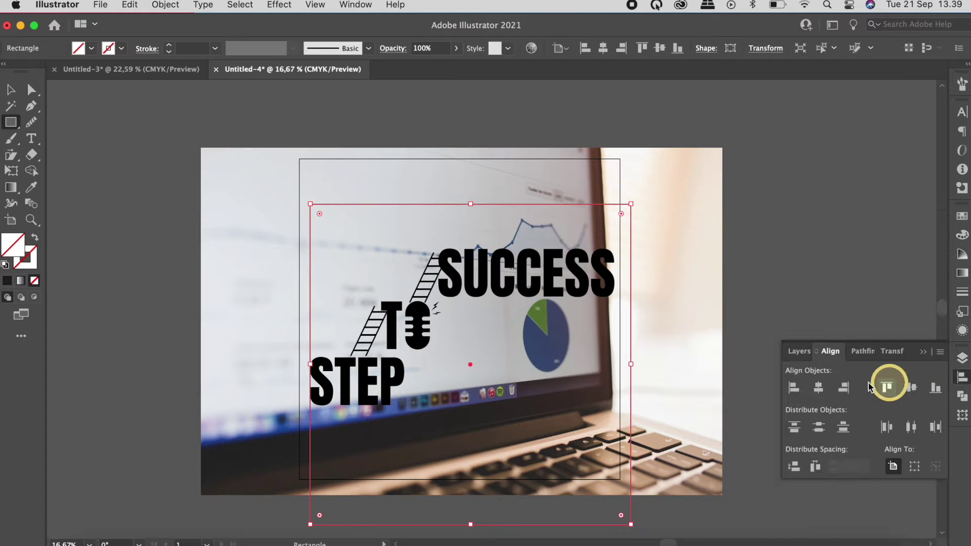
click(818, 388)
click(936, 388)
- Select the square with the photo and make a clipping mask
click(11, 90)
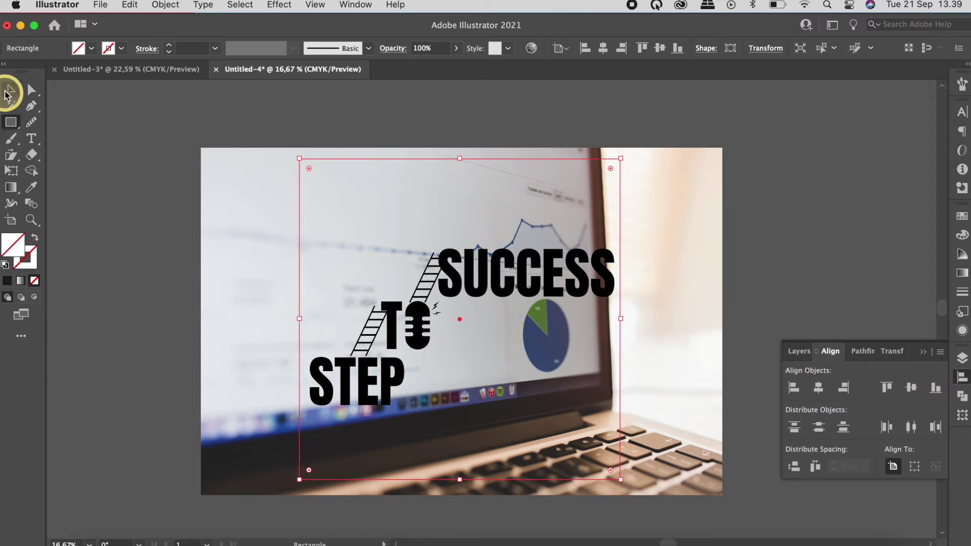
click(296, 99)
key(super+a)
right_click(369, 170)
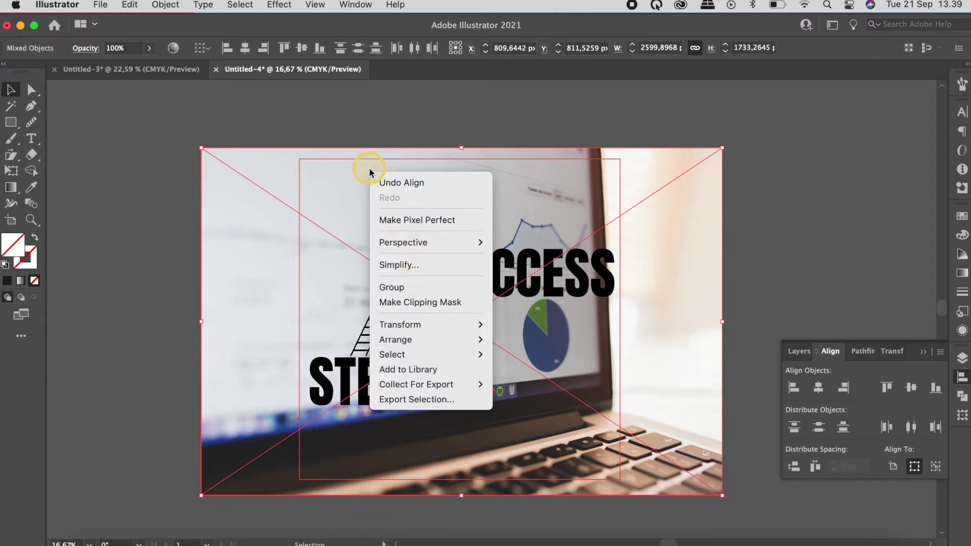
click(408, 305)
click(777, 266)
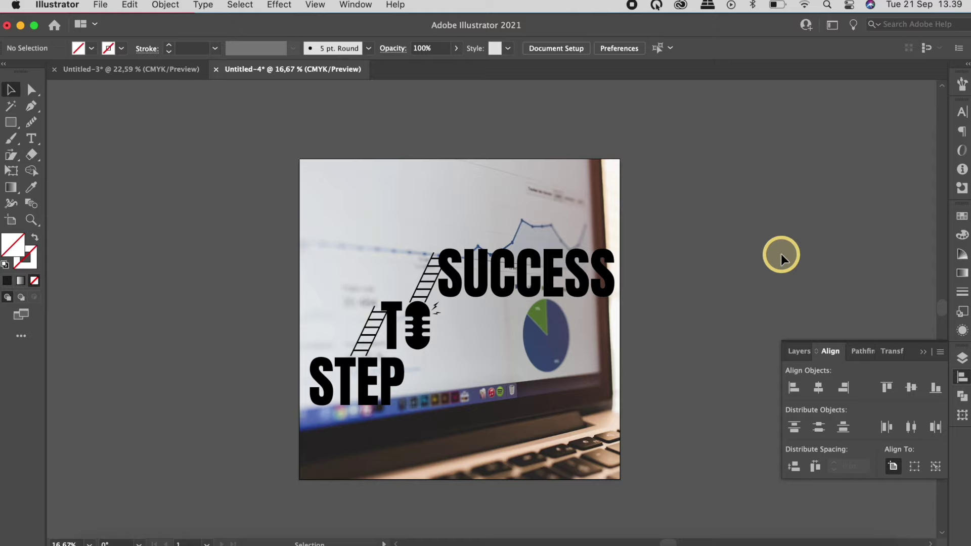
- Create another 1600 px square and give it a deep blue fill
click(10, 122)
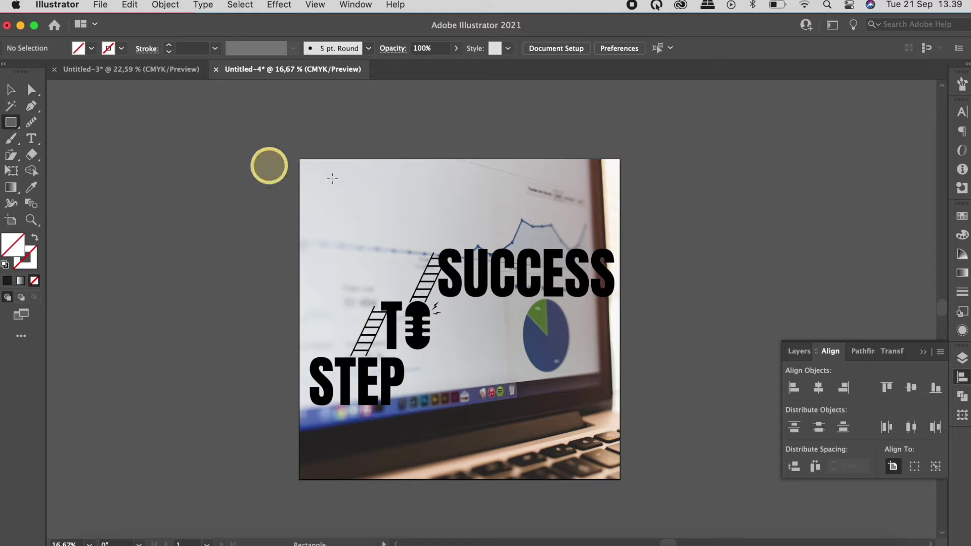
click(390, 188)
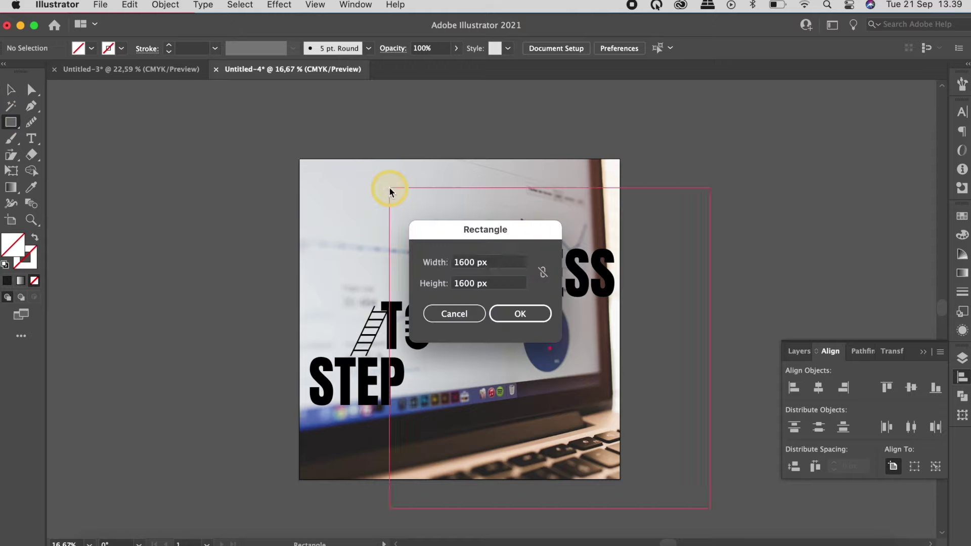
key(Return)
click(962, 230)
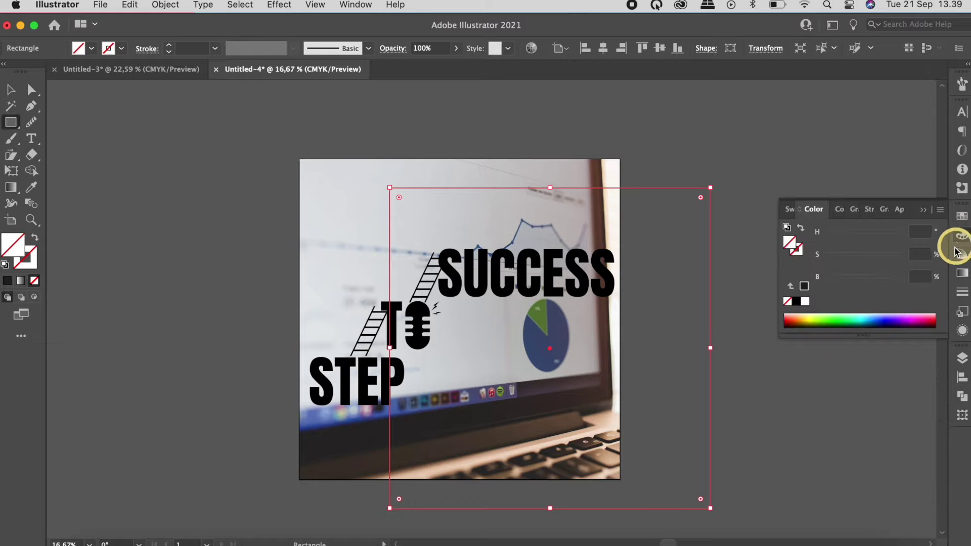
click(865, 319)
drag(871, 317, 878, 315)
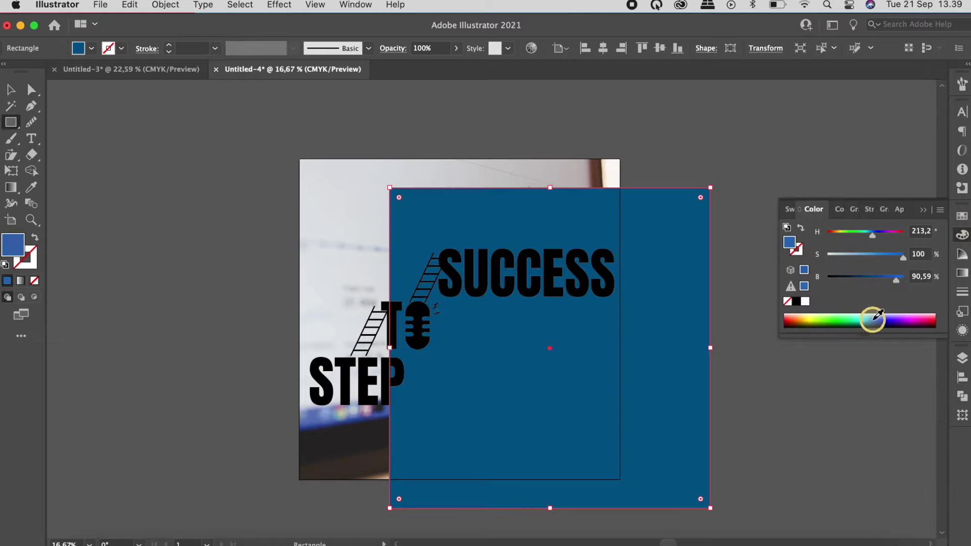
click(874, 318)
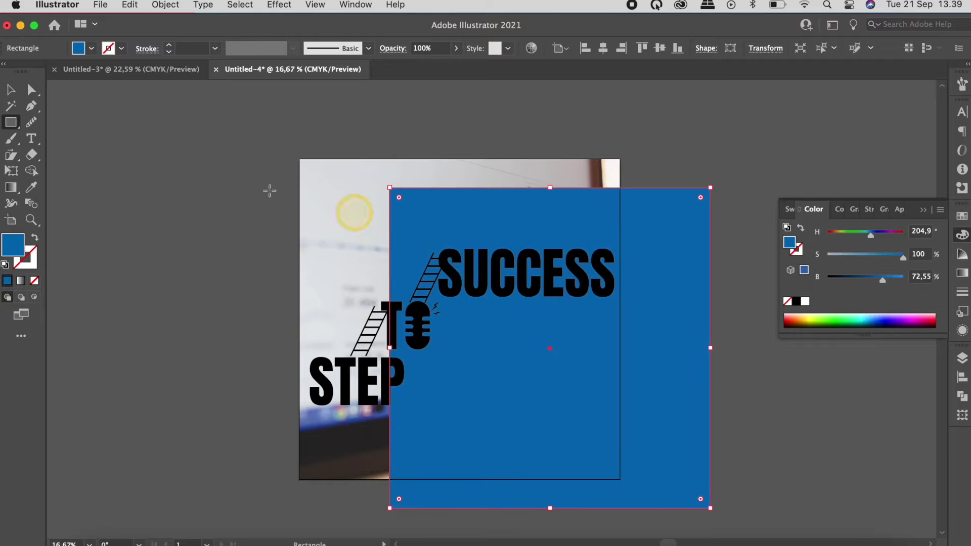
- Centre the blue square horizontally and vertically on the artboard
click(10, 89)
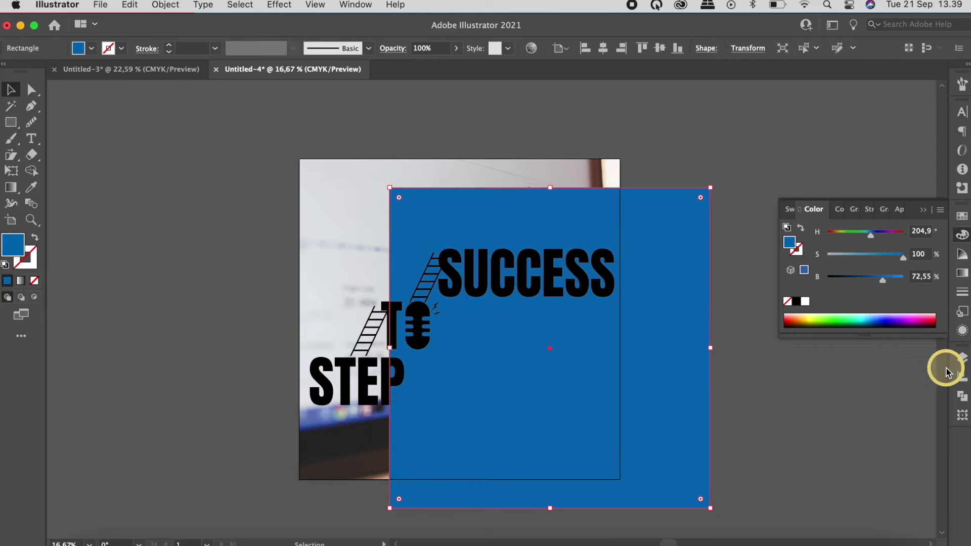
click(961, 377)
click(826, 393)
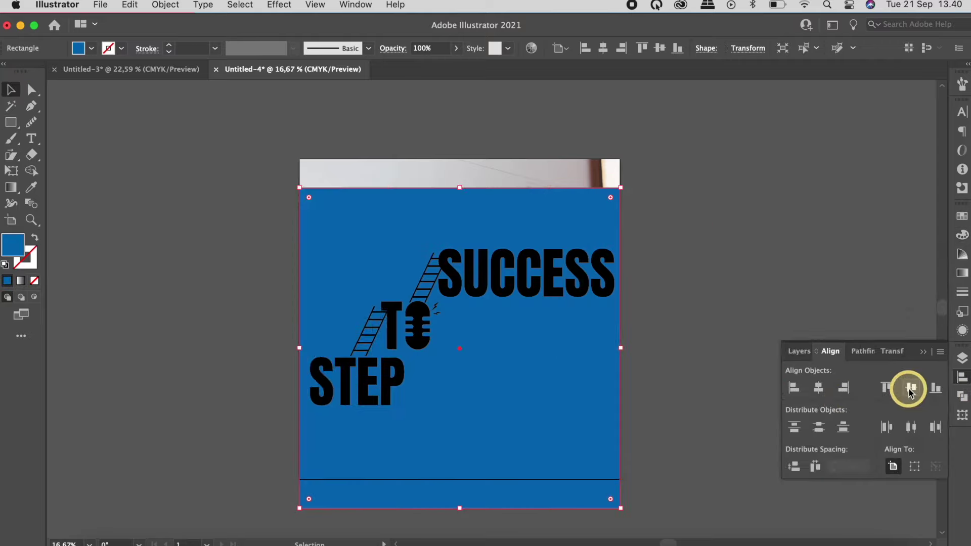
click(932, 390)
- Try Multiply, Overlay and Color Dodge blend modes, then set the square to Color
click(399, 49)
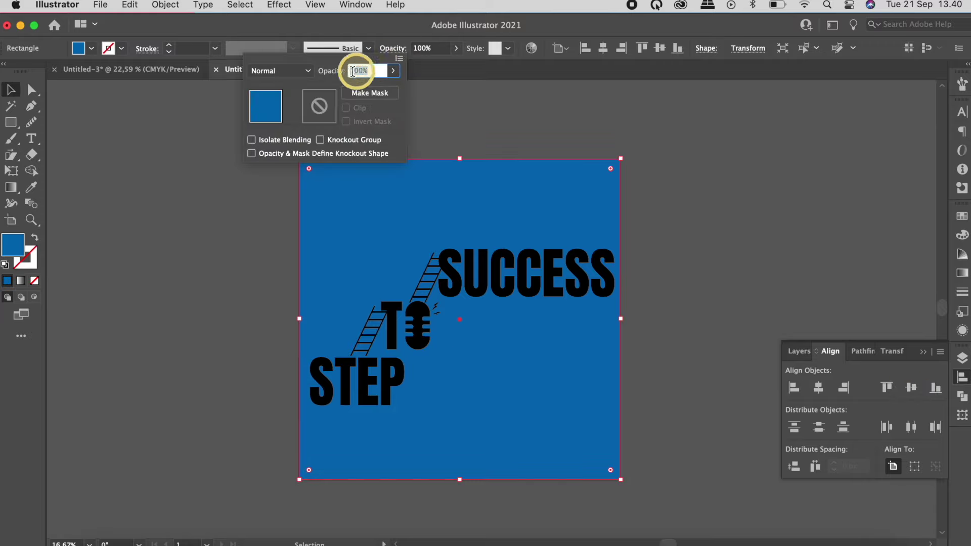
click(308, 70)
click(287, 119)
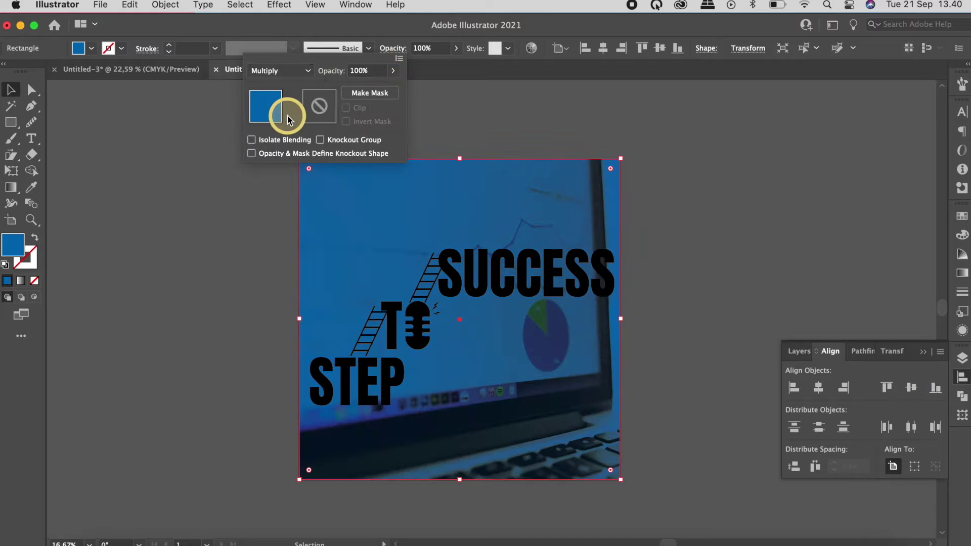
click(304, 70)
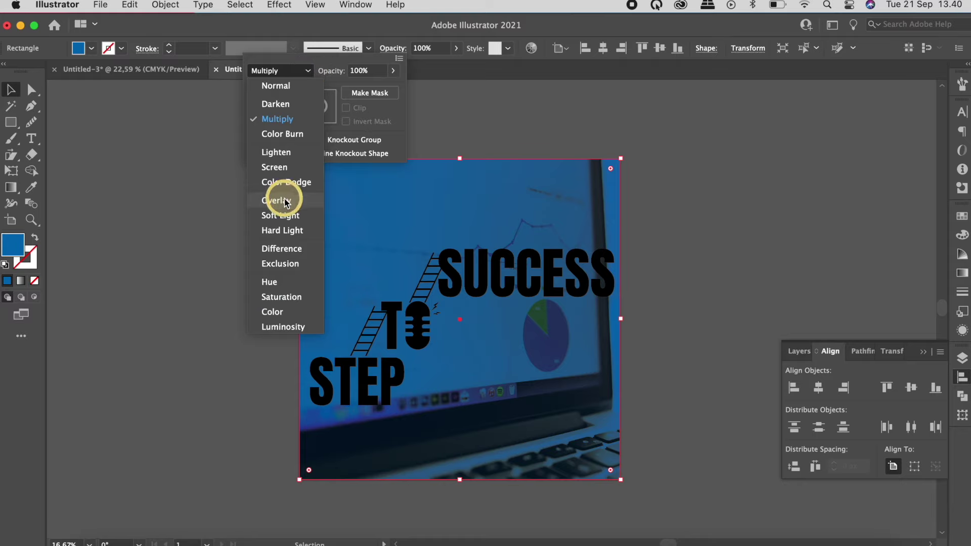
click(281, 200)
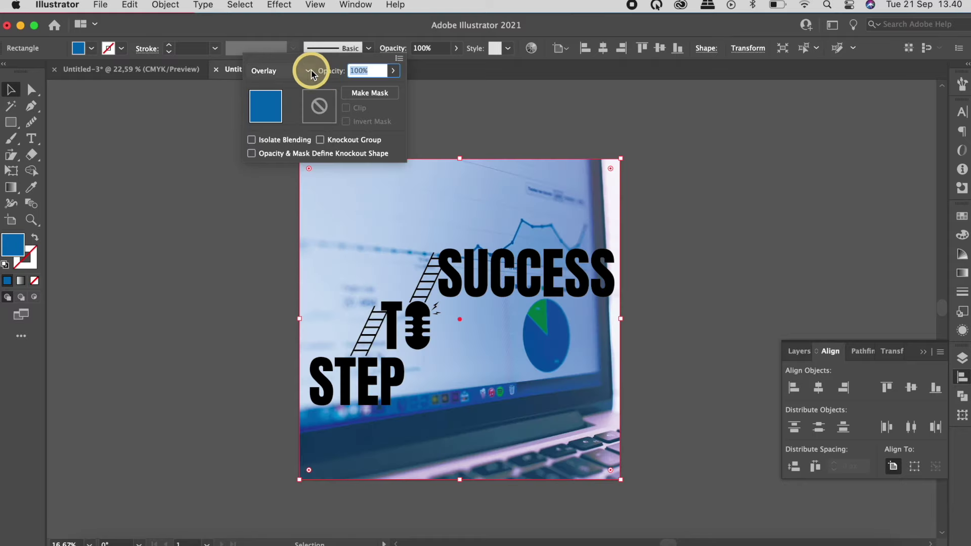
click(308, 71)
click(287, 182)
click(304, 71)
click(289, 310)
click(175, 252)
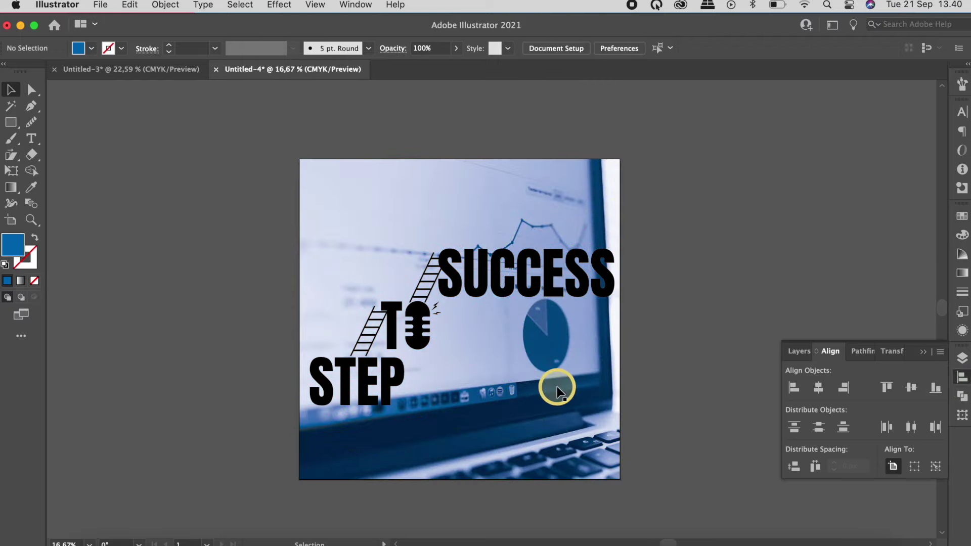
- Move the blue square aside and shift the laptop photo up within its clip group
drag(557, 387, 663, 390)
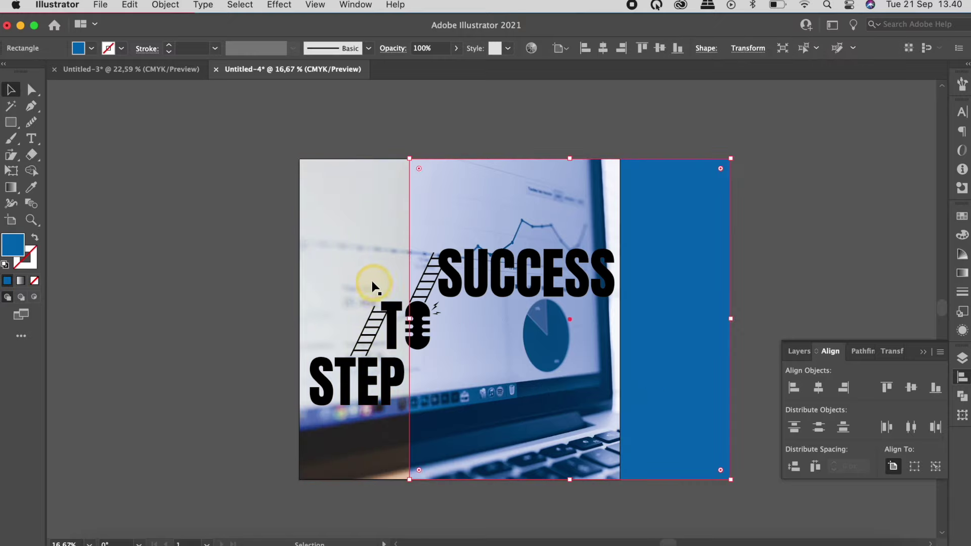
double_click(357, 273)
mouse_move(478, 412)
mouse_down()
mouse_move(434, 405)
mouse_move(472, 395)
mouse_up()
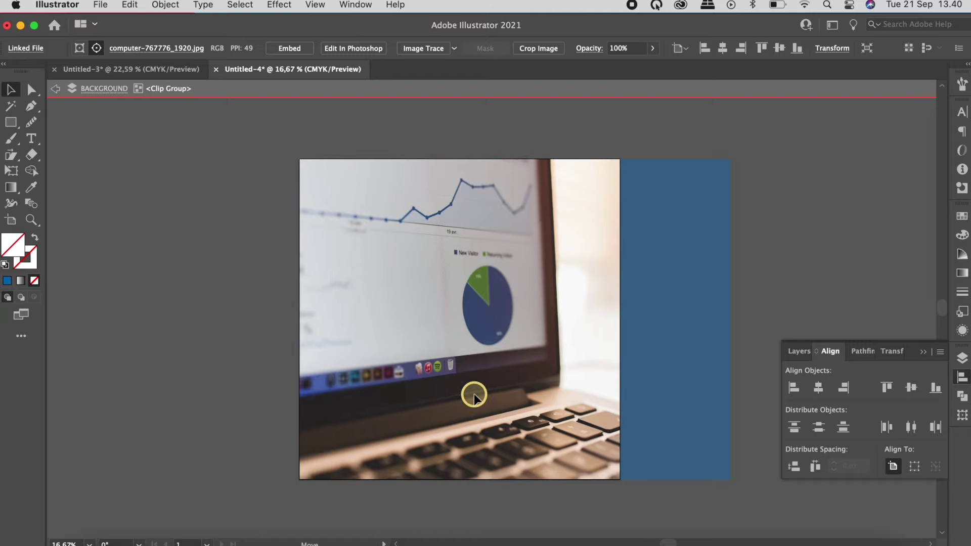
click(55, 90)
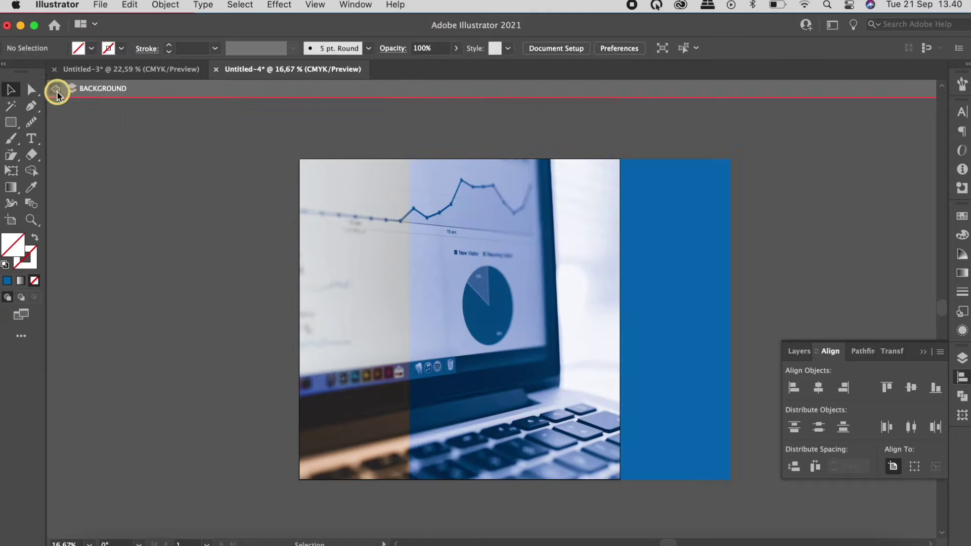
- Re-centre the blue square horizontally on the artboard and add a new layer
click(680, 238)
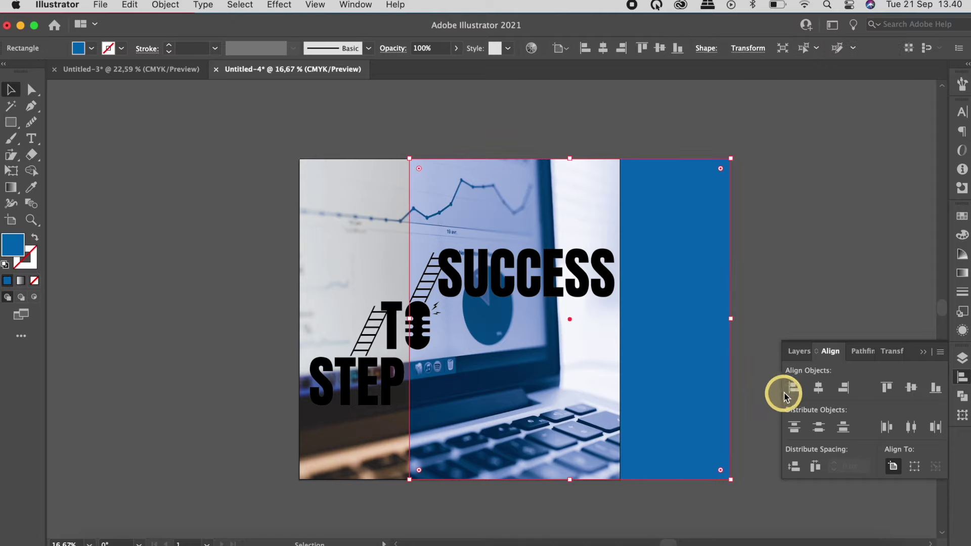
click(818, 389)
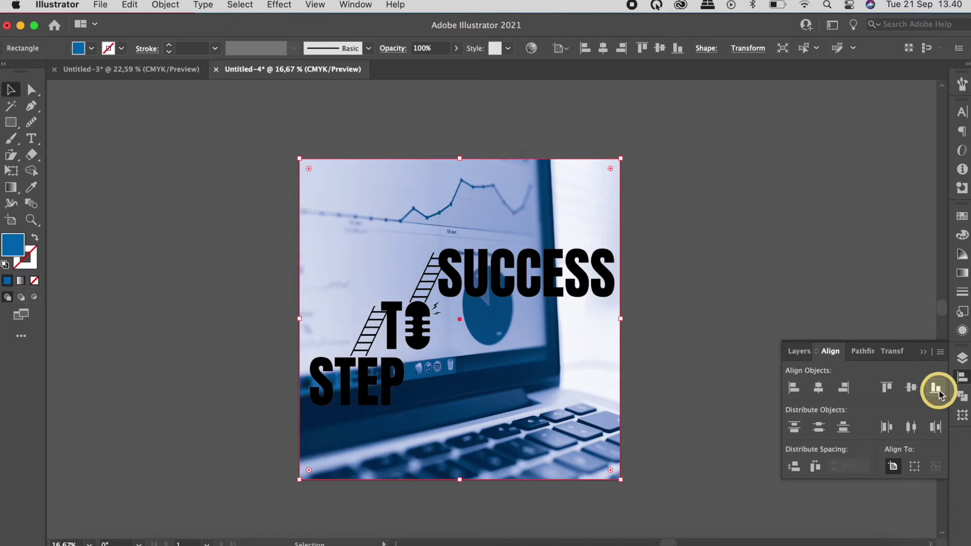
click(682, 226)
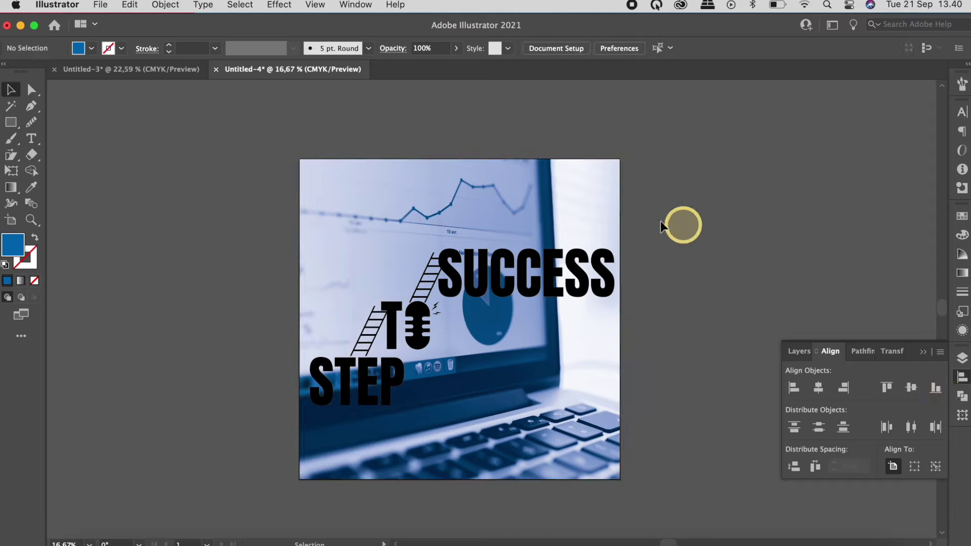
click(799, 351)
click(908, 532)
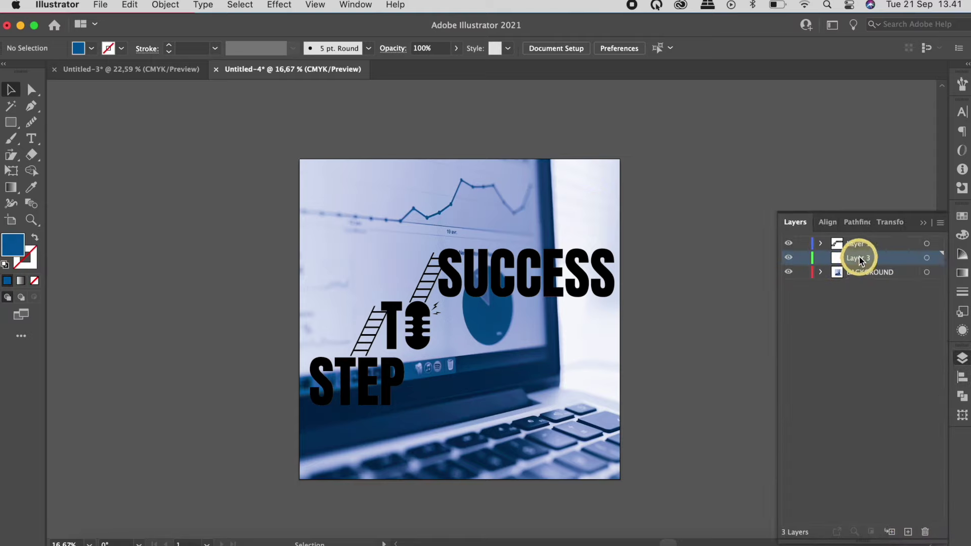
- Place the new layer below BACKGROUND and add a 1600 px square aligned centre-bottom to the artboard
drag(856, 258, 860, 309)
click(11, 122)
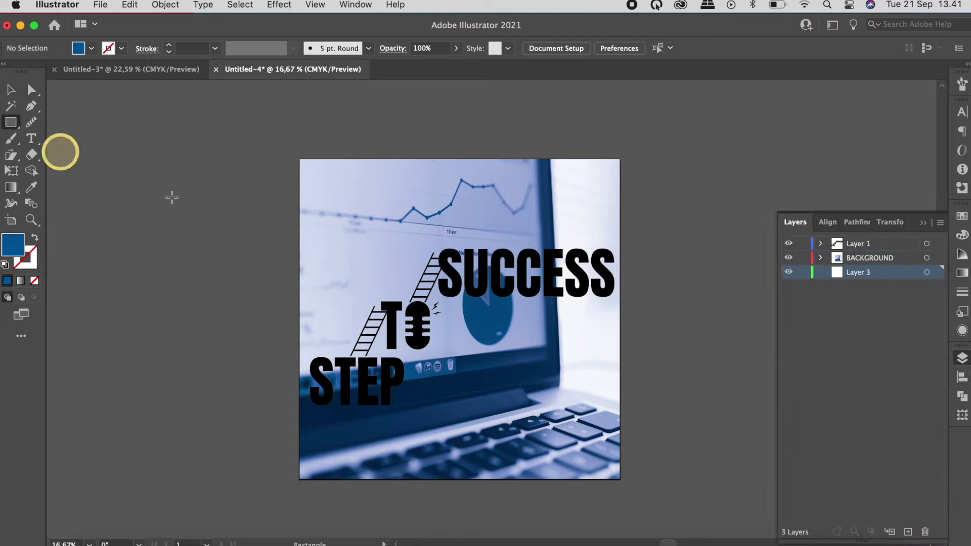
click(384, 258)
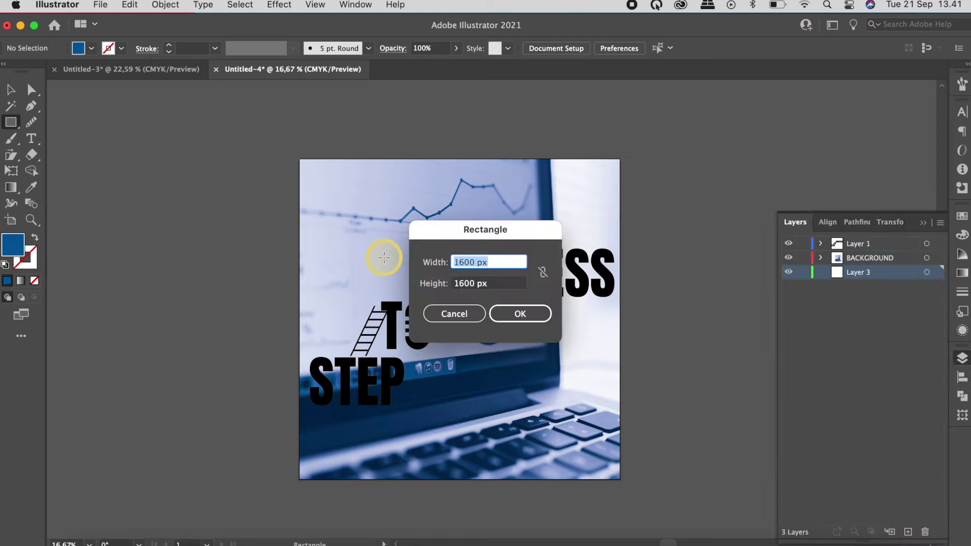
click(520, 313)
click(960, 382)
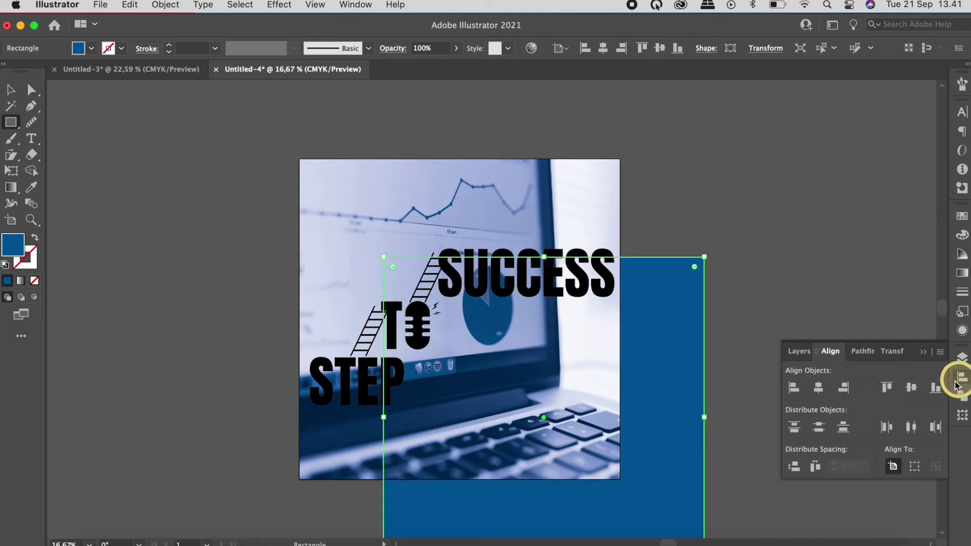
click(818, 387)
click(935, 388)
- Move the blue rectangle aside and set the photo clip group to 70% opacity
click(10, 89)
click(465, 222)
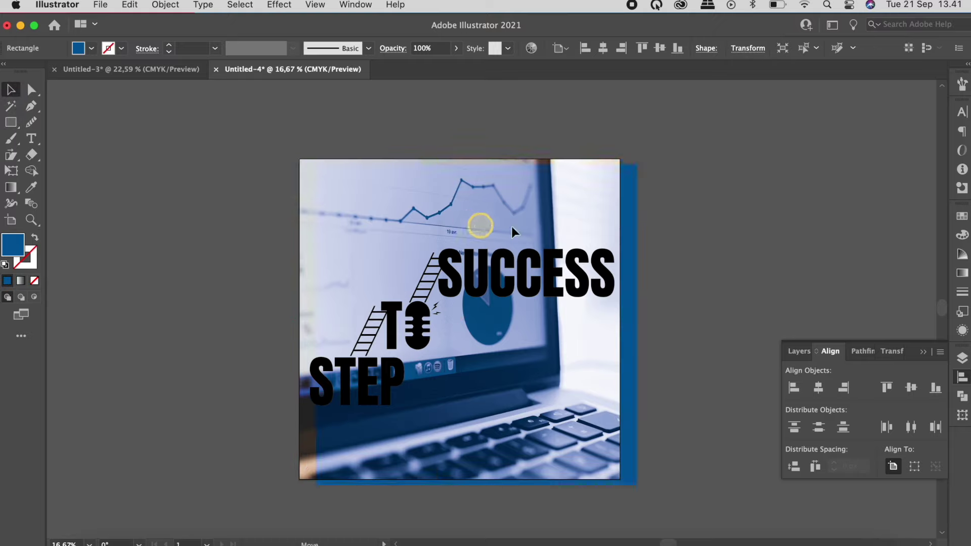
drag(465, 222, 618, 224)
click(338, 237)
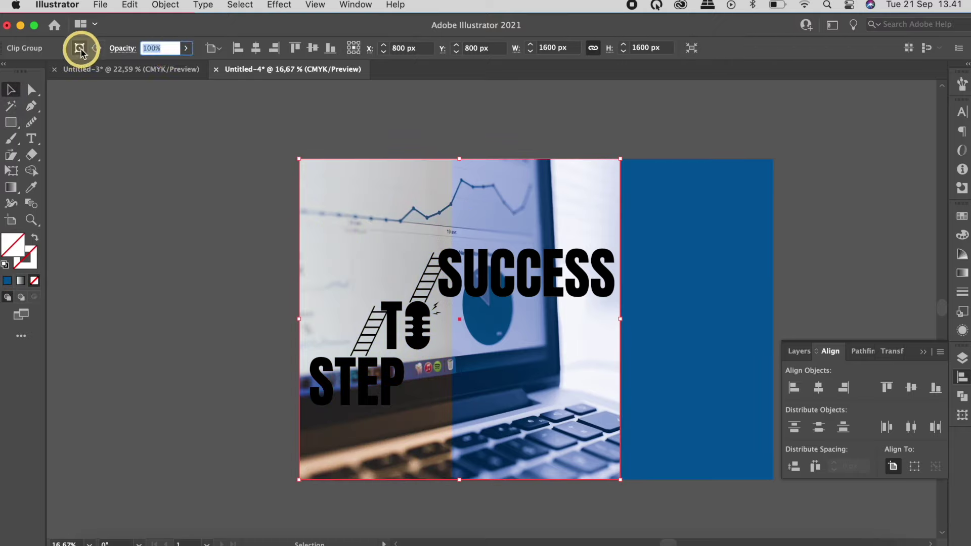
text(70)
key(Return)
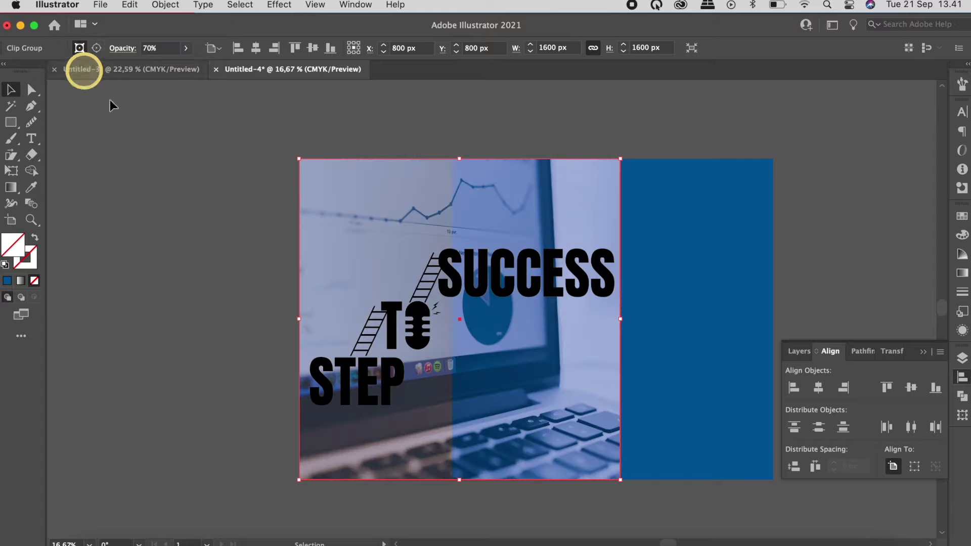
drag(348, 238, 409, 238)
- Darken the background rectangle's blue fill
click(336, 237)
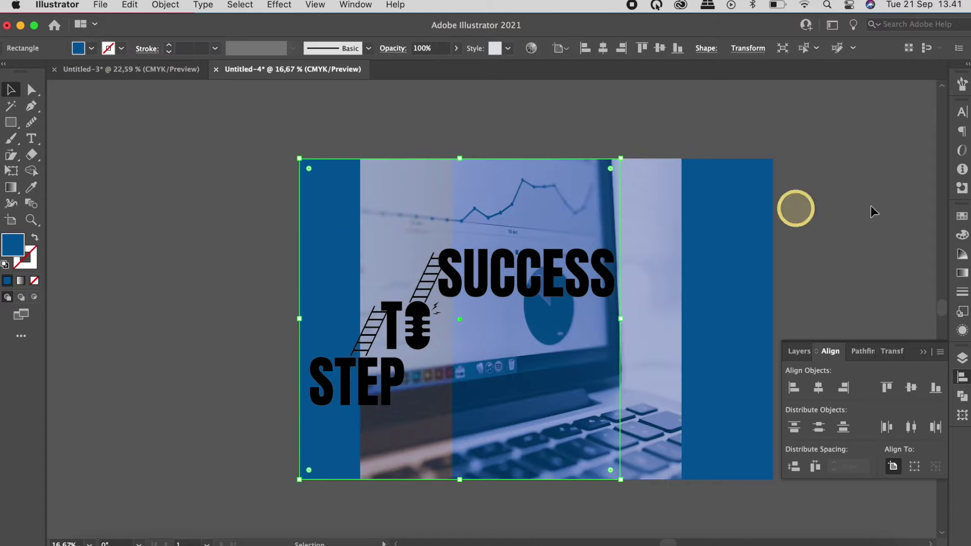
click(955, 240)
drag(855, 278, 849, 276)
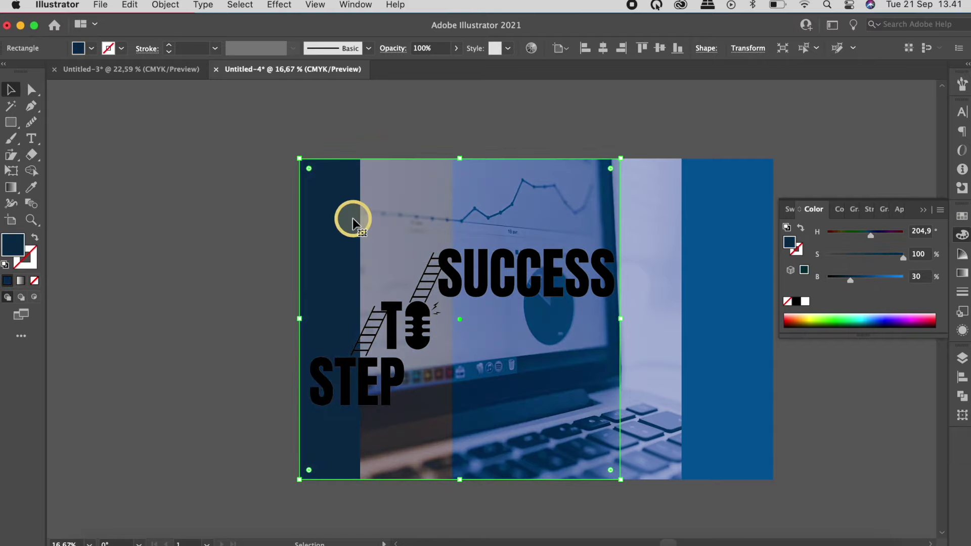
- Try Color Dodge, Multiply and Soft Light on the photo, settling on Hard Light
click(369, 213)
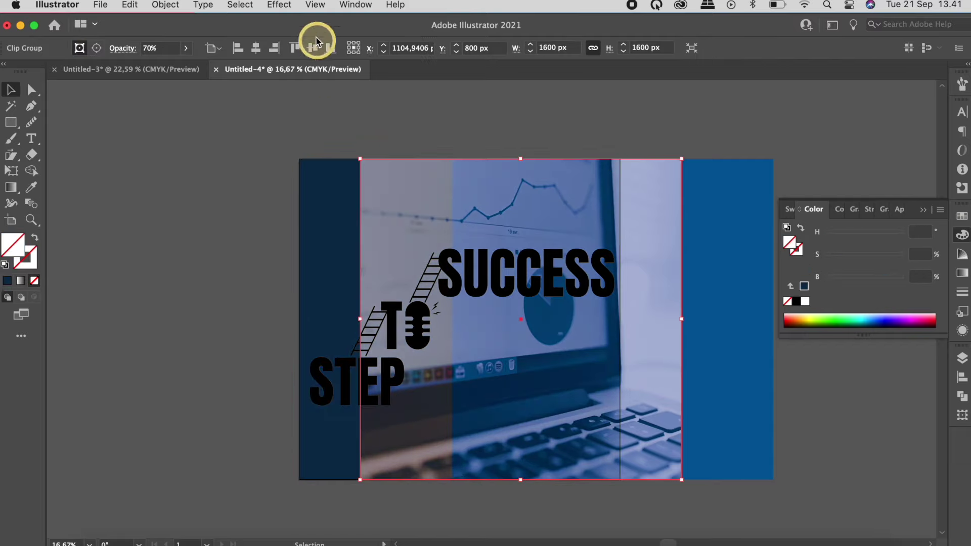
click(103, 50)
click(57, 71)
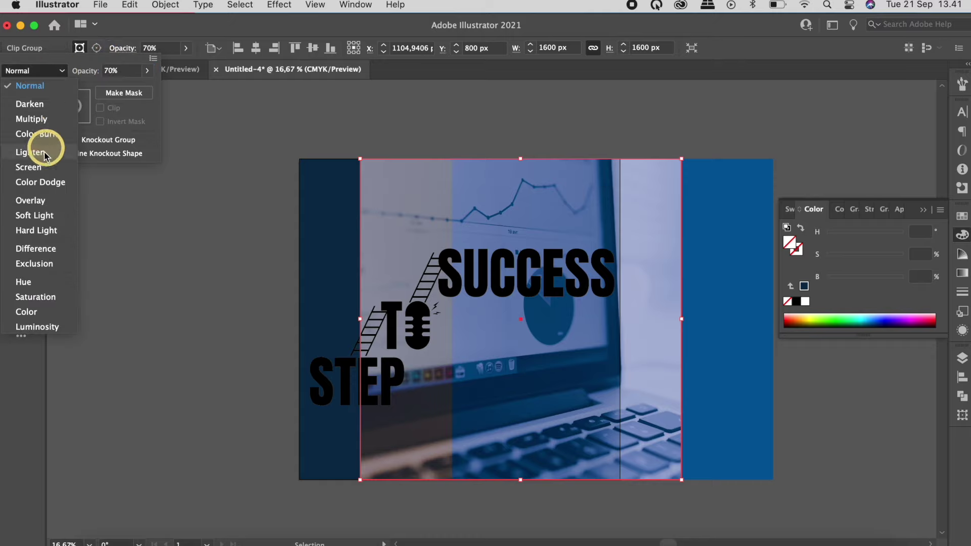
click(37, 181)
click(63, 70)
click(32, 118)
click(63, 72)
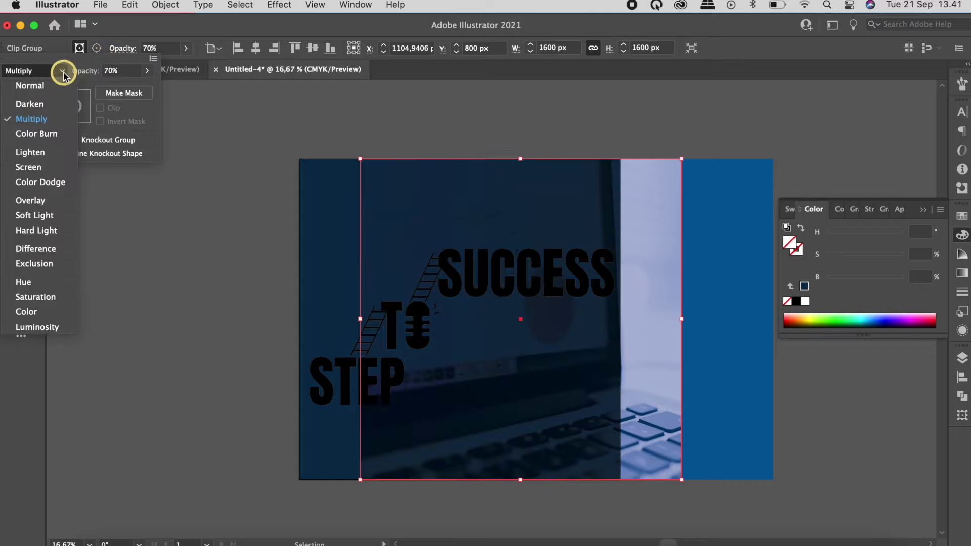
click(40, 215)
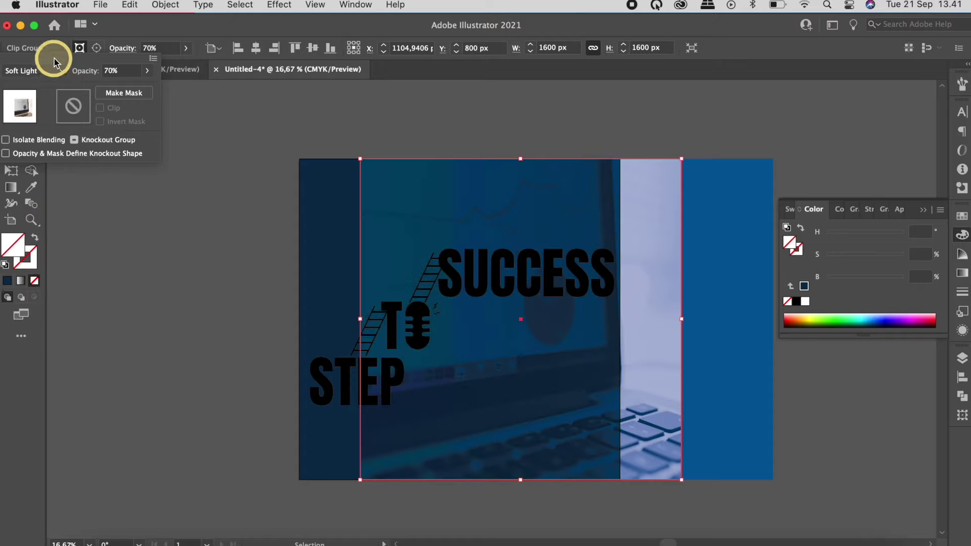
click(54, 63)
click(45, 230)
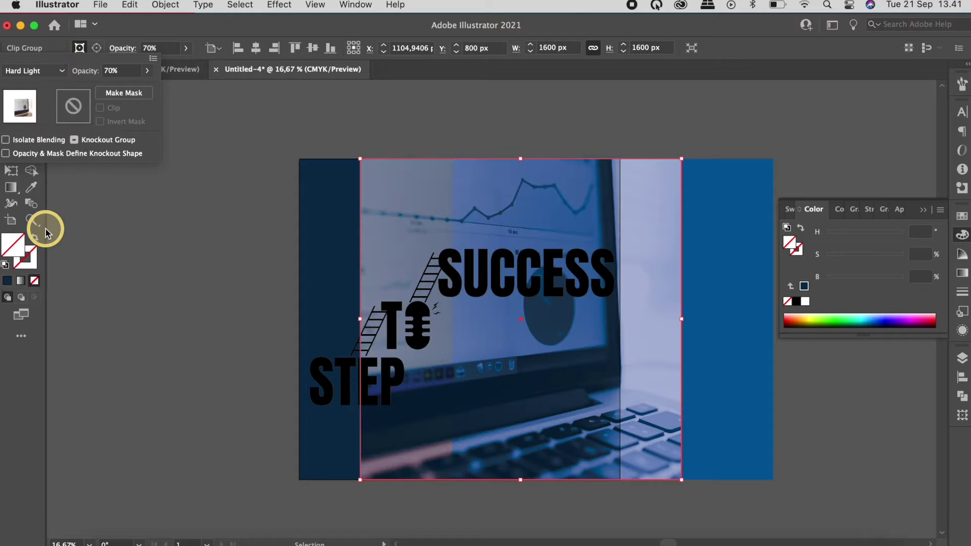
key(Escape)
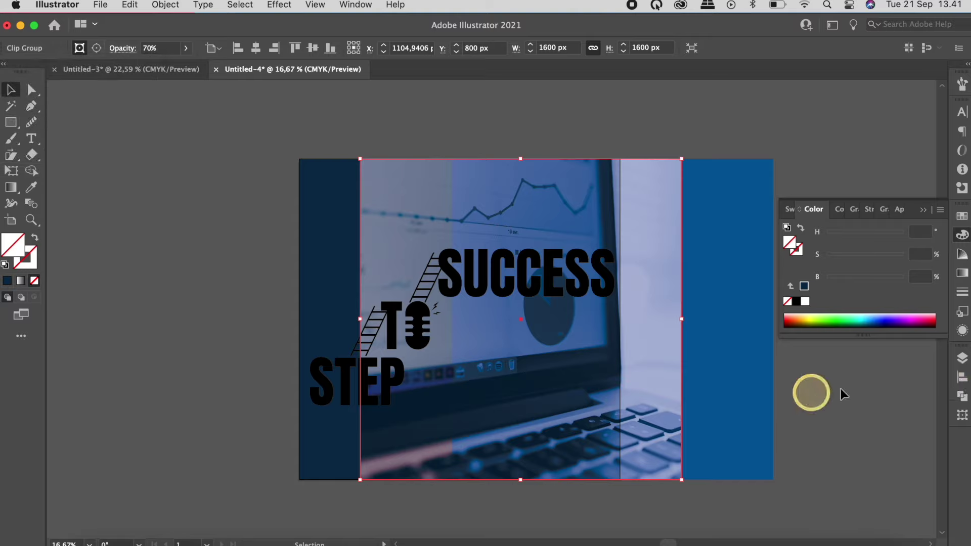
- Centre the photo and the blue rectangle horizontally on the artboard
click(960, 376)
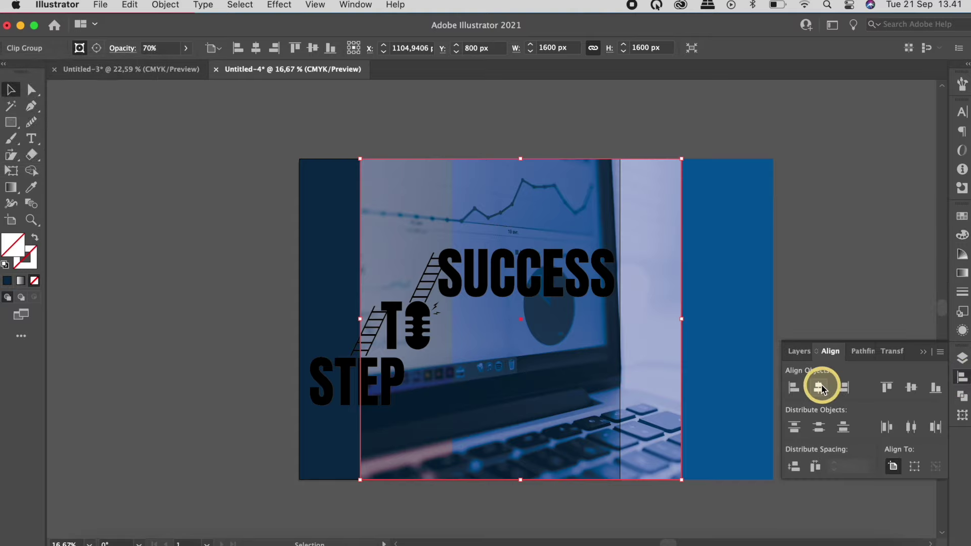
click(818, 387)
click(869, 228)
click(743, 275)
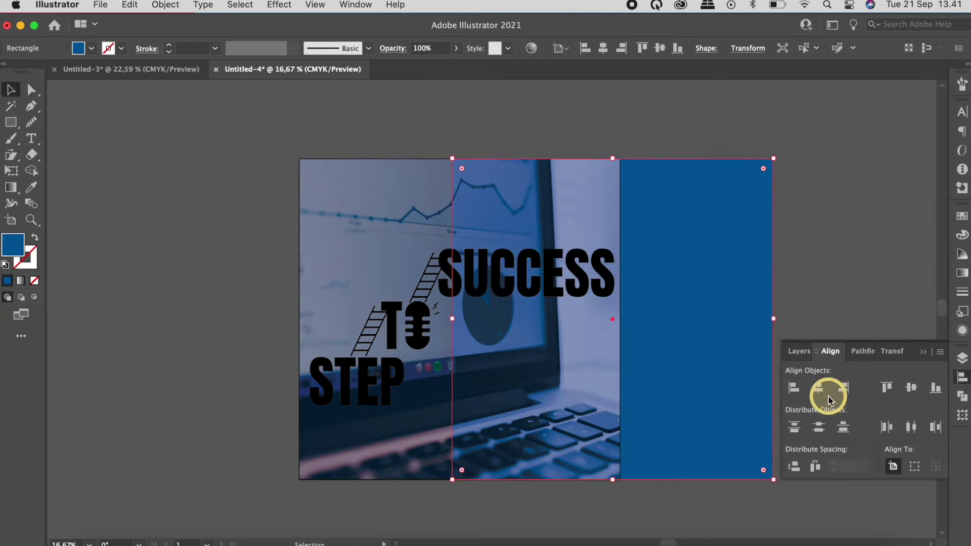
click(829, 397)
click(798, 276)
- Undo a stray move, push the blue rectangle aside and reposition the photo
mouse_move(457, 198)
mouse_down()
mouse_move(444, 249)
mouse_move(366, 230)
mouse_move(316, 263)
mouse_move(287, 305)
mouse_up()
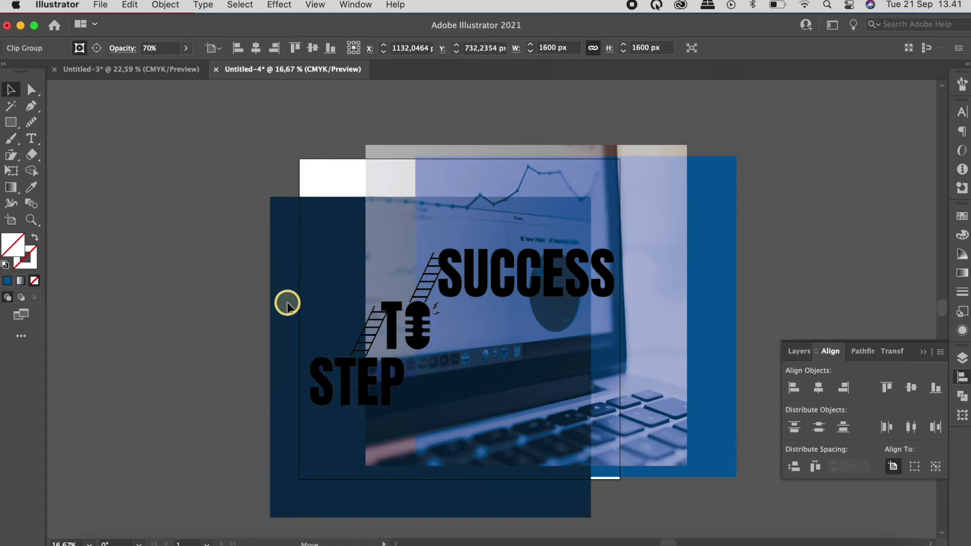
click(287, 305)
key(ctrl+z)
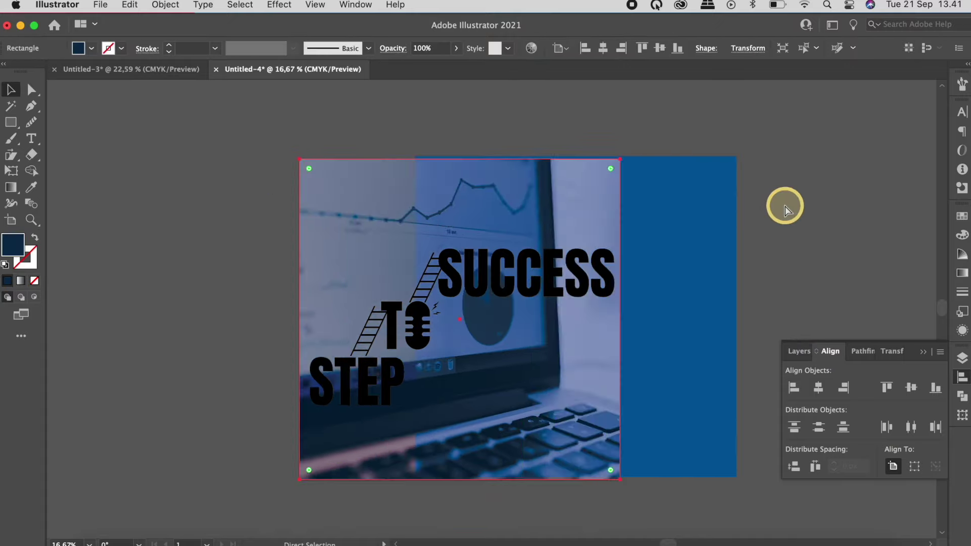
key(ctrl+z)
click(785, 195)
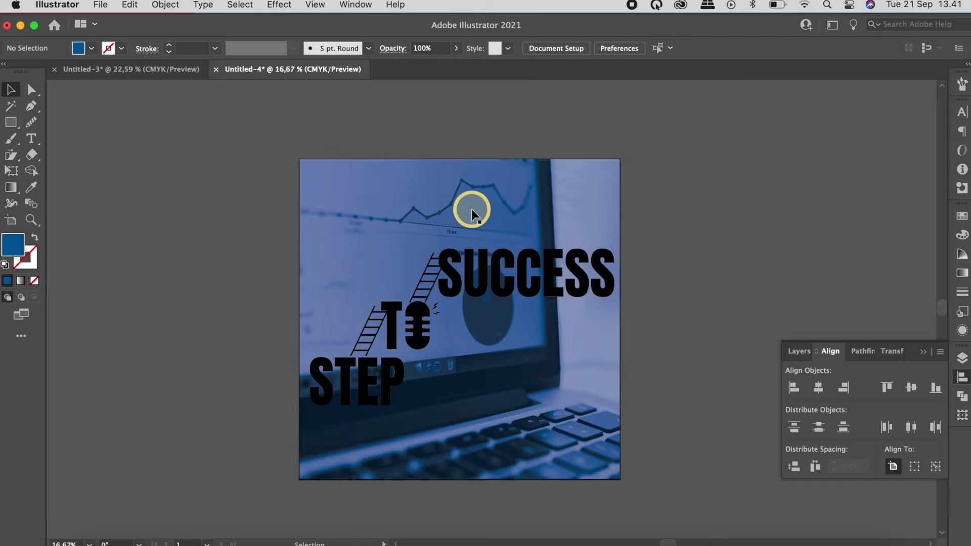
drag(471, 209, 636, 208)
mouse_move(331, 221)
mouse_down()
mouse_move(423, 177)
mouse_move(520, 221)
mouse_up()
- Darken the navy rectangle to 18% brightness
click(340, 234)
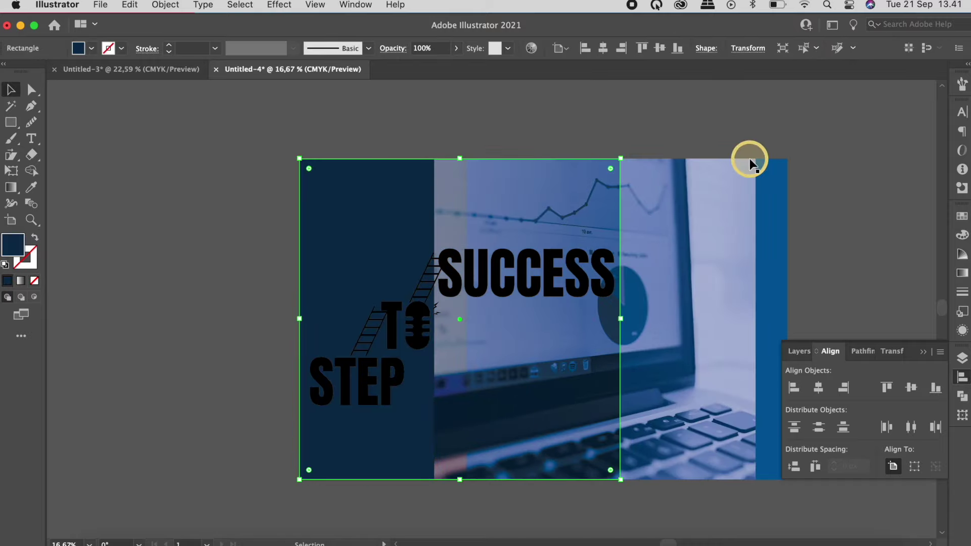
click(962, 234)
drag(888, 276, 842, 277)
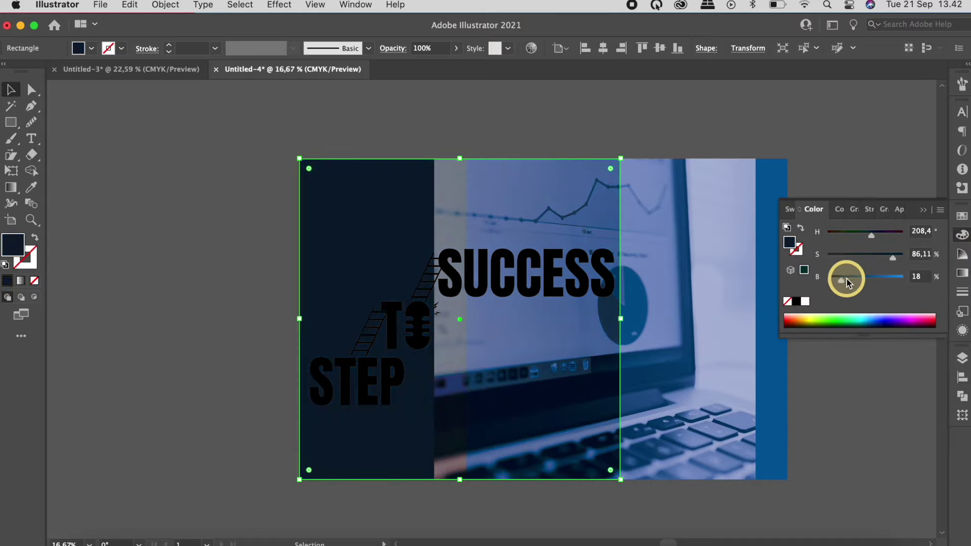
- Set the photo's blend mode back to Normal with opacity around 54%
click(458, 225)
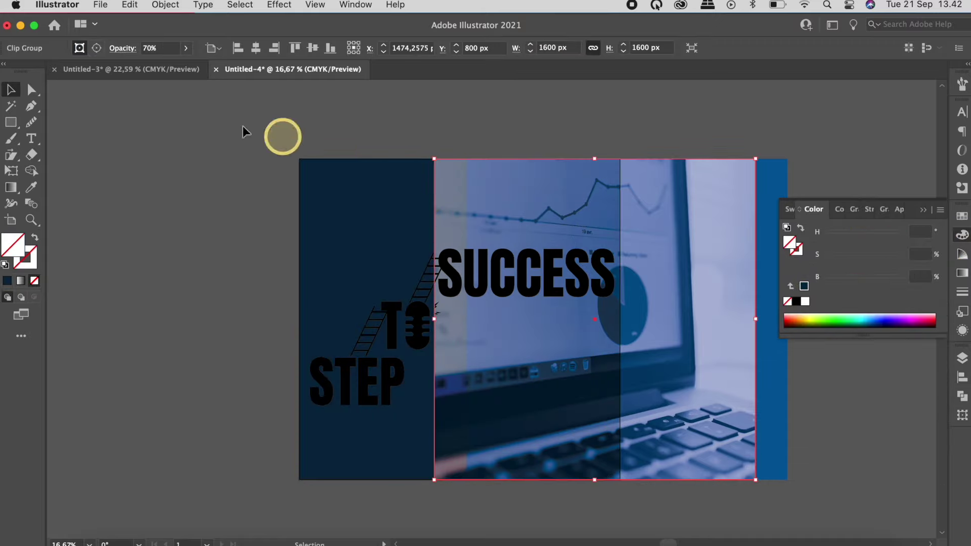
click(126, 55)
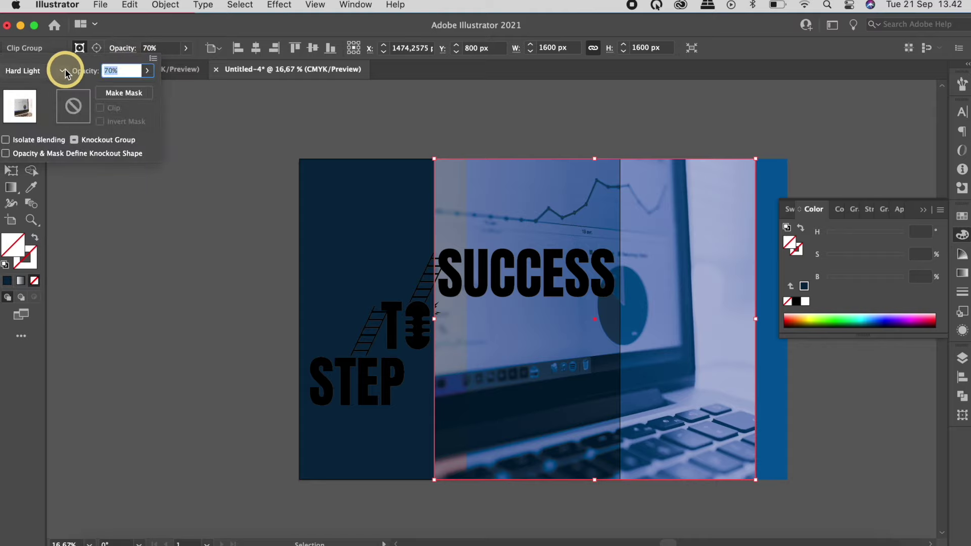
click(51, 71)
click(27, 84)
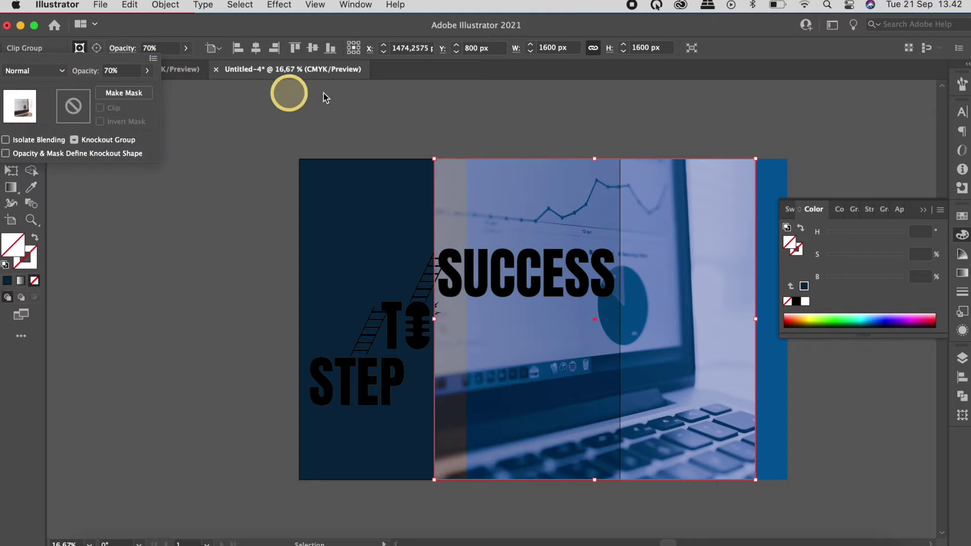
click(186, 48)
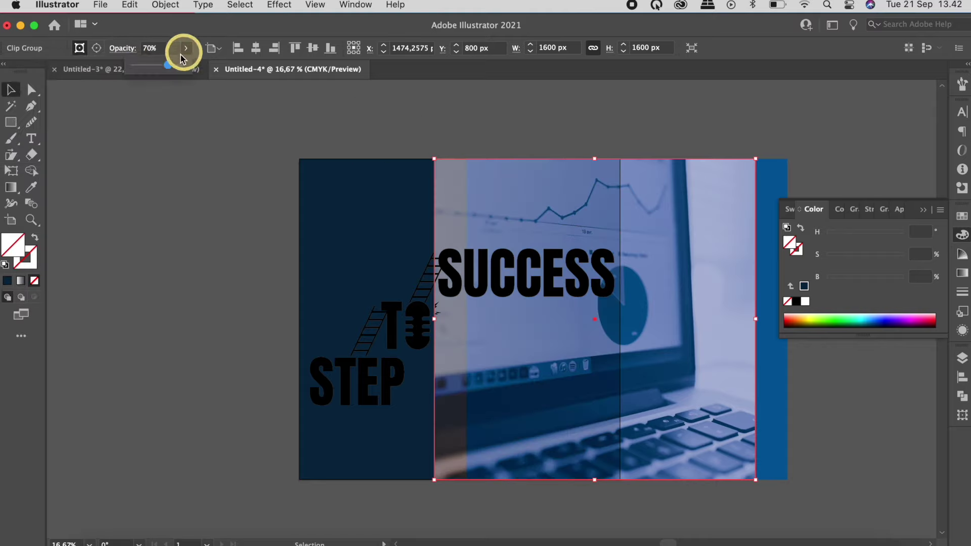
drag(183, 60, 158, 61)
click(370, 111)
- Centre the photo and image rectangles horizontally using Align to Artboard
click(445, 219)
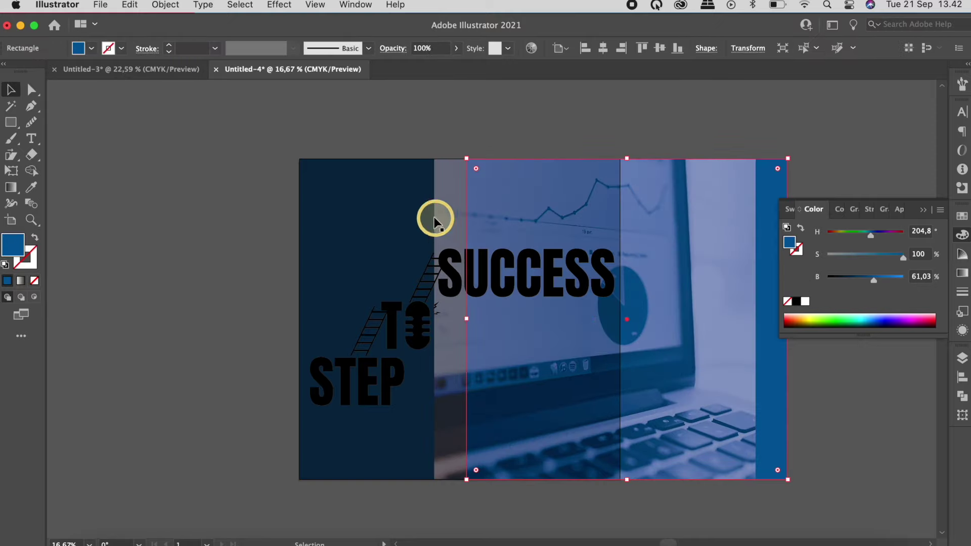
click(957, 378)
click(818, 388)
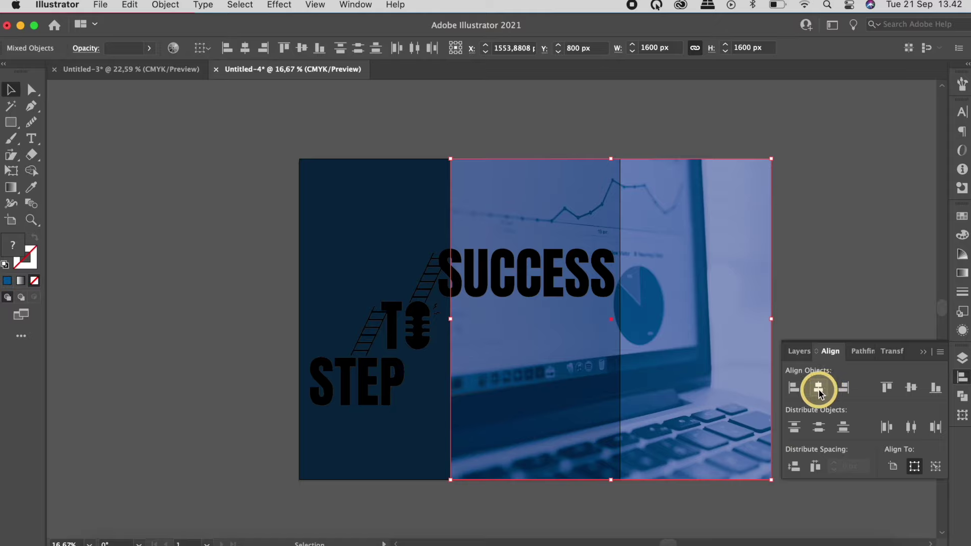
click(893, 466)
click(819, 388)
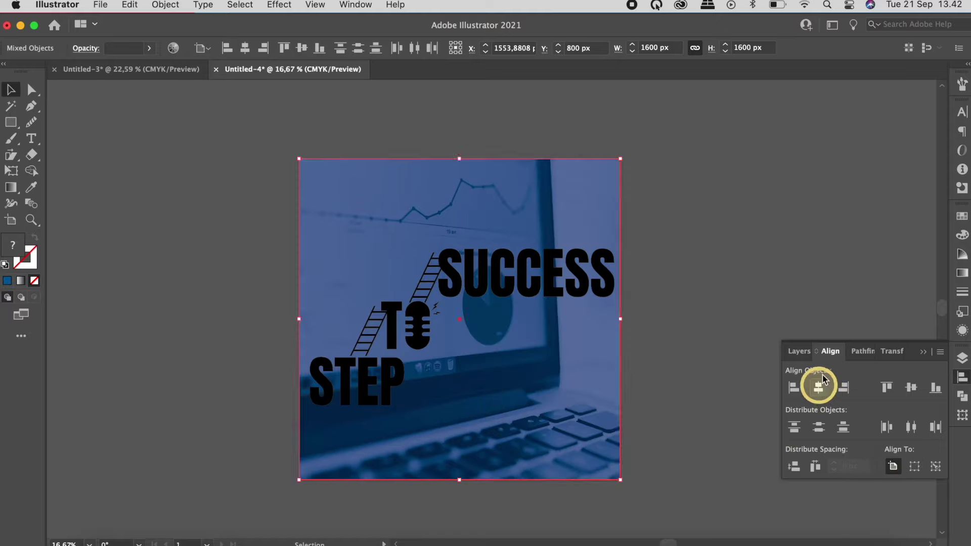
click(732, 221)
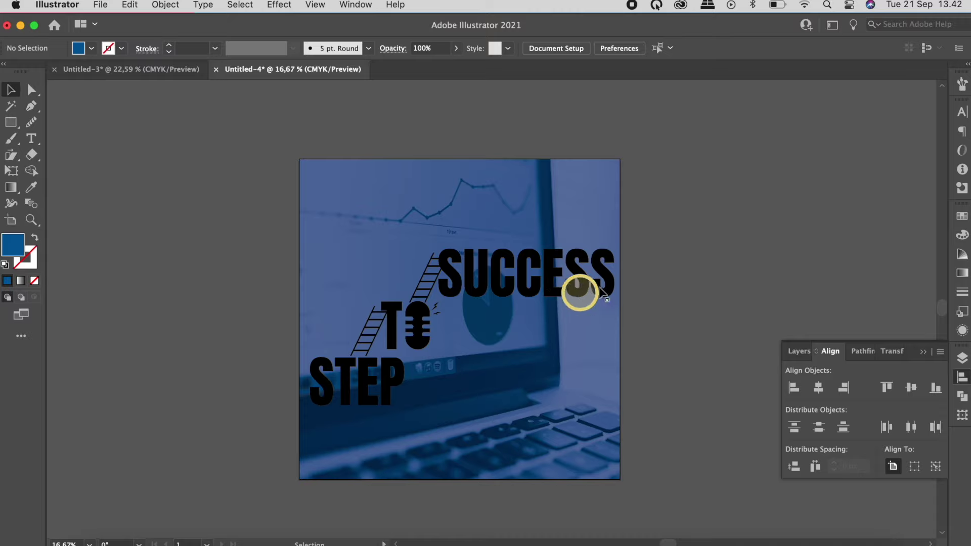
click(961, 360)
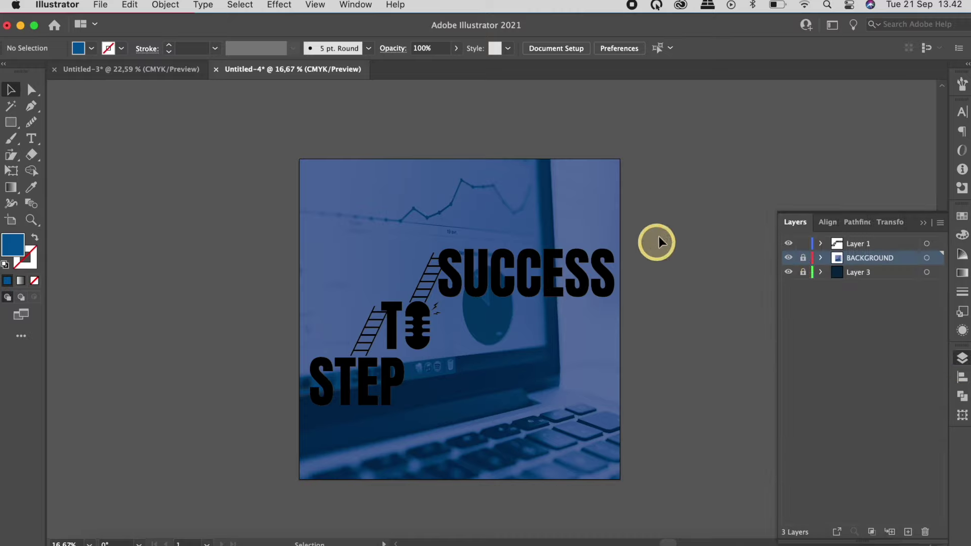
- Colour the STEP TO SUCCESS text-and-ladder group yellow
click(306, 403)
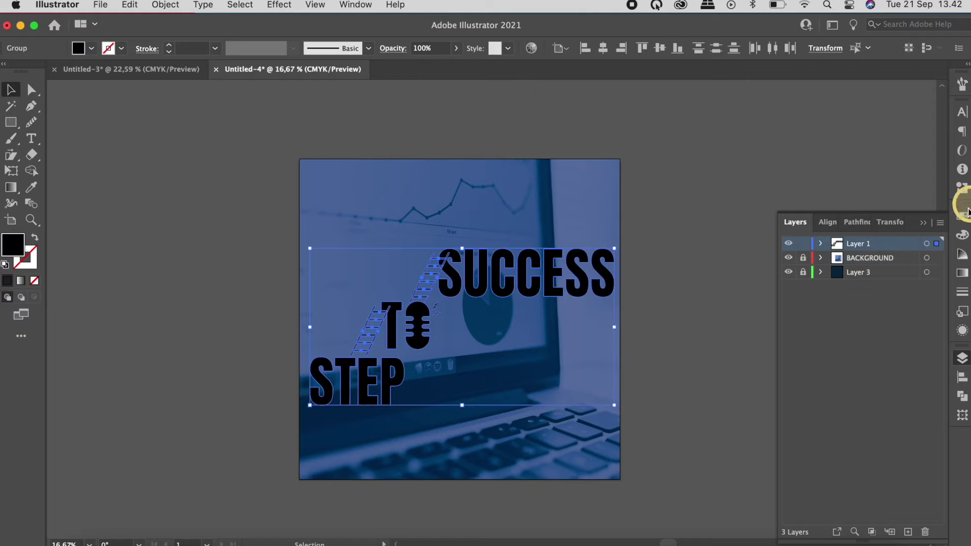
click(962, 236)
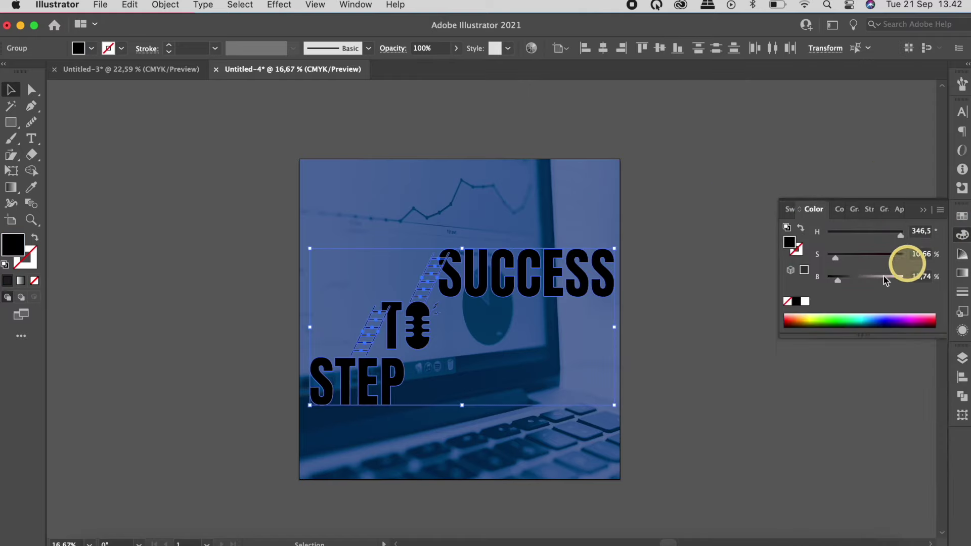
click(808, 317)
click(726, 243)
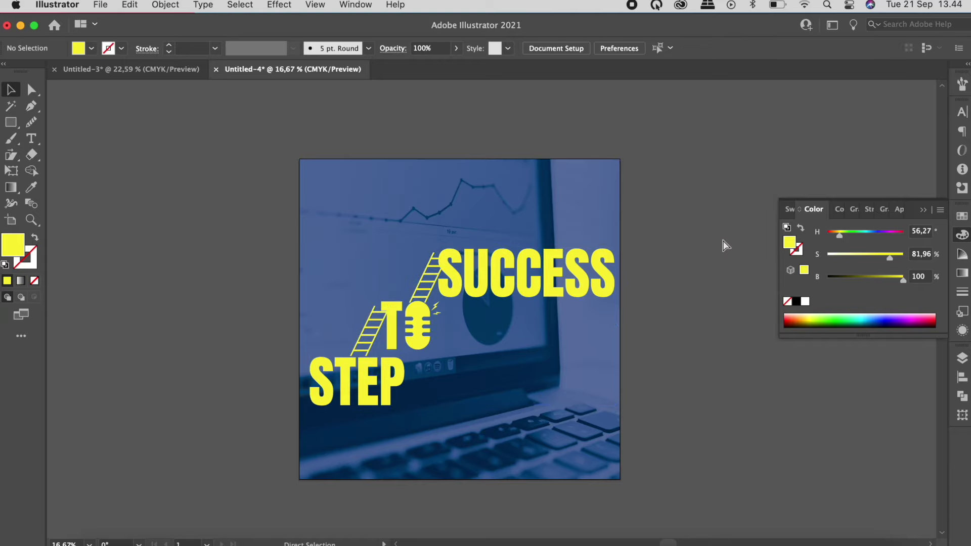
- Move the yellow title-and-ladder group higher on the cover
key(super+equal)
key(super+equal)
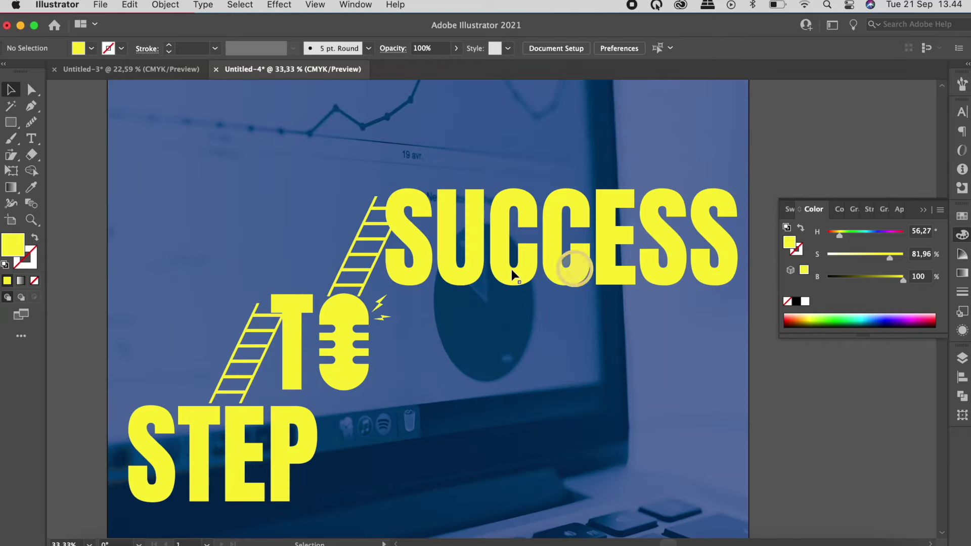
scroll(487, 259, left, 3)
click(297, 337)
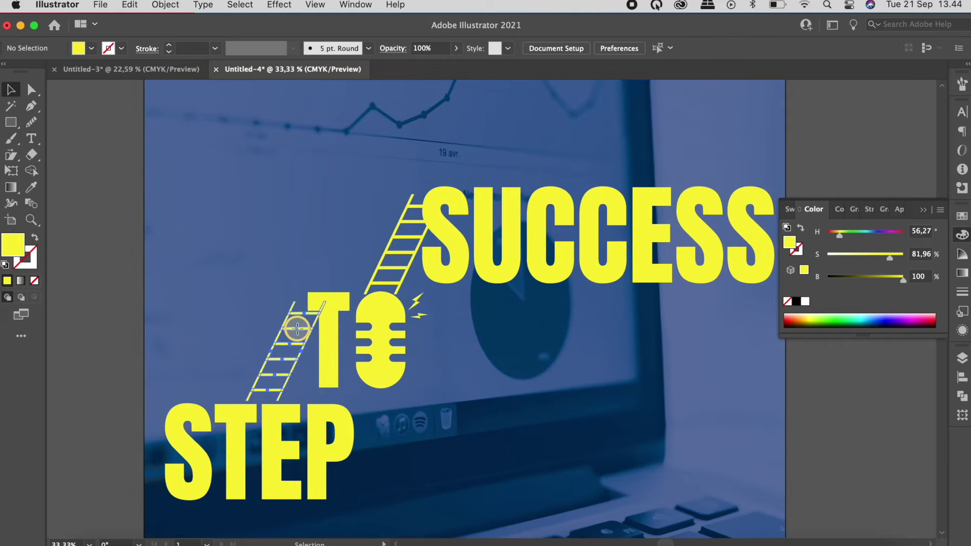
click(298, 328)
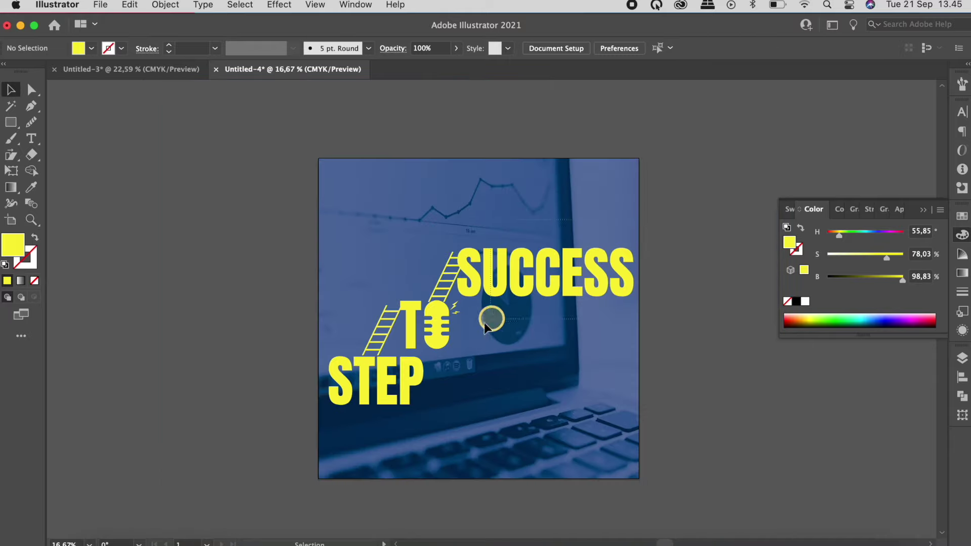
drag(367, 400, 404, 329)
click(728, 123)
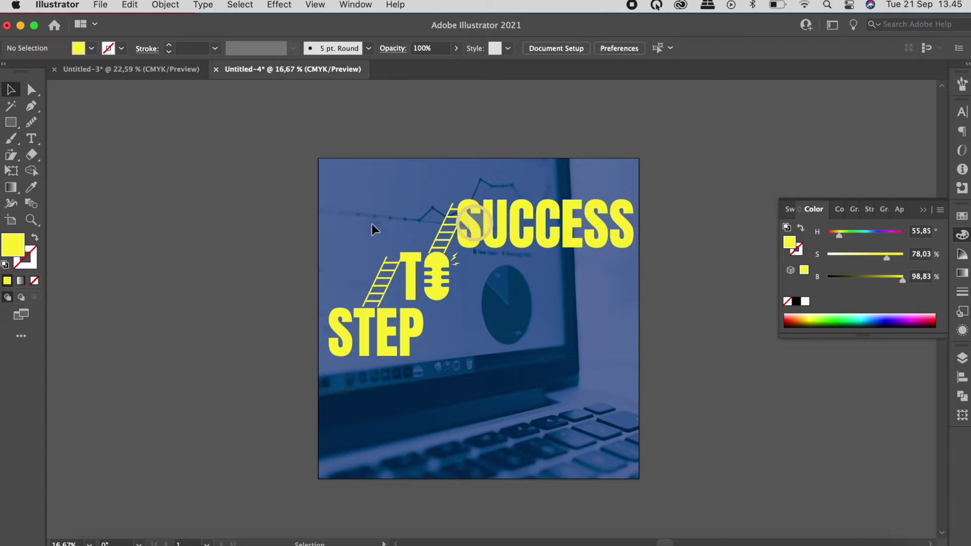
click(31, 138)
- Add the word PODCAST and position it at the lower centre
click(347, 420)
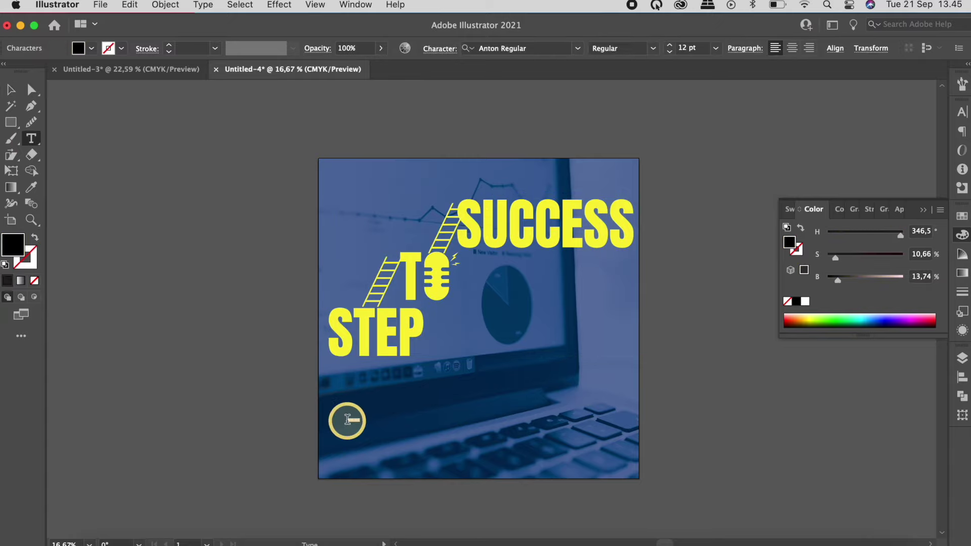
text(PODCAST)
click(10, 90)
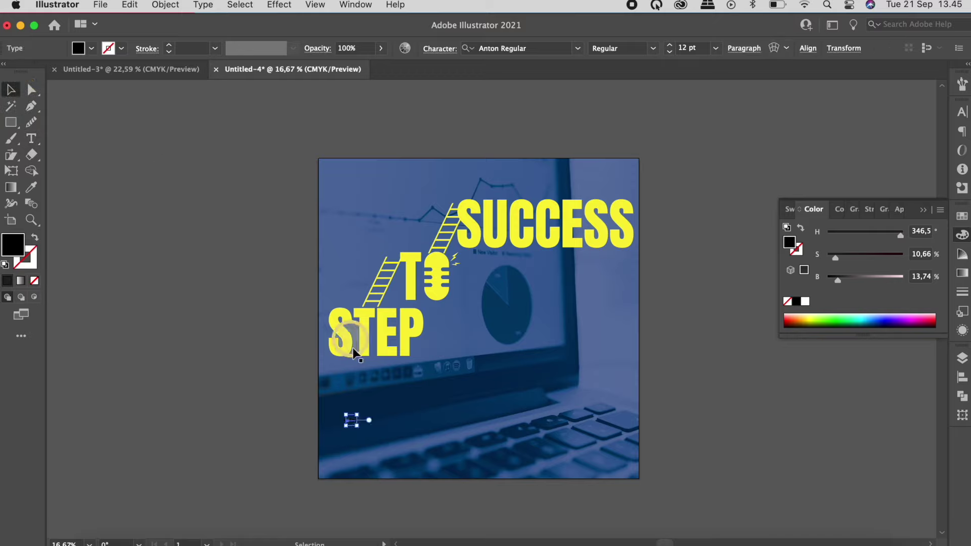
mouse_move(354, 421)
mouse_down()
mouse_move(406, 441)
mouse_move(475, 417)
mouse_up()
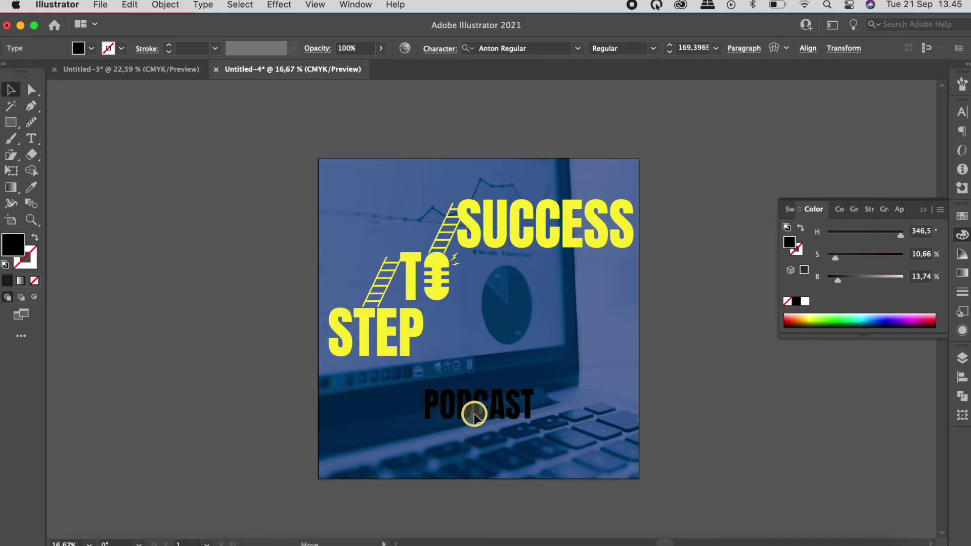
- Draw a box over PODCAST, sample the title's yellow, and send it behind the text
click(12, 121)
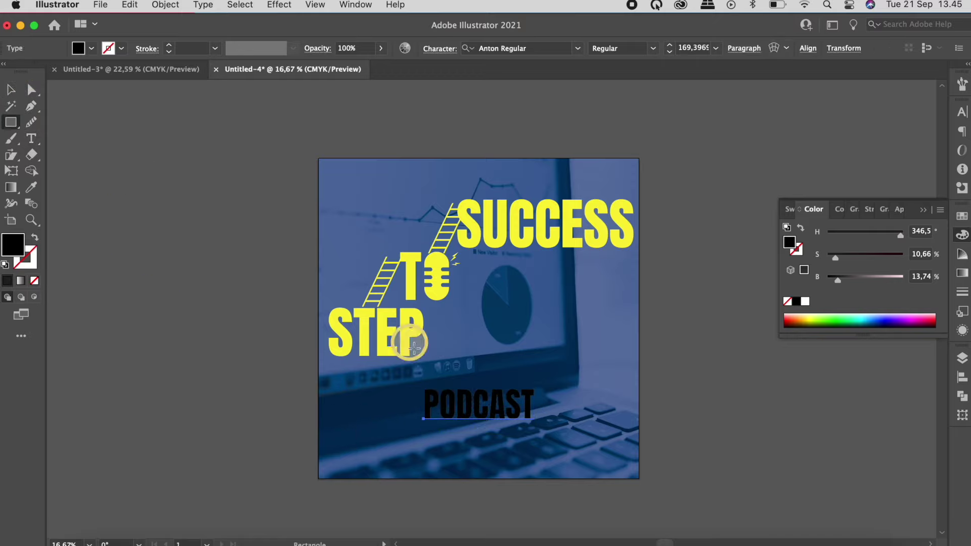
drag(389, 377, 568, 433)
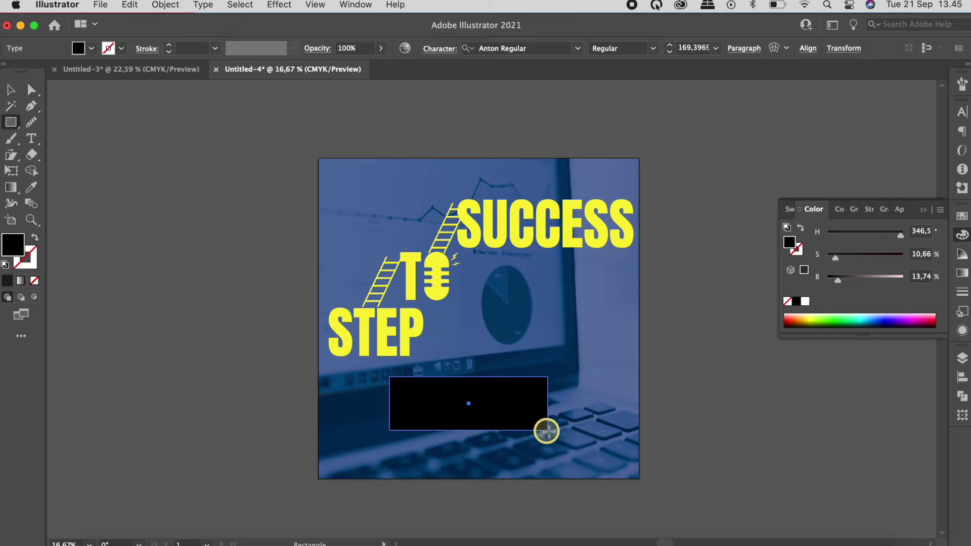
key(i)
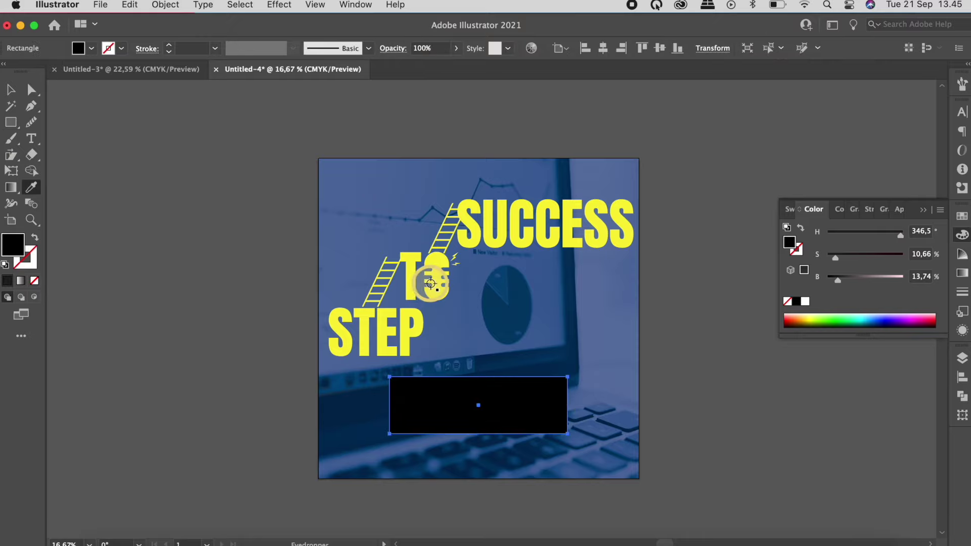
click(430, 284)
click(14, 90)
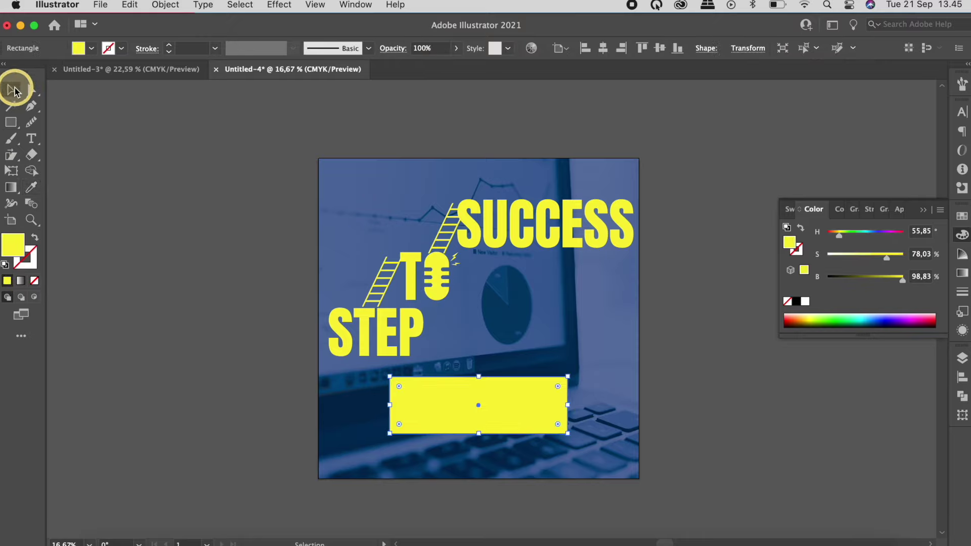
click(178, 5)
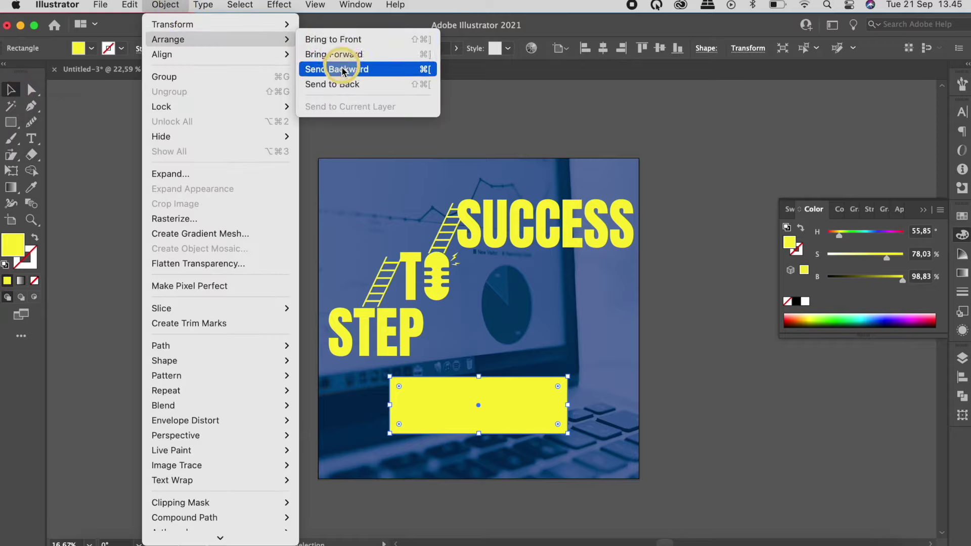
click(354, 69)
- Shrink the yellow box around its centre so it hugs the PODCAST word
click(661, 427)
click(564, 382)
drag(567, 376, 560, 379)
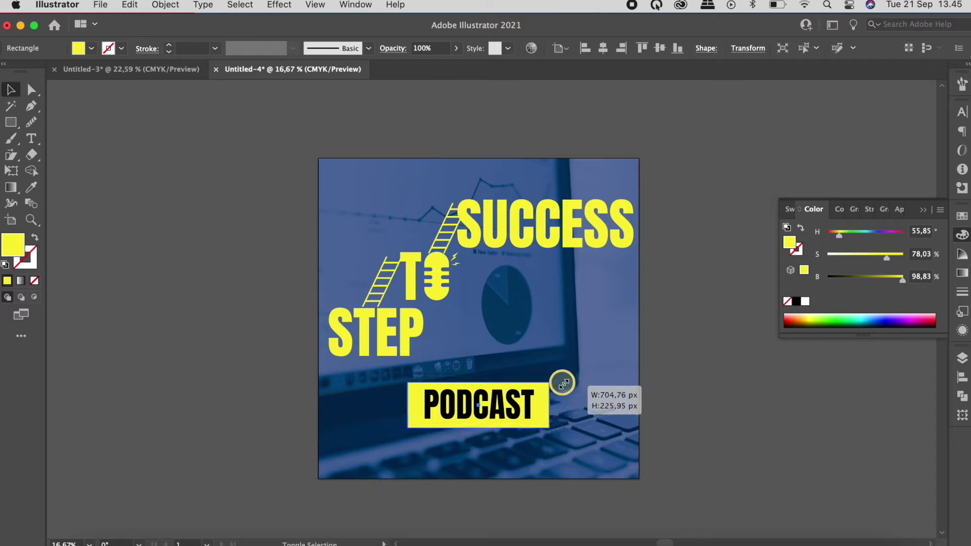
click(524, 391)
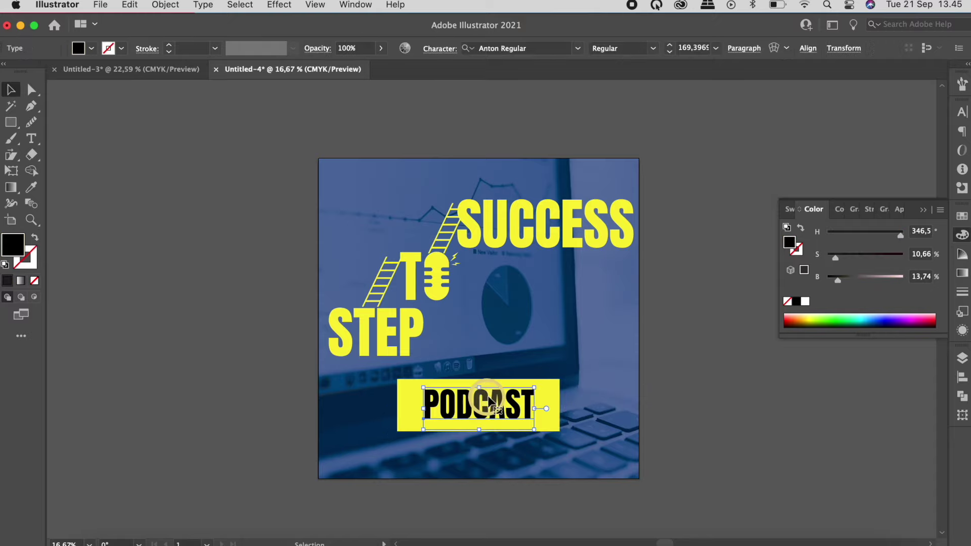
click(547, 393)
drag(559, 405, 544, 405)
click(677, 265)
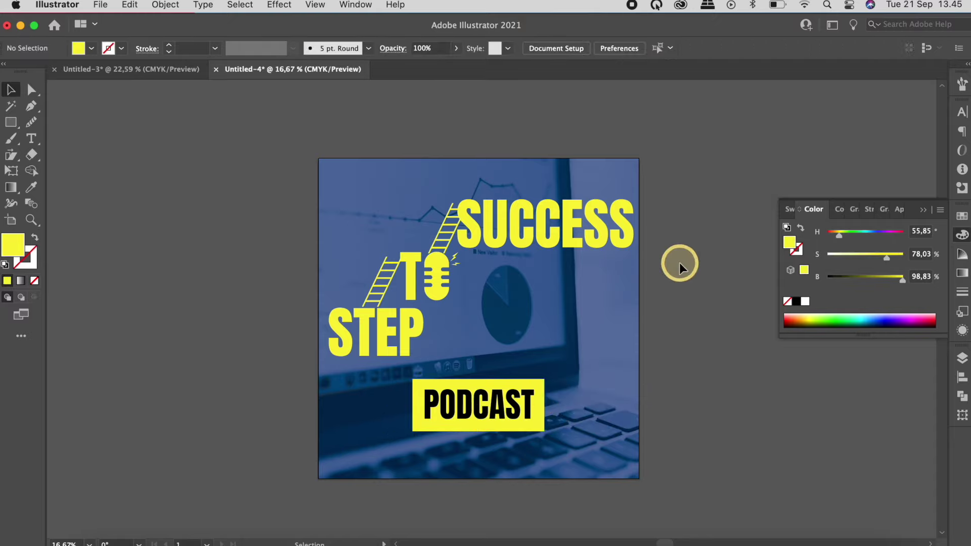
key(F7)
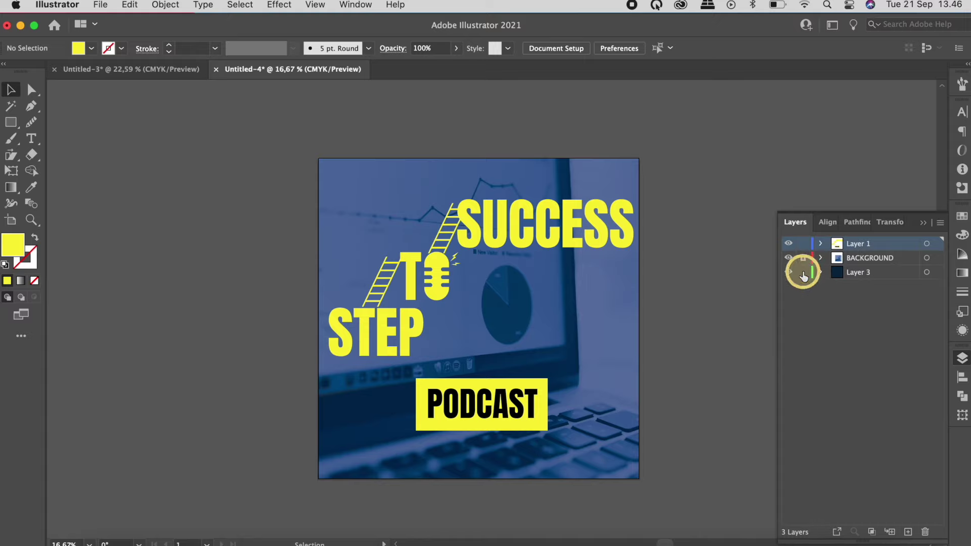
- Turn the backdrop rectangle fully black by setting brightness to 0
click(622, 316)
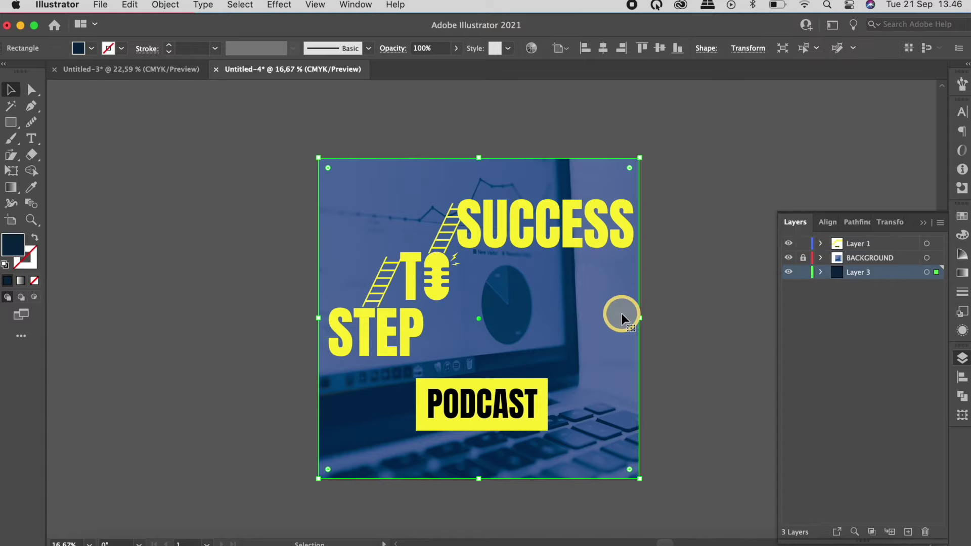
click(960, 236)
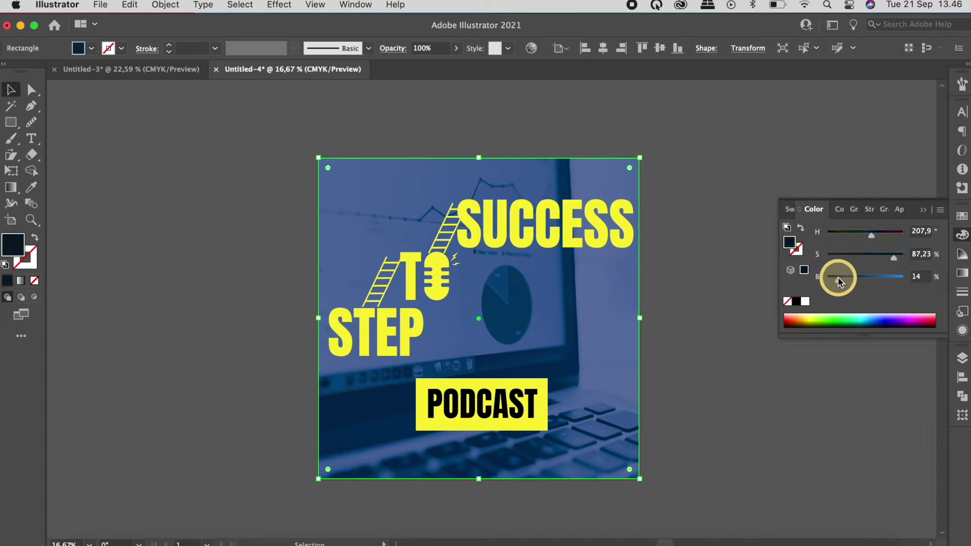
drag(837, 277, 817, 276)
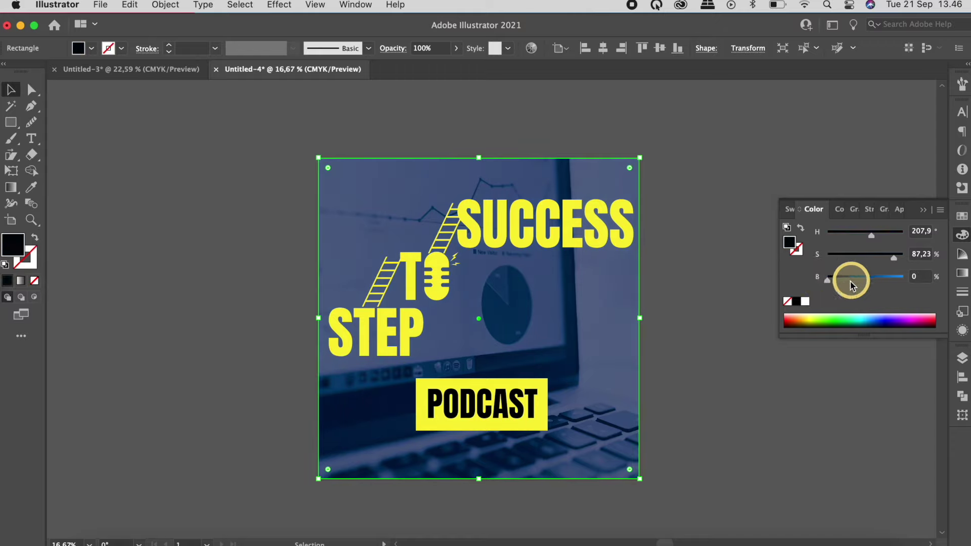
click(723, 282)
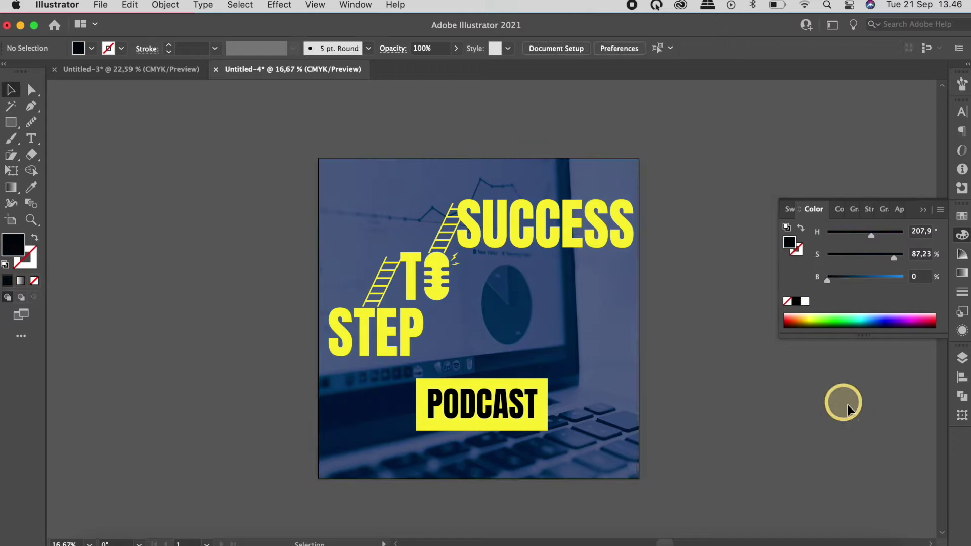
click(962, 358)
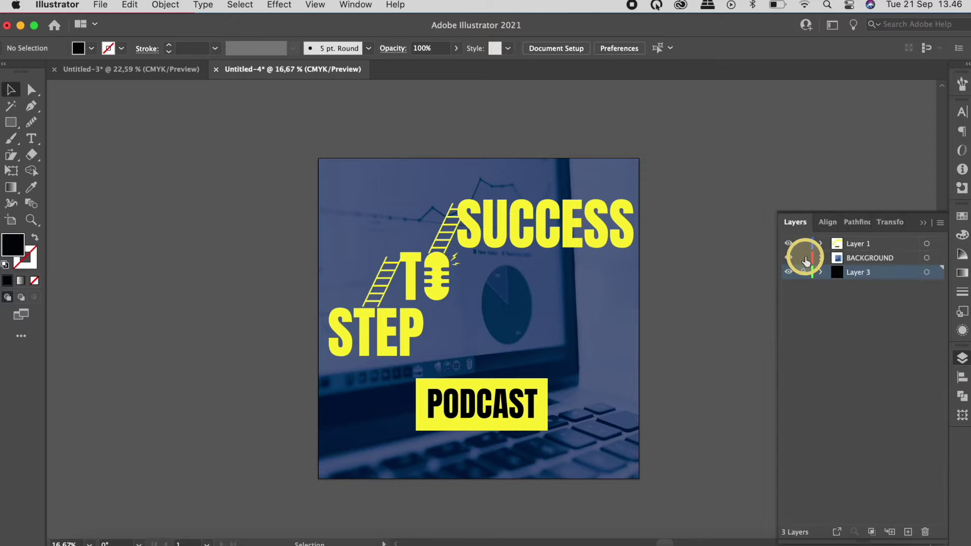
- Lower the laptop photo's opacity to 36%
drag(622, 316, 715, 318)
click(381, 235)
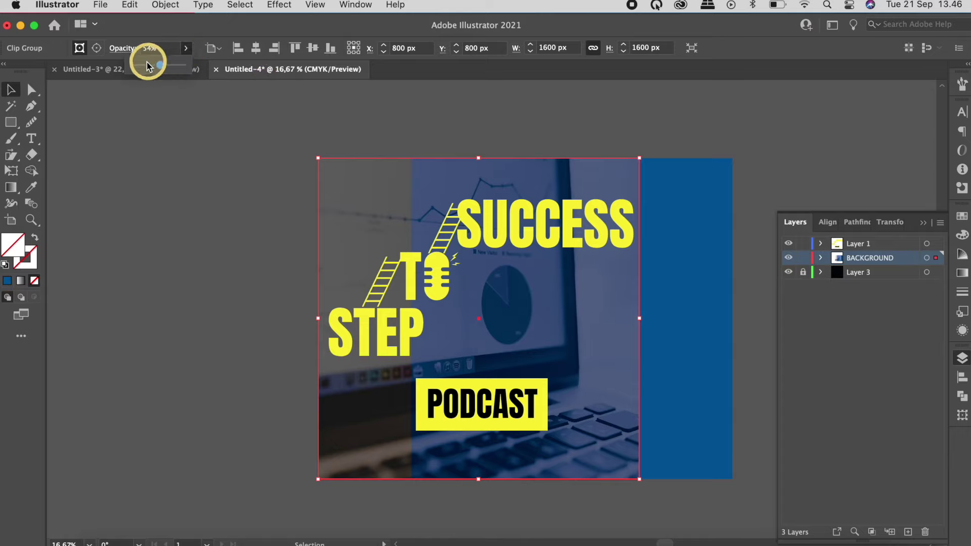
click(147, 63)
drag(151, 67, 160, 73)
click(962, 377)
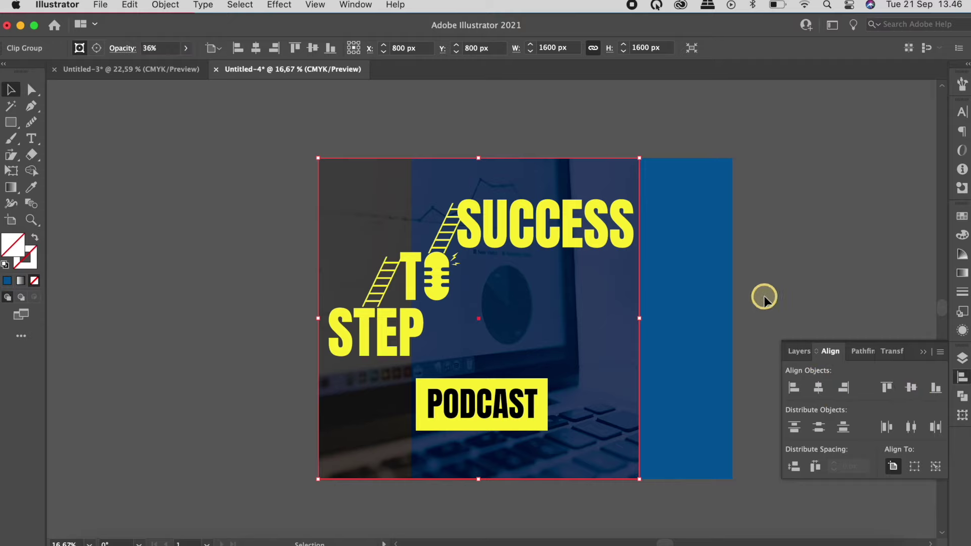
- Centre the blue overlay rectangle horizontally on the artboard
click(722, 303)
click(818, 390)
click(819, 263)
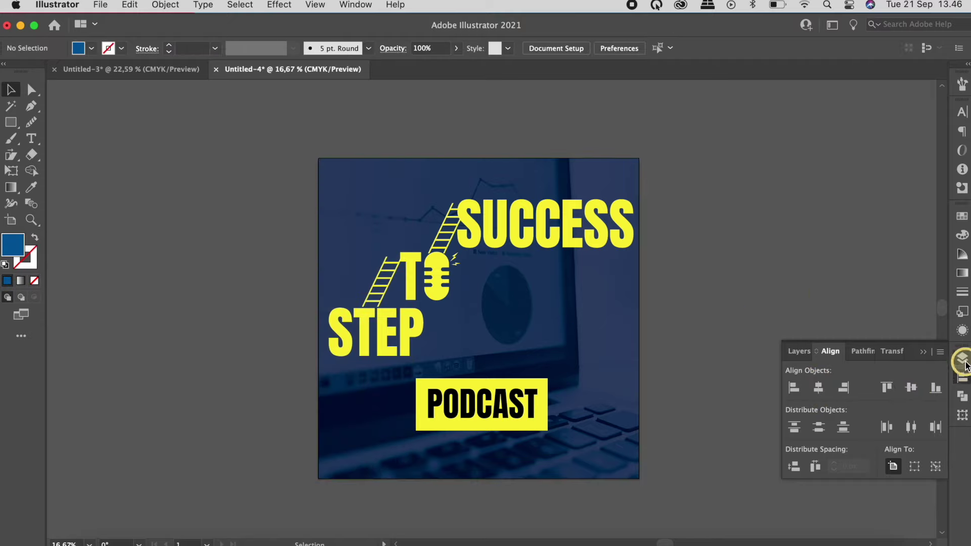
click(962, 358)
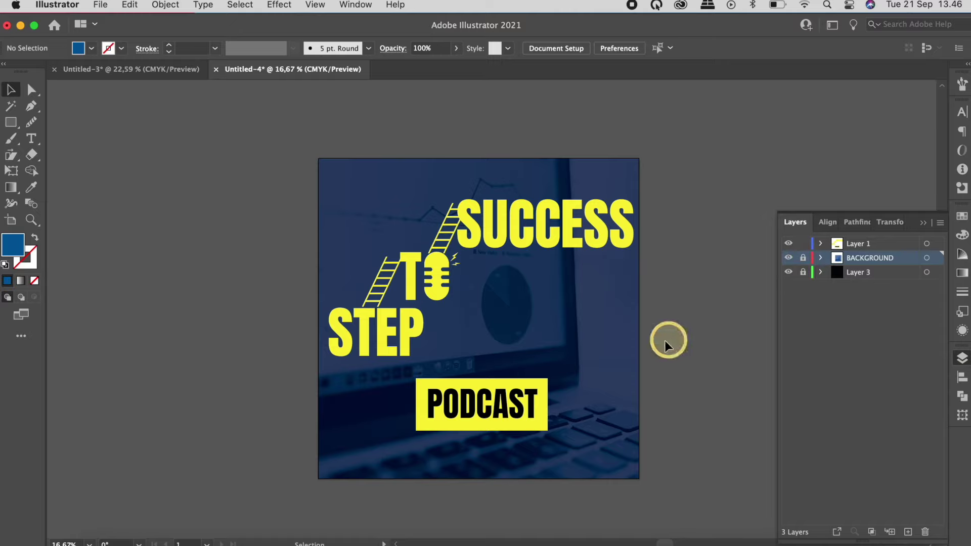
- Nudge the PODCAST box up slightly and start a new text line beneath it
drag(513, 423, 517, 410)
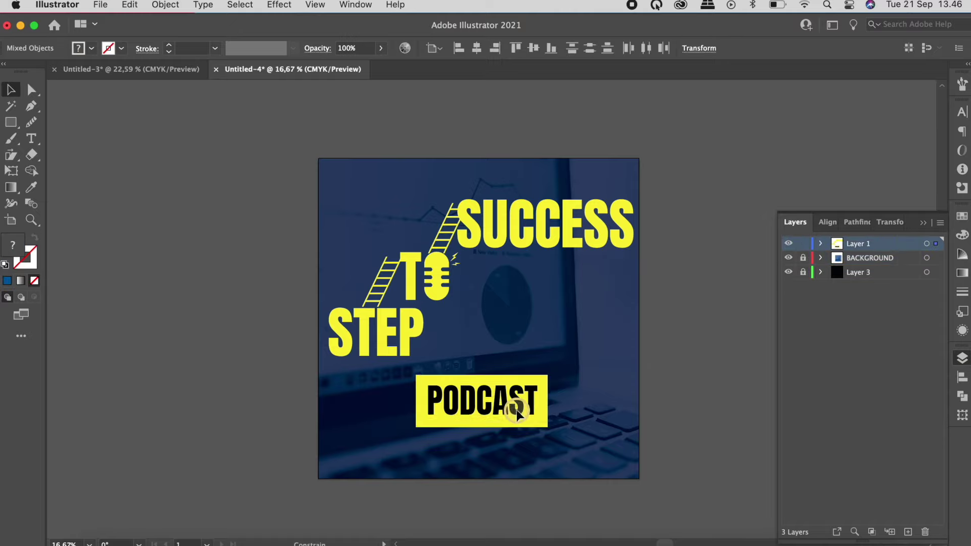
click(658, 299)
click(31, 138)
click(357, 444)
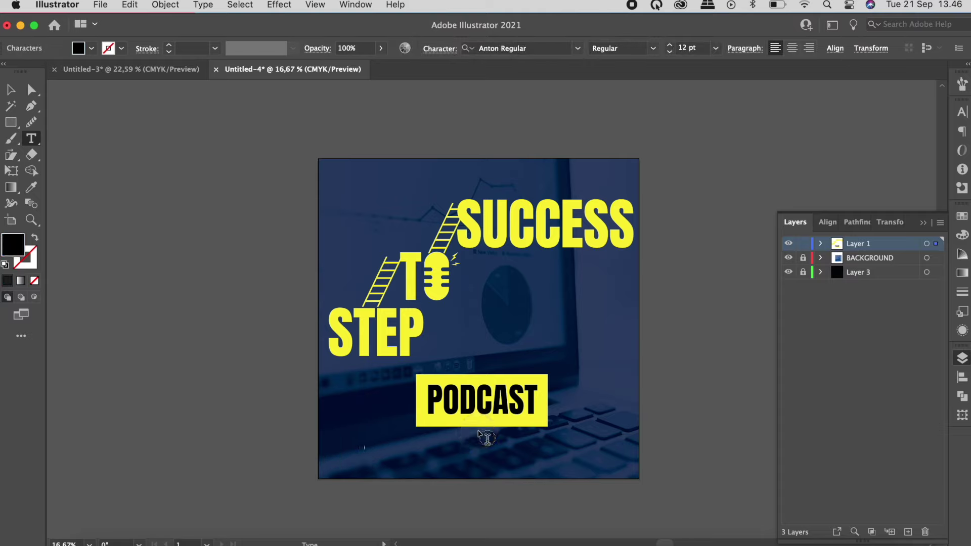
- Enlarge the new subtitle under PODCAST and give it the PODCAST box's yellow
click(11, 90)
click(375, 444)
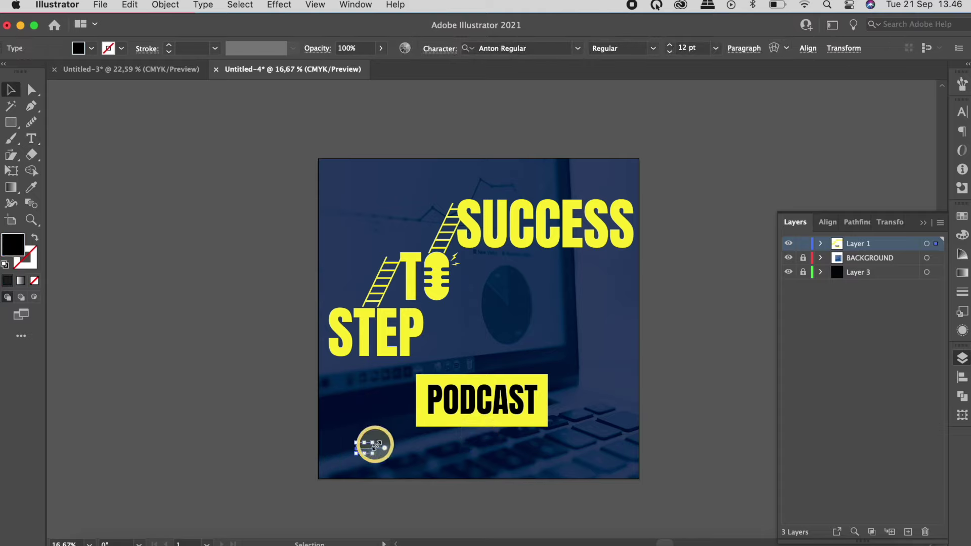
mouse_move(419, 412)
mouse_down()
mouse_move(427, 439)
mouse_move(485, 444)
mouse_up()
key(i)
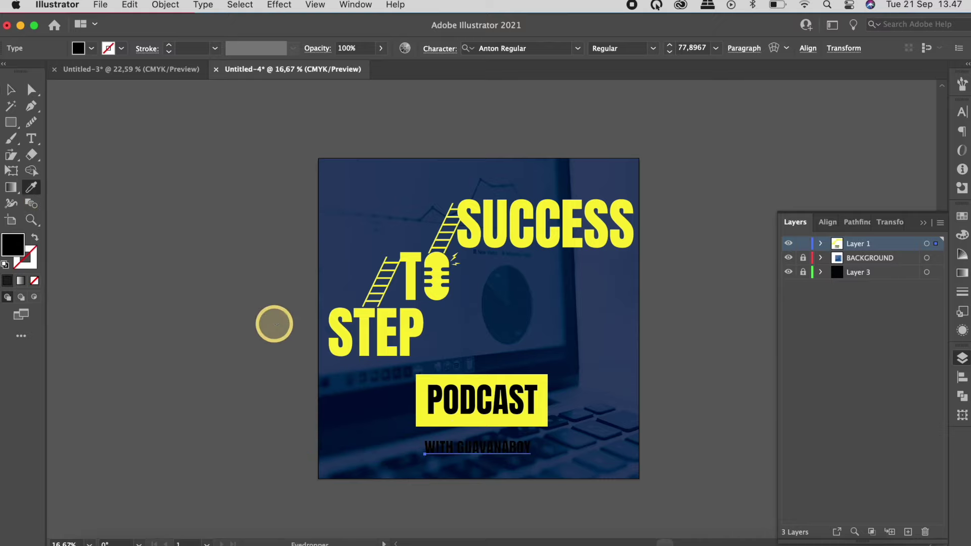
click(465, 381)
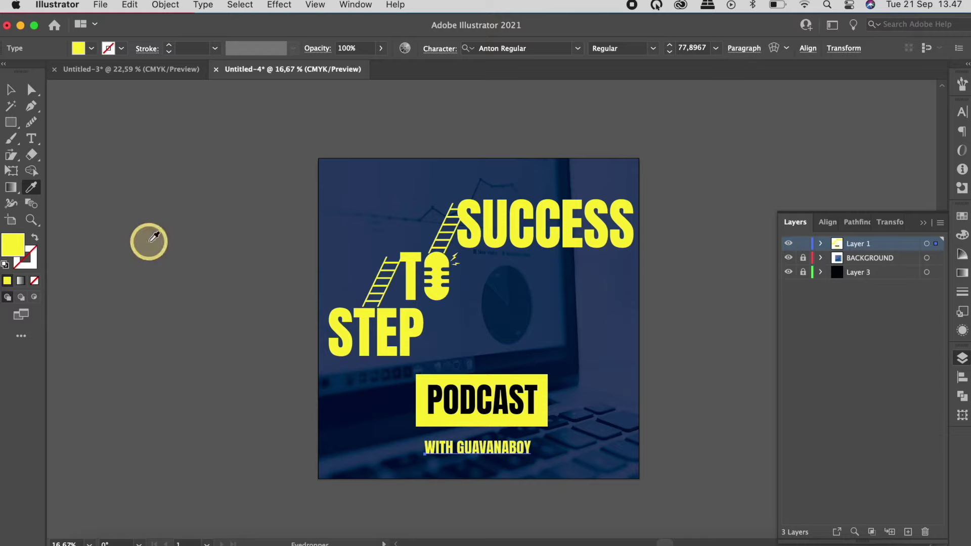
click(963, 235)
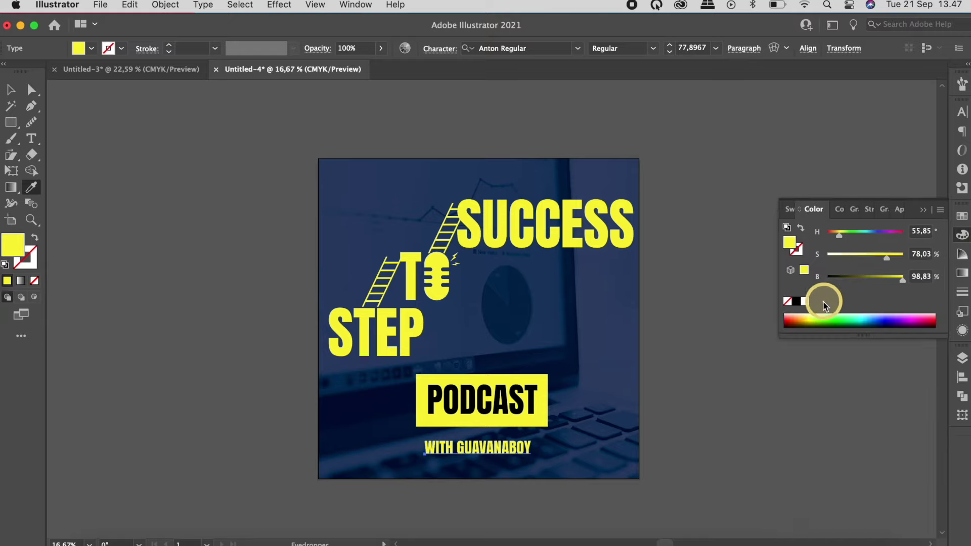
- Fill the subtitle text with white
click(803, 302)
click(11, 90)
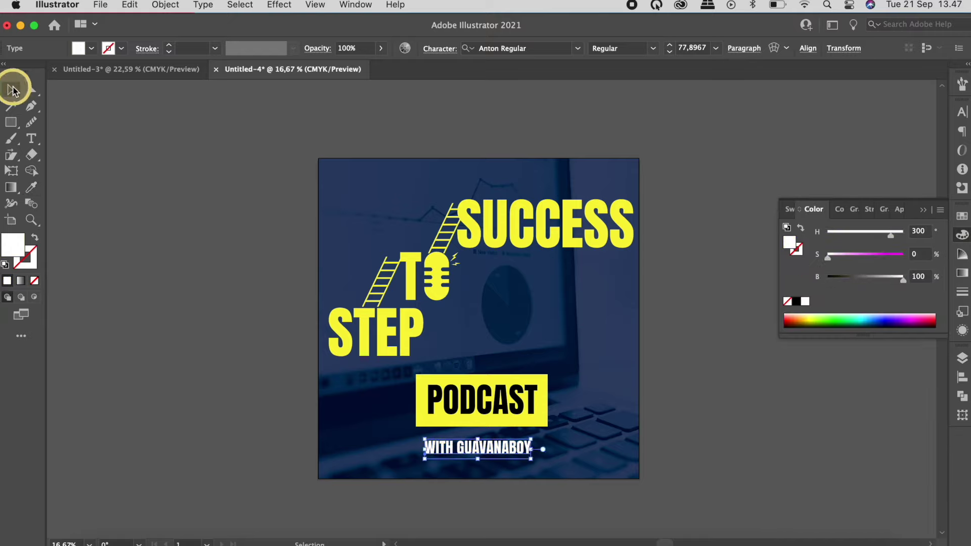
click(582, 303)
click(520, 449)
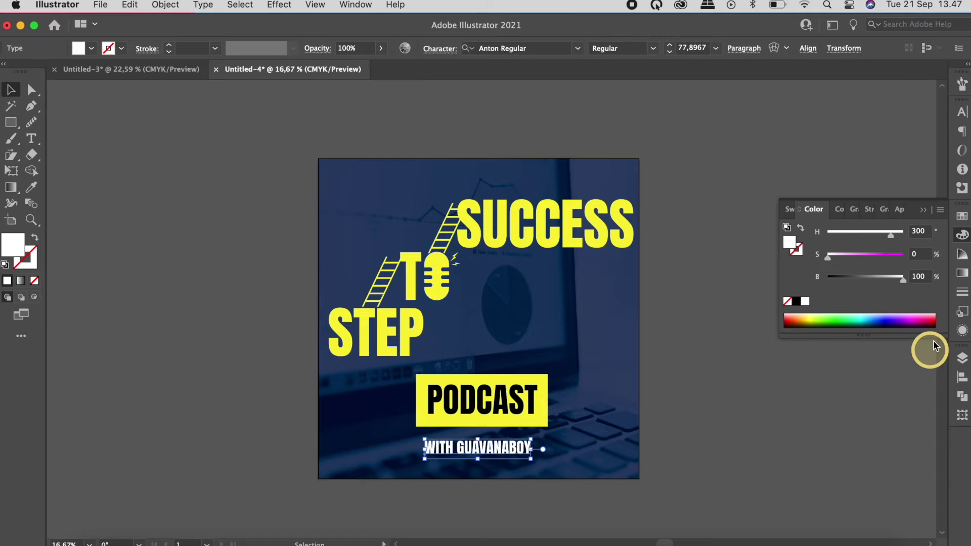
- Set the subtitle in FranklinGothic URW Demi and break it onto two lines
click(962, 111)
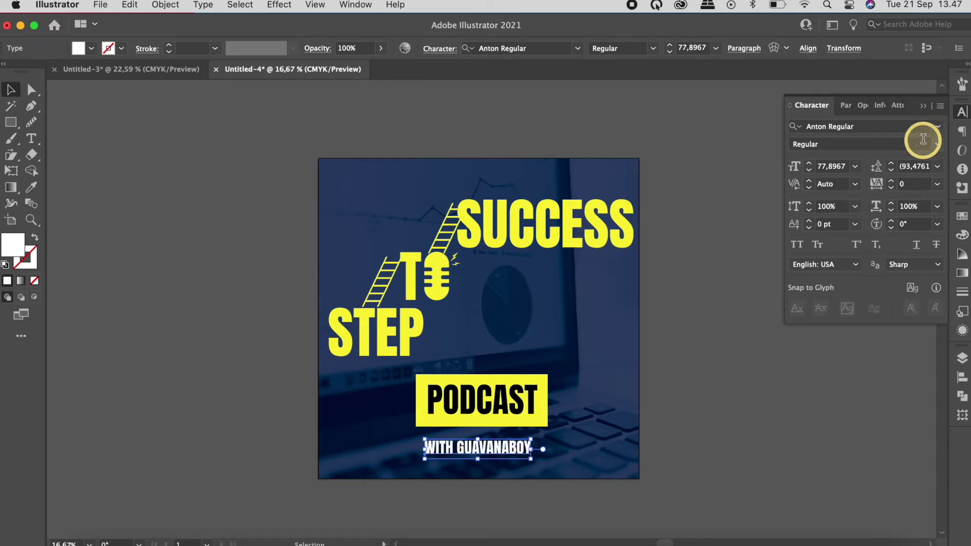
click(937, 127)
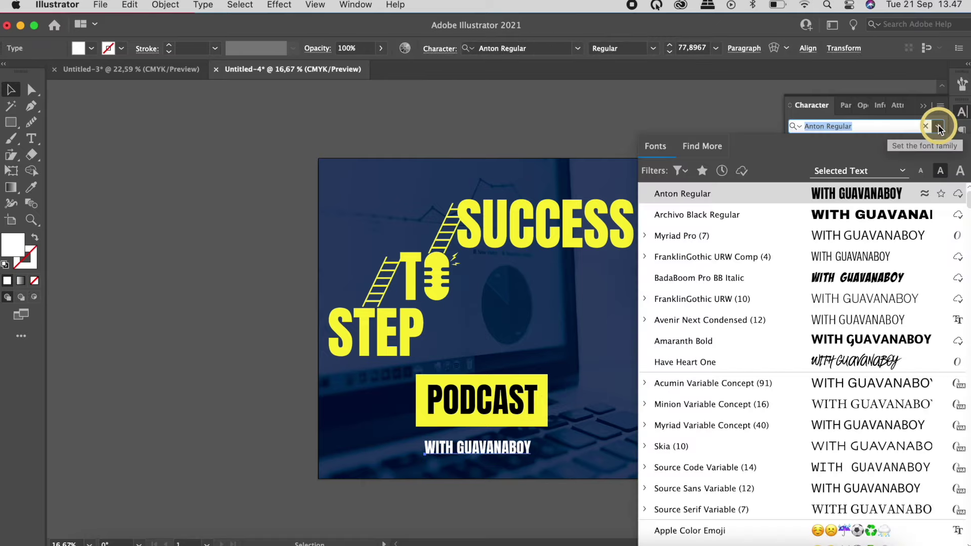
text(fr)
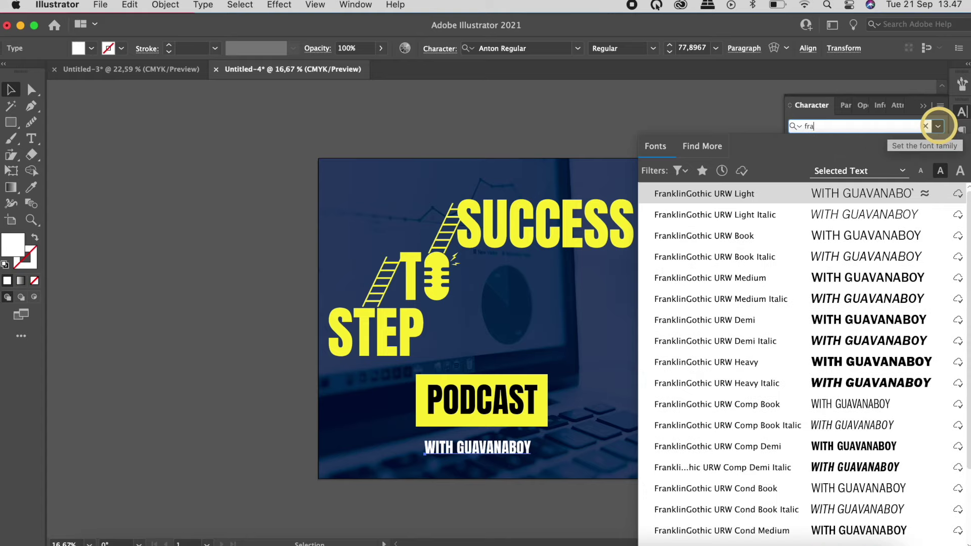
text(a)
click(887, 325)
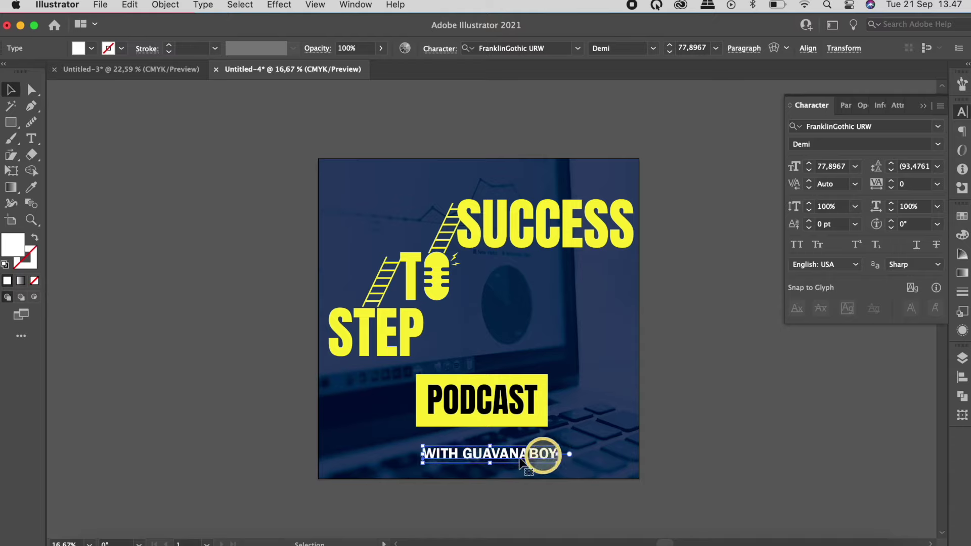
double_click(463, 455)
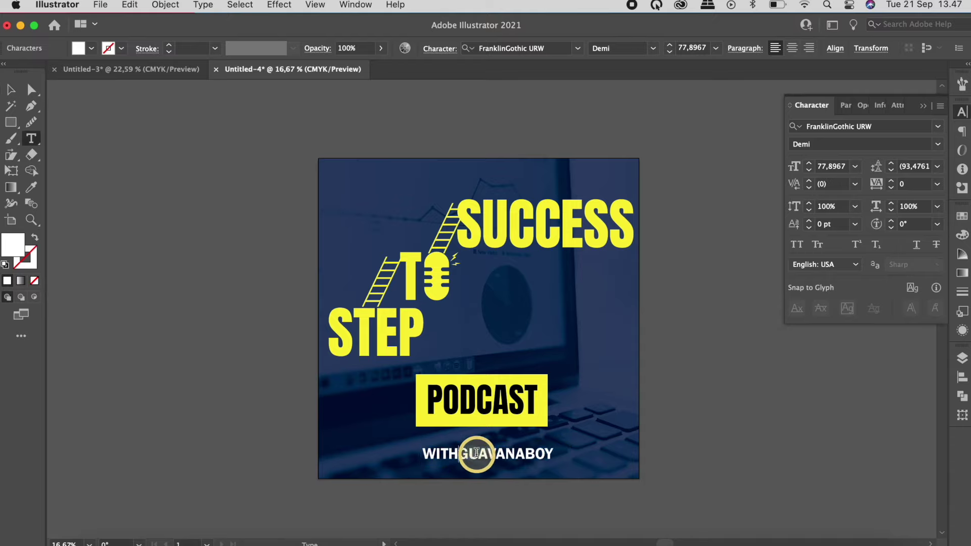
key(Return)
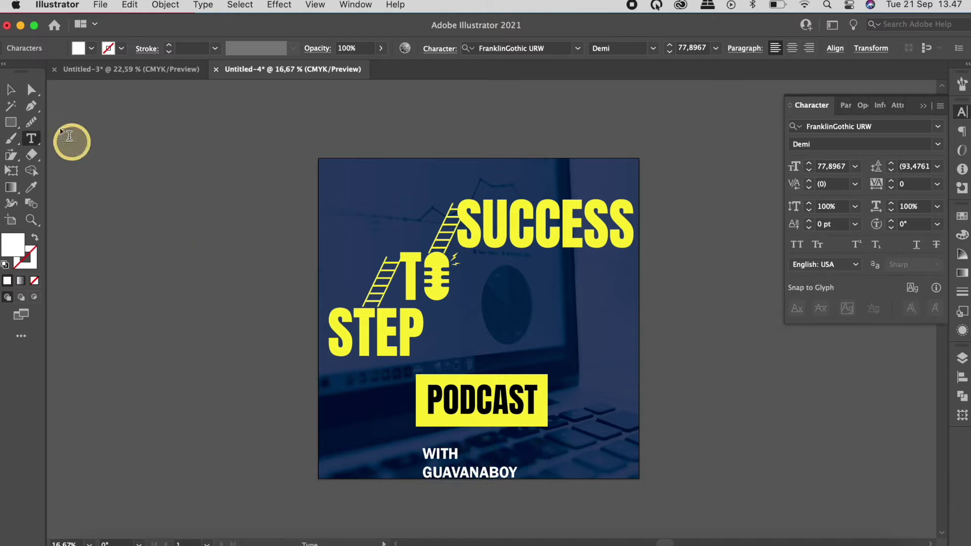
- Centre-align the two subtitle lines and centre the subtitle horizontally on the artboard
click(11, 90)
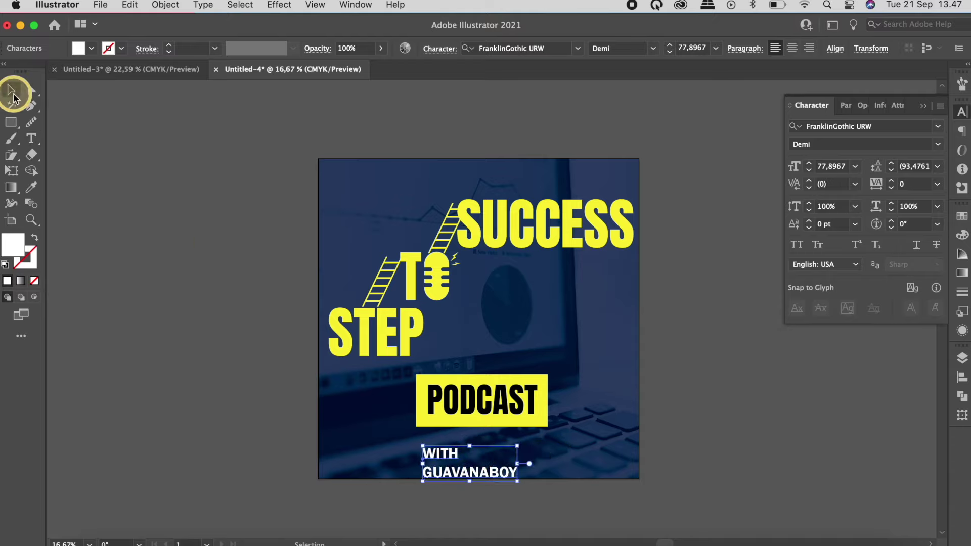
click(851, 108)
click(821, 128)
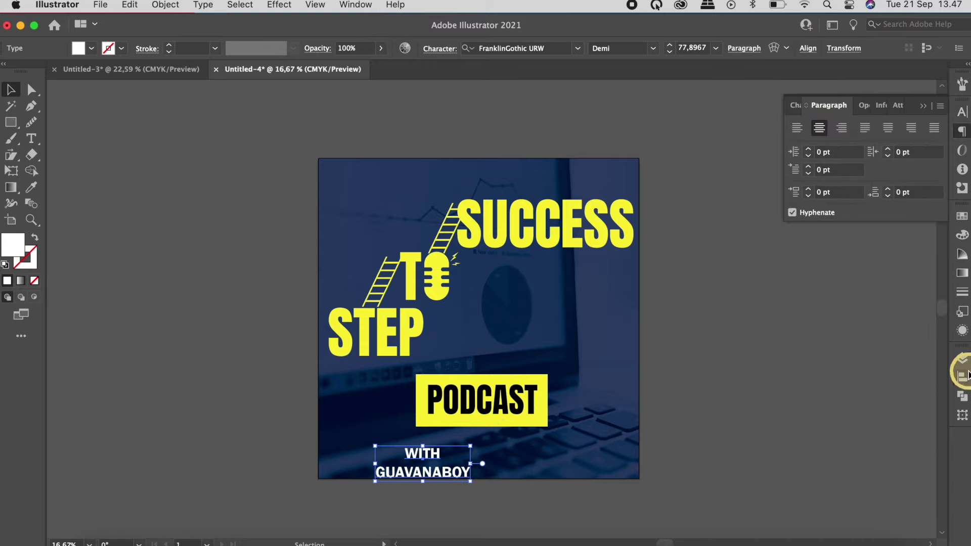
click(964, 376)
click(818, 388)
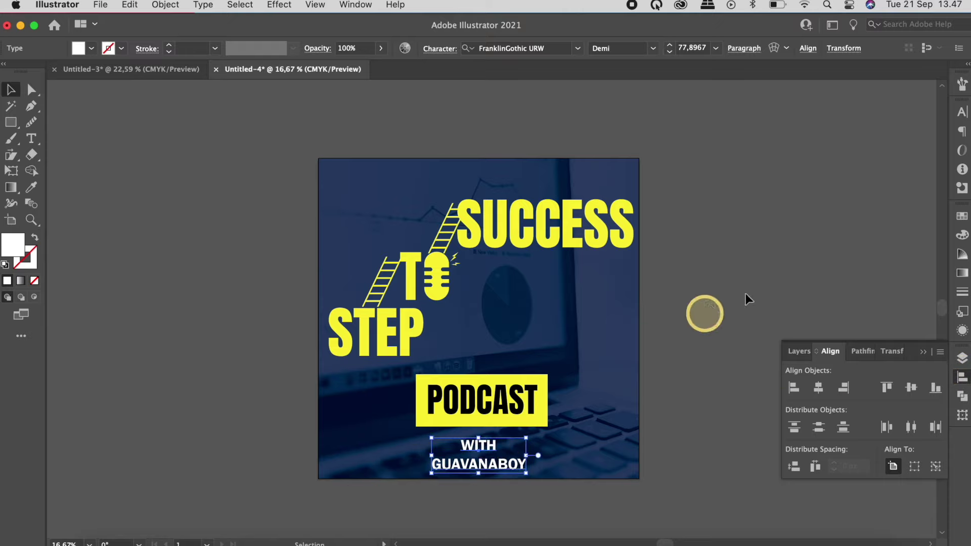
- Tighten the subtitle's line spacing, then shrink WITH to 60 pt
click(962, 111)
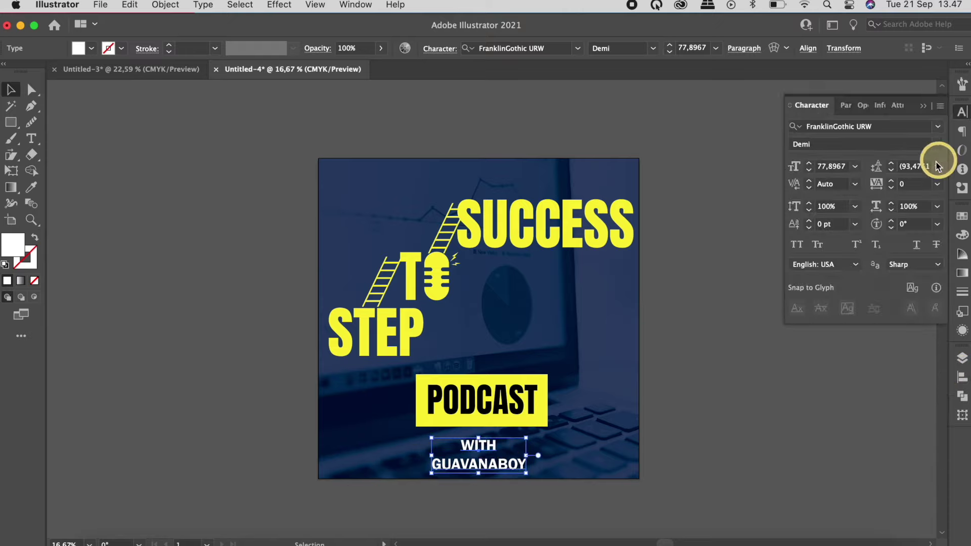
click(891, 175)
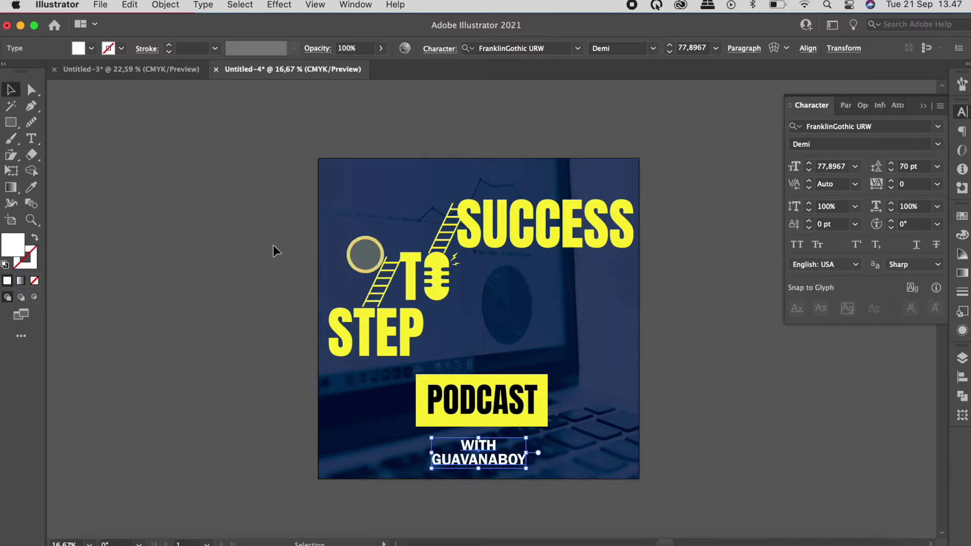
click(30, 139)
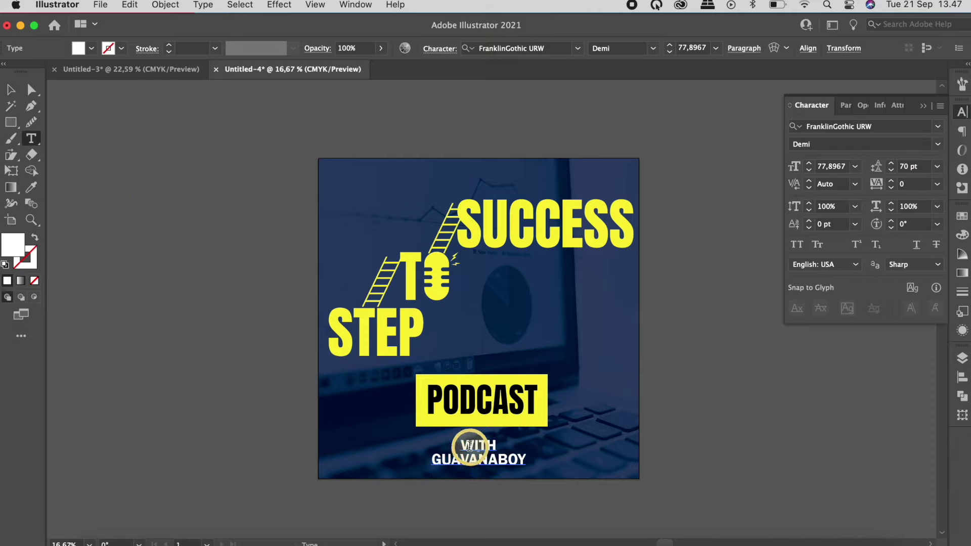
click(475, 447)
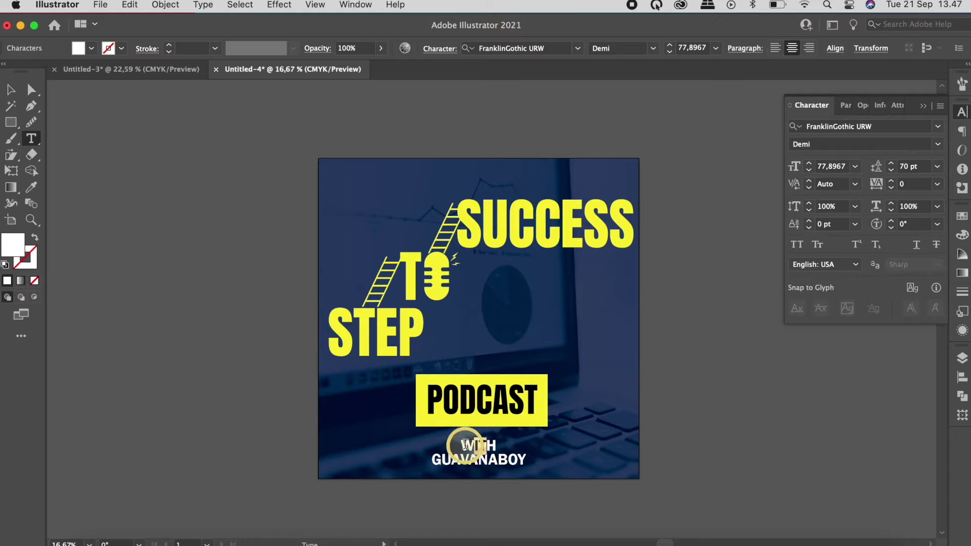
click(809, 174)
click(808, 173)
click(809, 174)
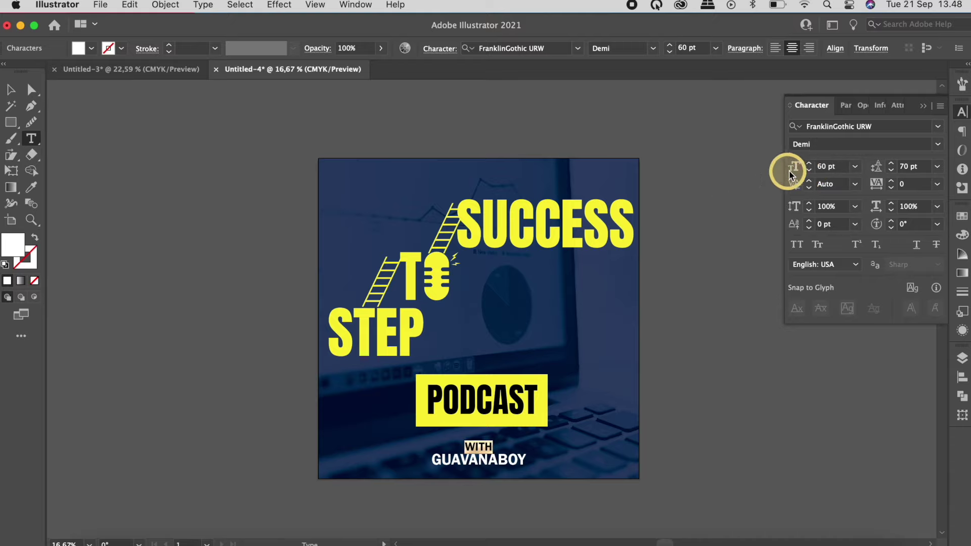
- Raise the leading between WITH and GUAVANABOY to 90 pt
click(10, 90)
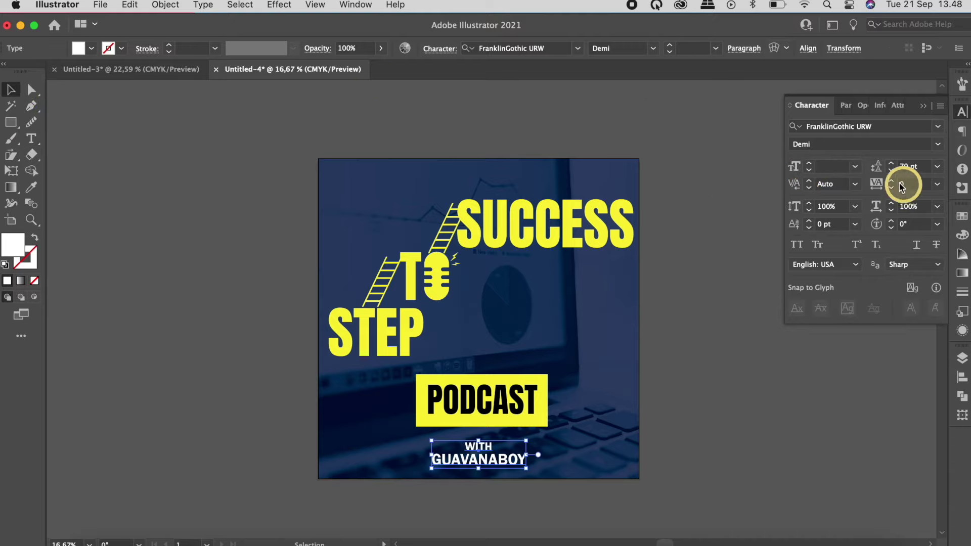
click(890, 163)
click(760, 320)
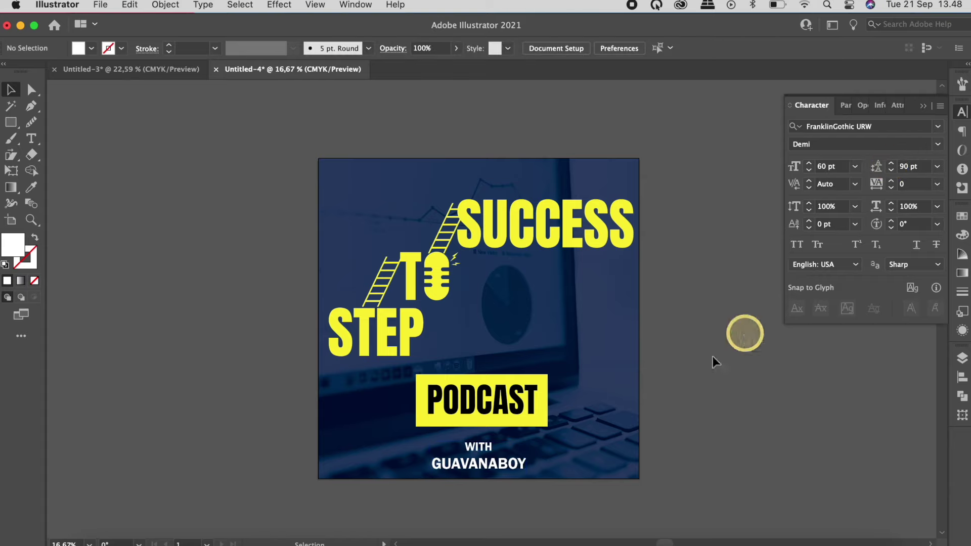
click(516, 466)
click(746, 424)
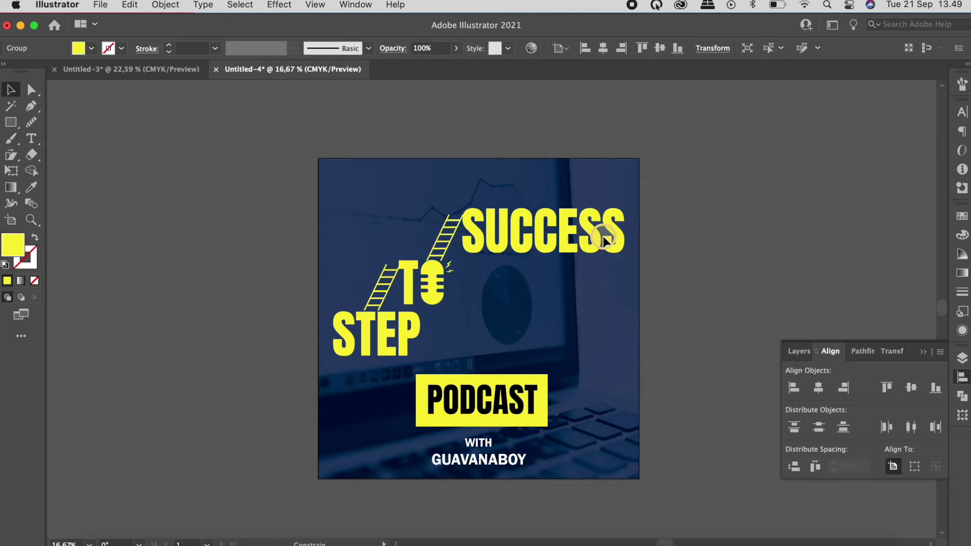
- Lower the title group slightly and scale the PODCAST text and box down around their centre
drag(602, 226, 602, 232)
click(721, 205)
click(511, 399)
shift+click(542, 380)
drag(550, 376, 545, 379)
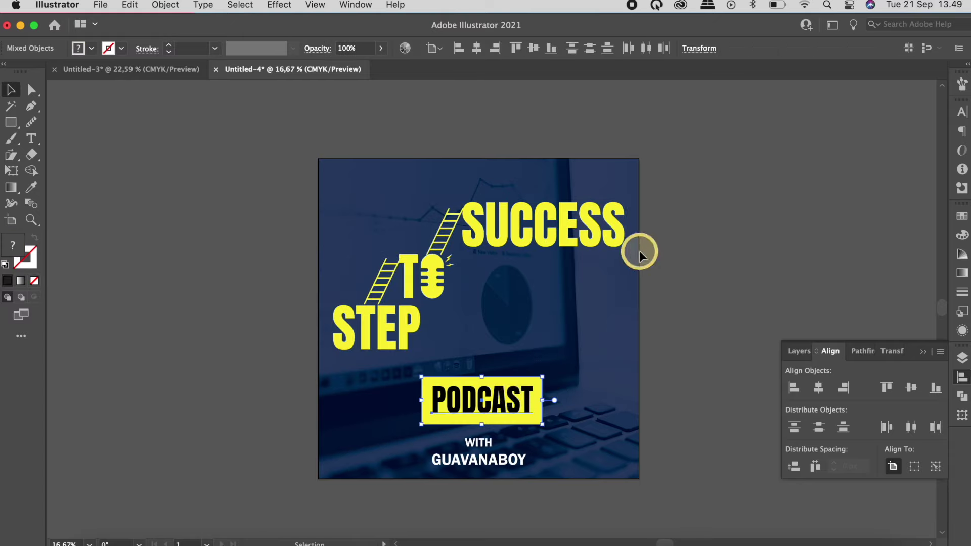
click(709, 223)
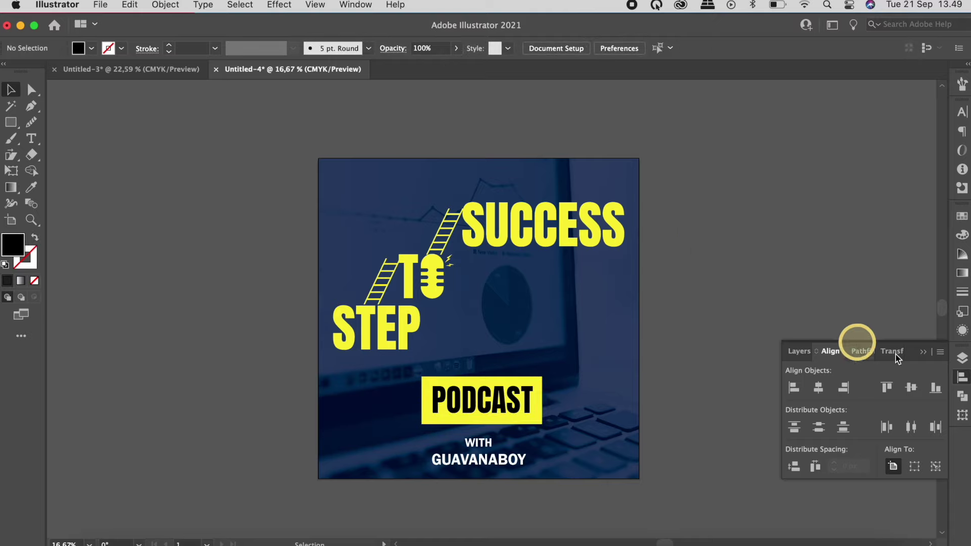
- Add a new layer above the BACKGROUND layer
click(962, 358)
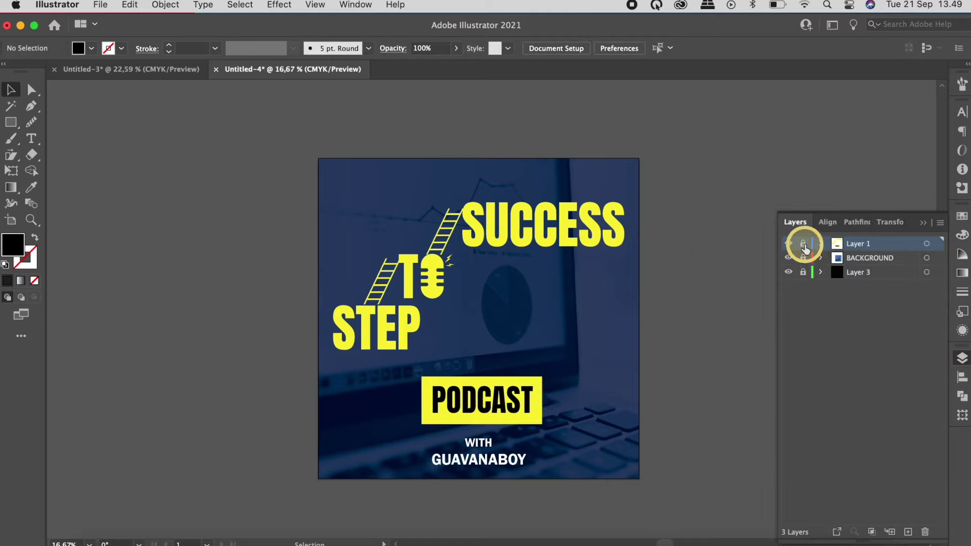
click(854, 257)
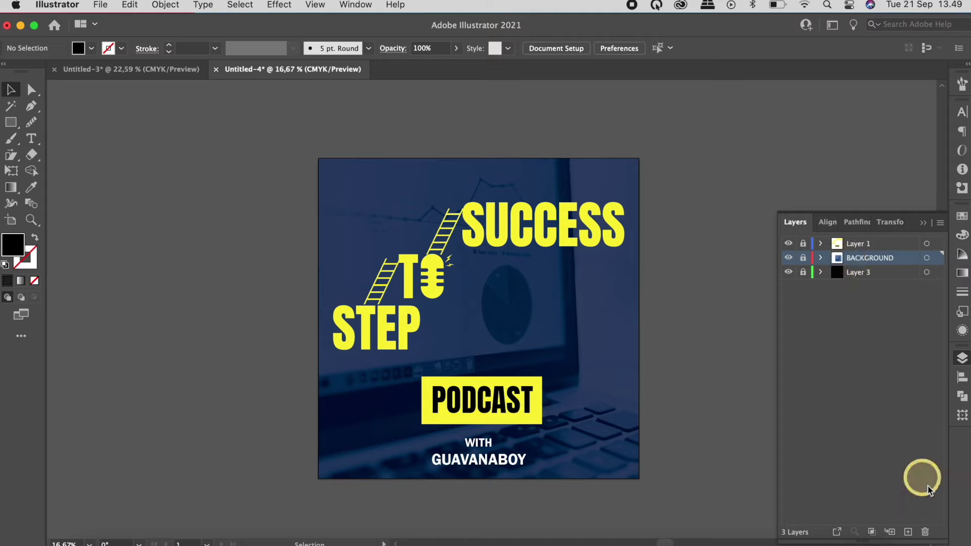
click(908, 532)
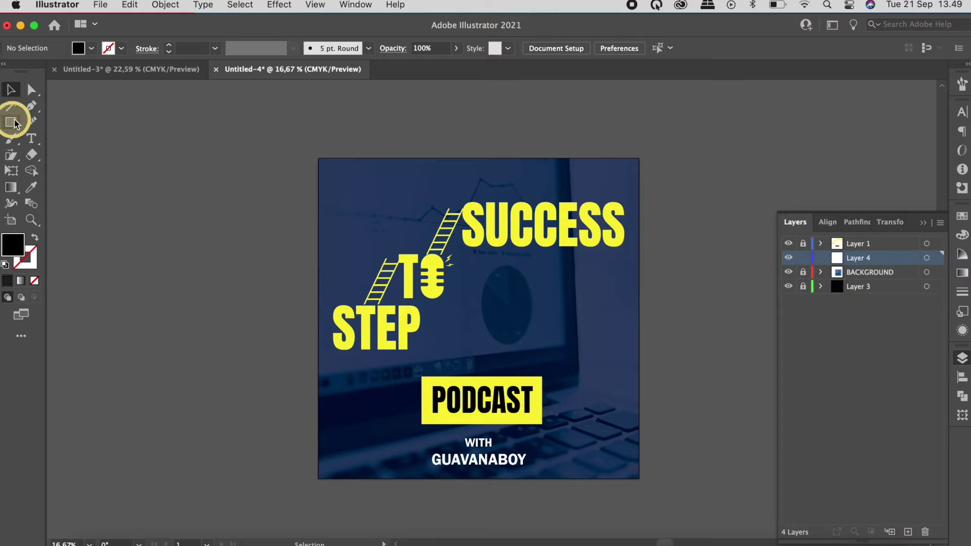
- Draw a 1600×1600 px square and centre it on the artboard
click(407, 194)
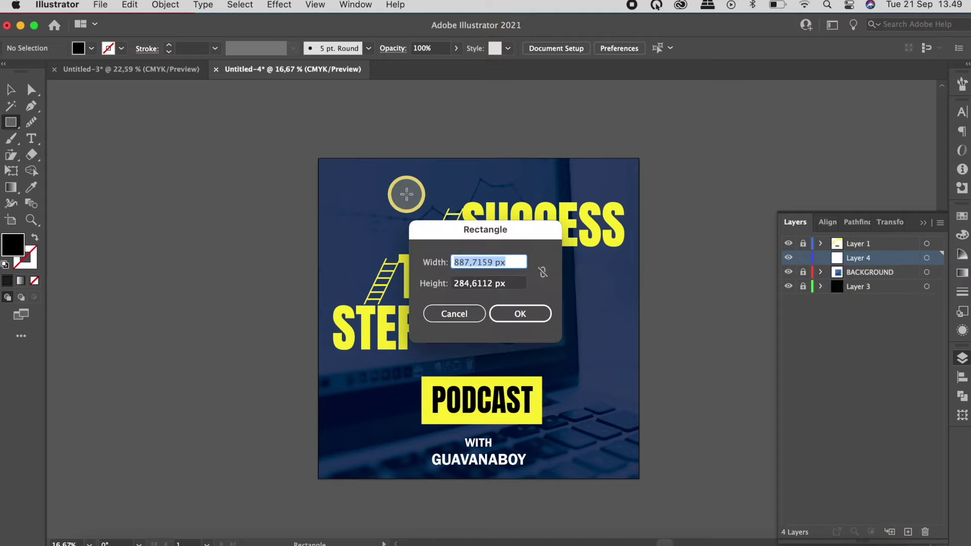
text(00)
key(Tab)
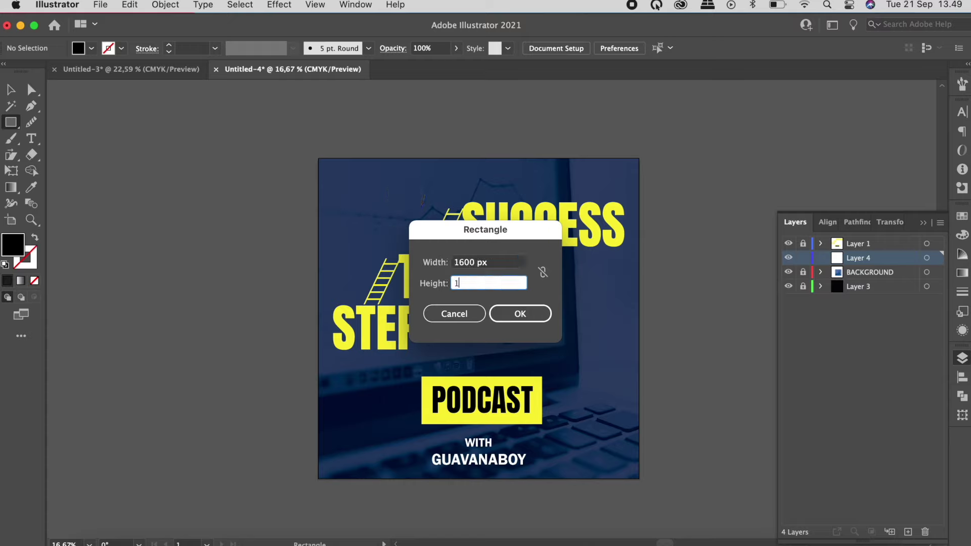
text(600)
key(Return)
click(10, 90)
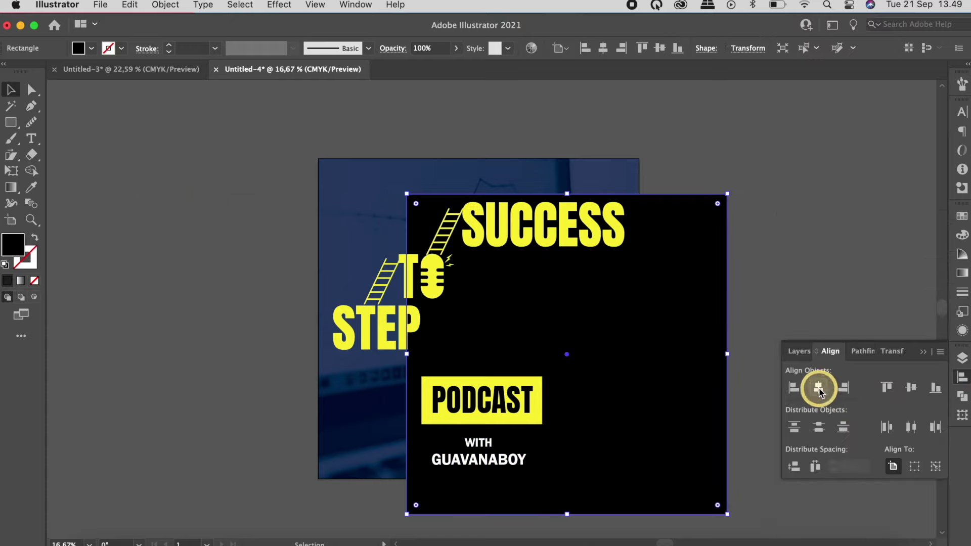
click(916, 389)
click(935, 390)
- Copy the square offset up-left and subtract it with Pathfinder Minus Front
drag(566, 338, 556, 334)
key(Right)
key(Right)
key(Down)
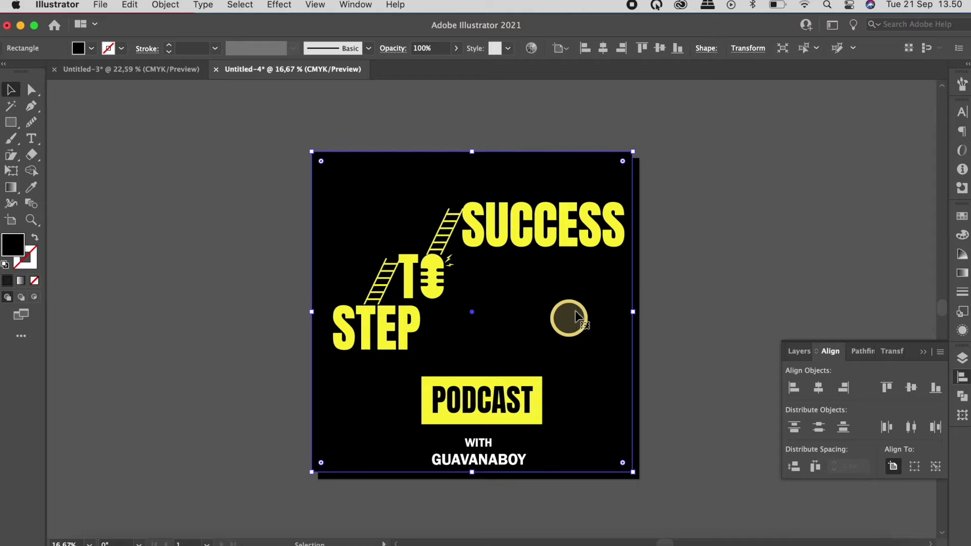
shift+click(635, 257)
click(962, 397)
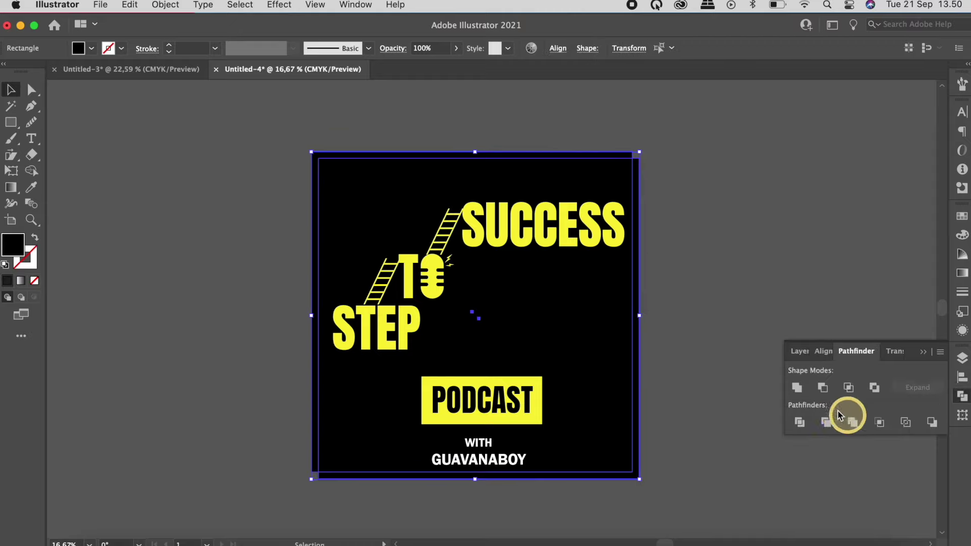
click(822, 387)
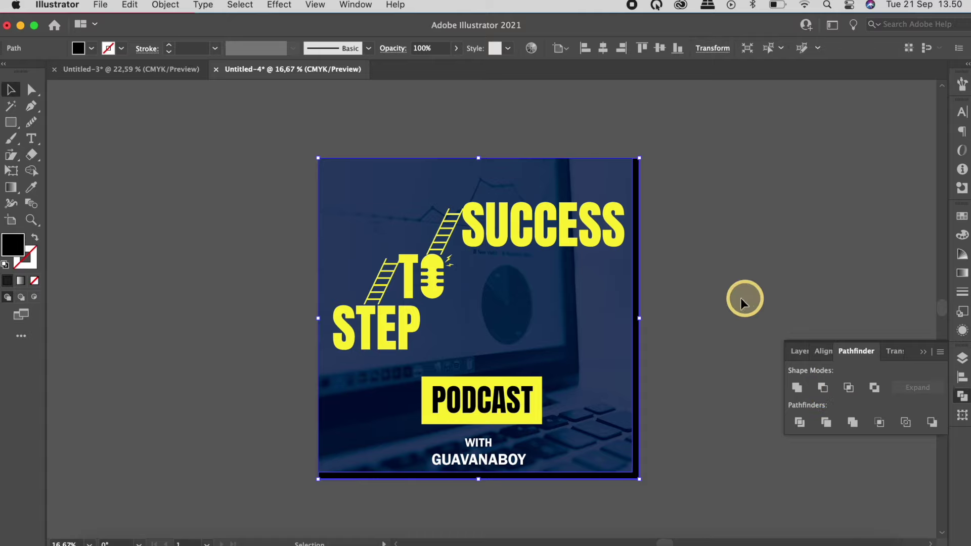
- Fill the L-shaped strip with SUCCESS's yellow
click(31, 187)
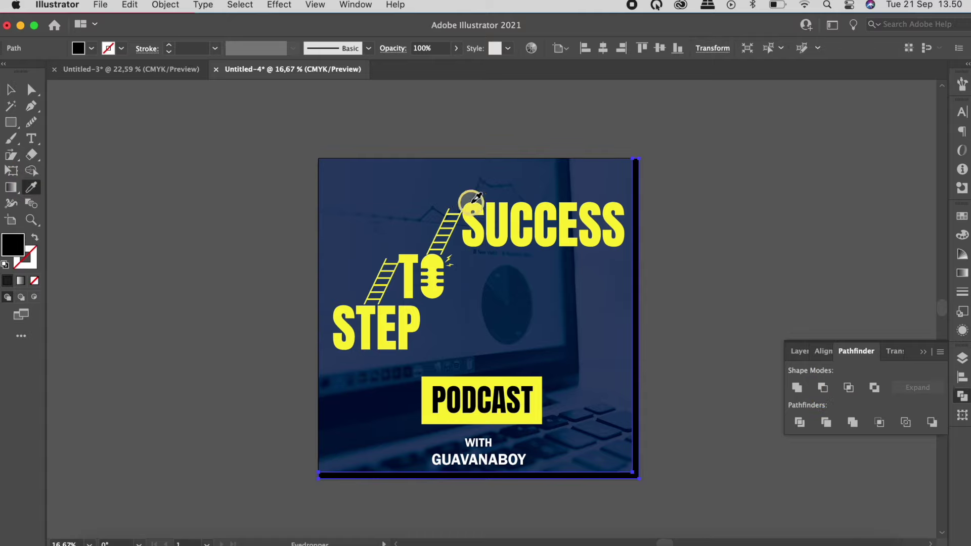
click(475, 198)
click(10, 89)
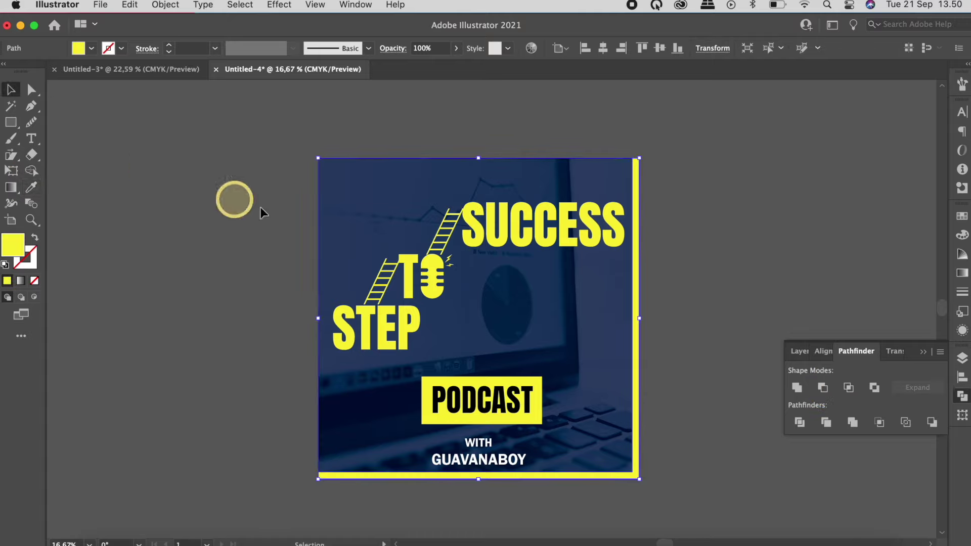
click(257, 207)
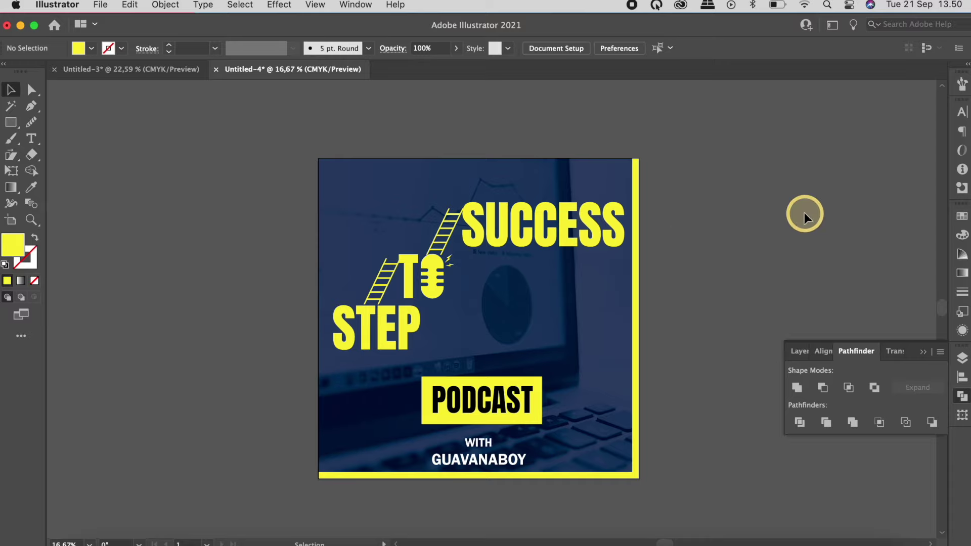
- Drag the strip's top-right and bottom-left anchors inward into a short bottom-right bracket
key(a)
click(634, 164)
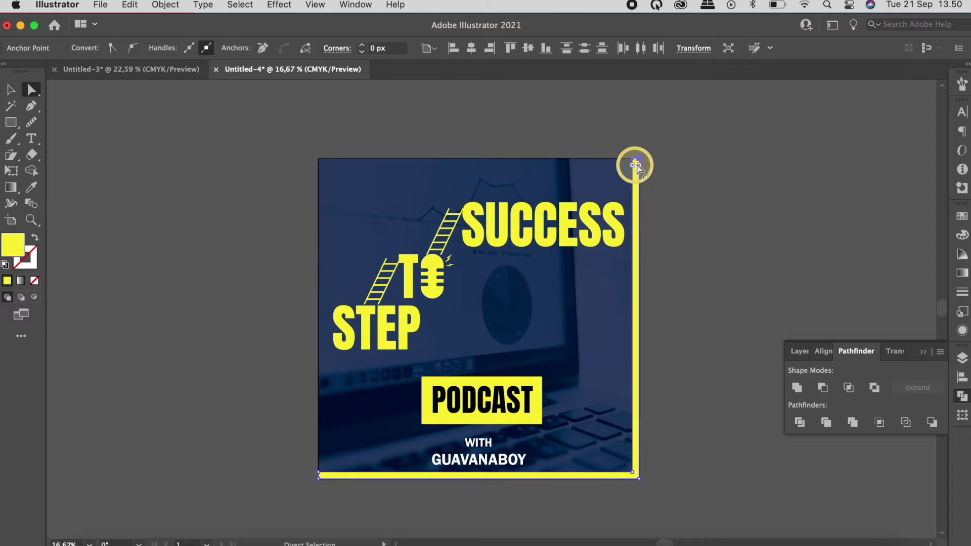
drag(639, 164, 652, 321)
drag(649, 387, 648, 388)
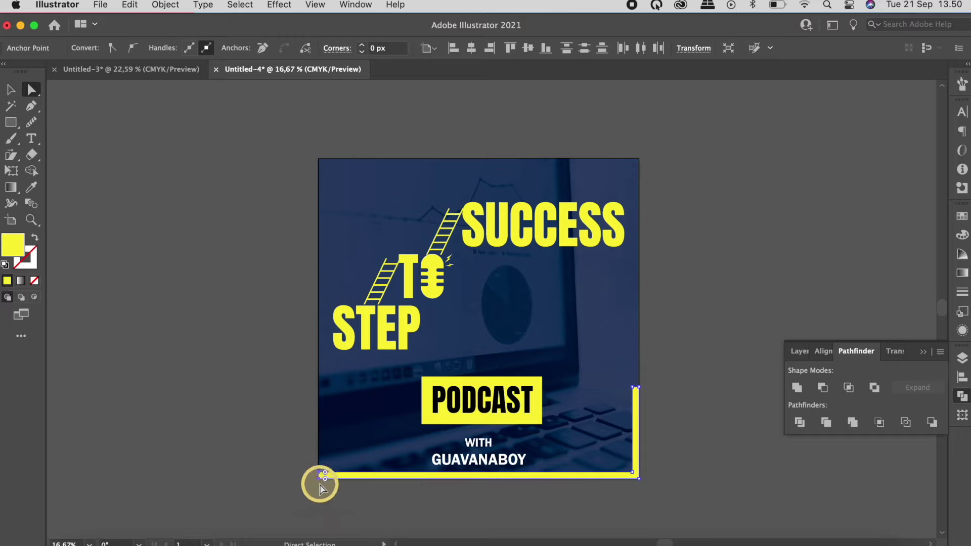
drag(317, 482, 532, 474)
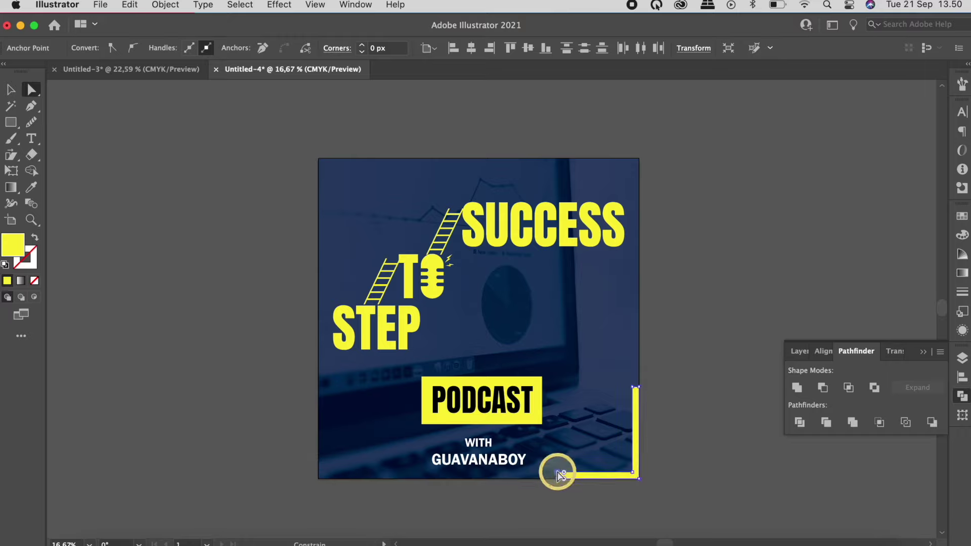
click(776, 254)
click(11, 91)
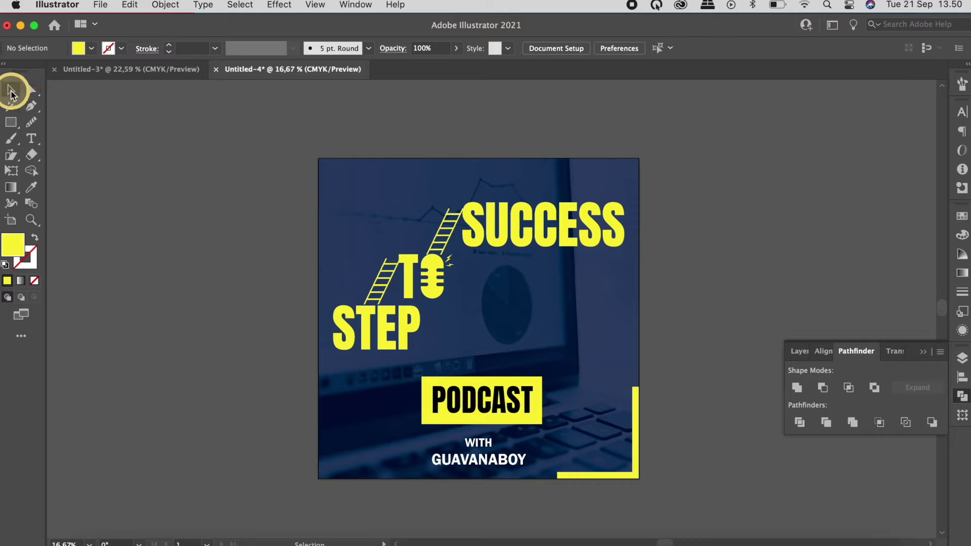
- Copy the bracket to the top-left, rotate it 180°, and inset both brackets slightly
drag(635, 444, 417, 227)
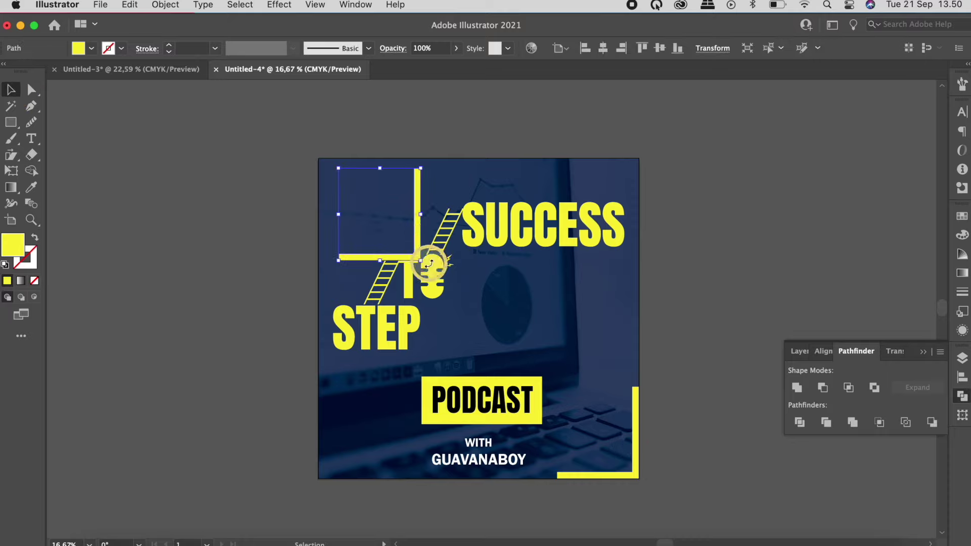
drag(429, 263, 360, 189)
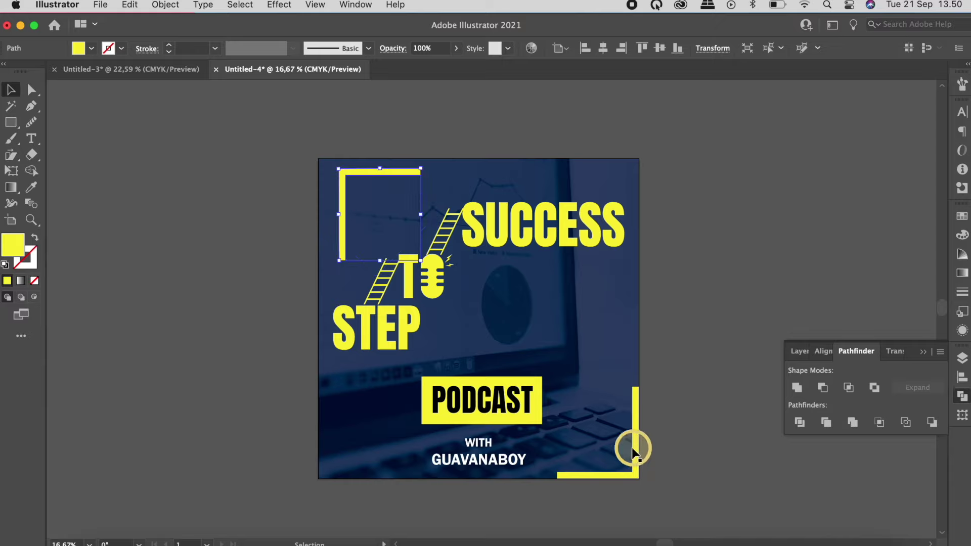
drag(635, 445, 625, 437)
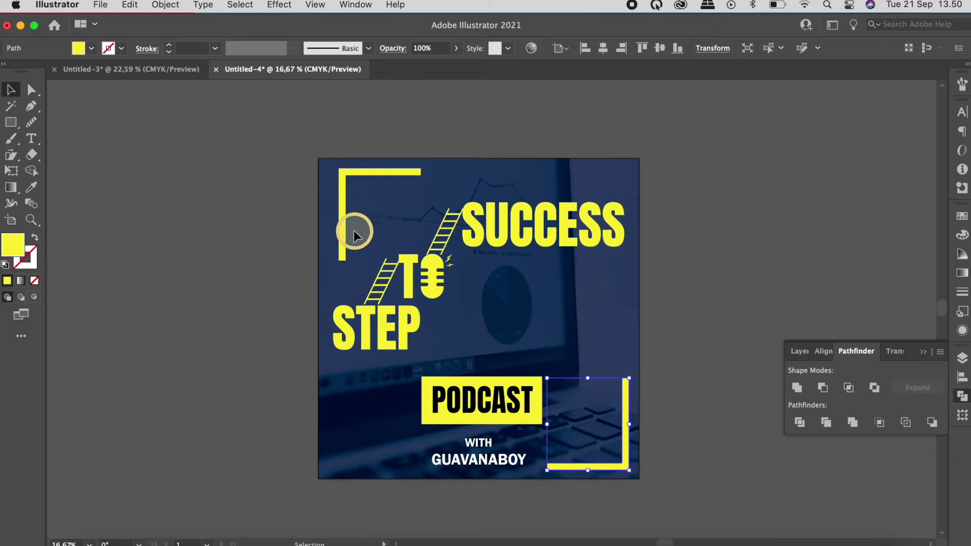
drag(343, 240, 330, 236)
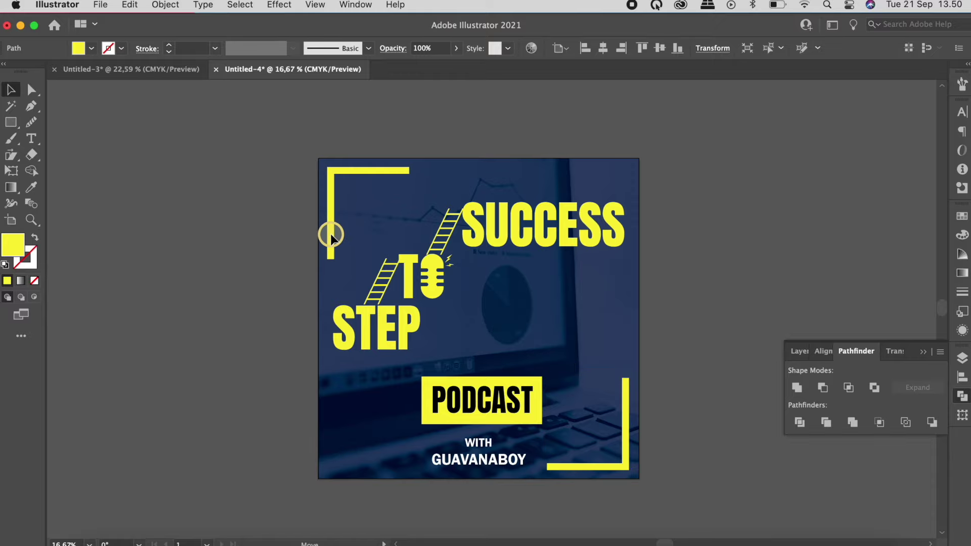